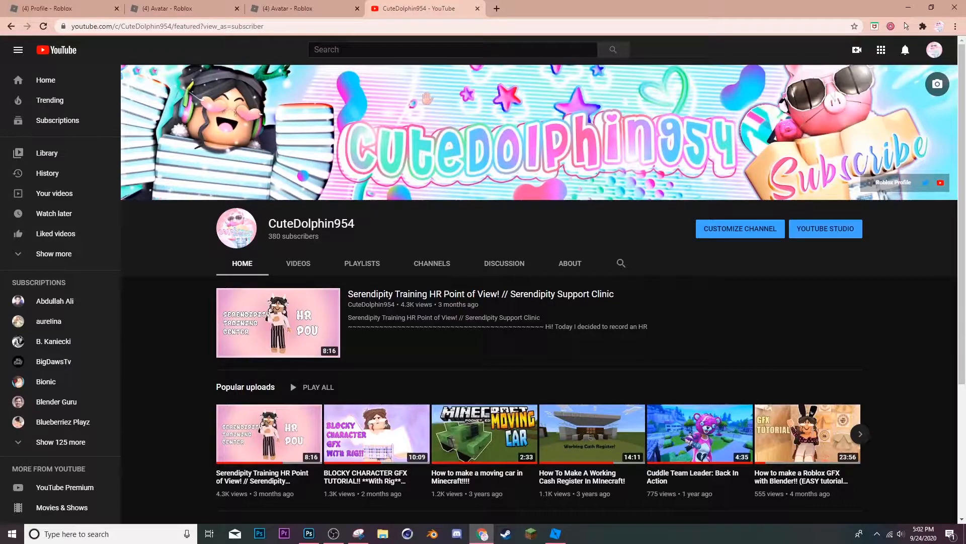
# Look through the YouTube channel's uploaded videos and home page, and bring up the Roblox profile page.
pyautogui.moveTo(272, 240); pyautogui.dragTo(333, 244)
pyautogui.click(332, 244)
pyautogui.click(302, 265)
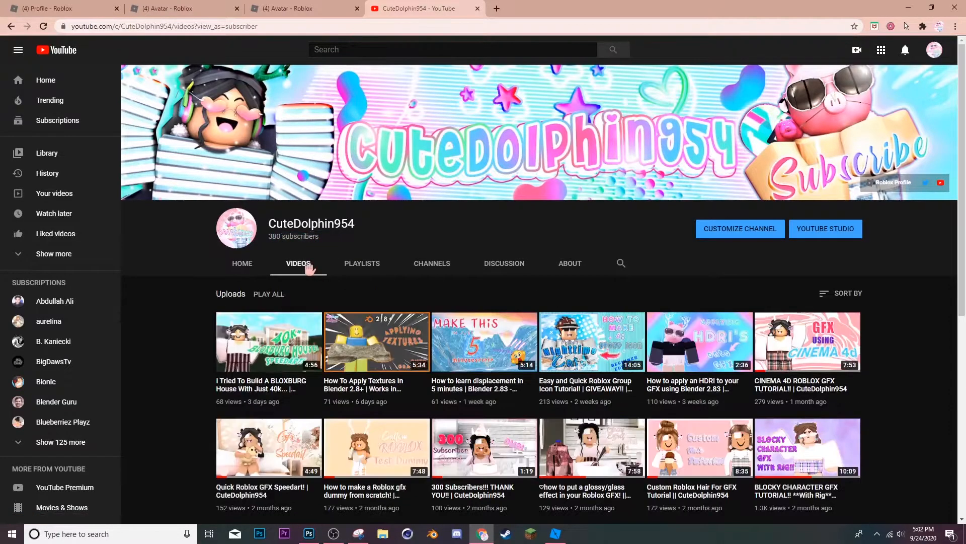
pyautogui.click(253, 267)
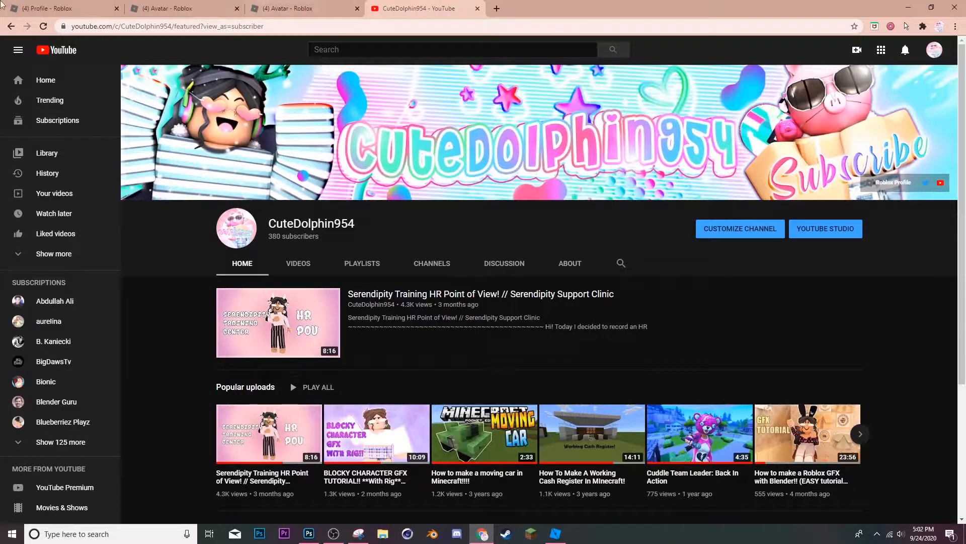
pyautogui.hotkey('ctrl', '1')
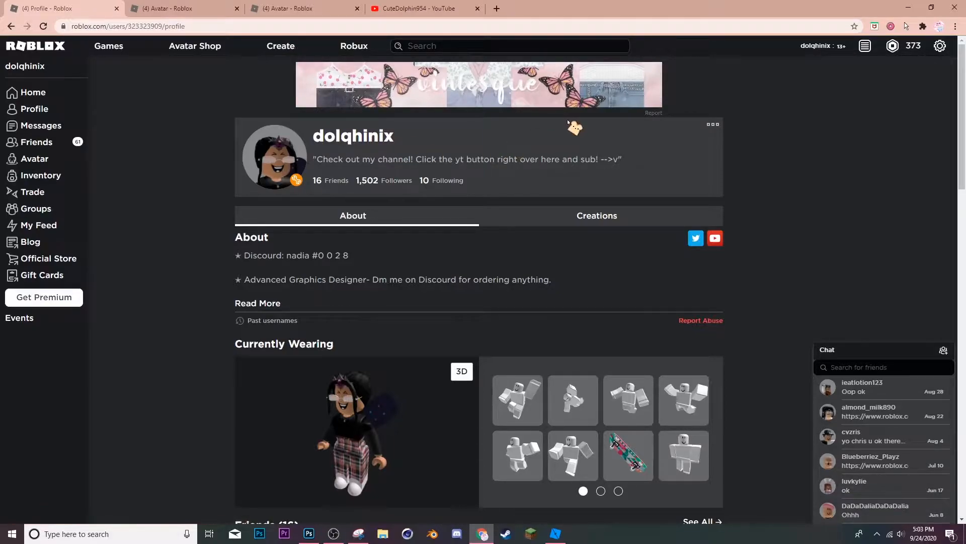
# Switch to Roblox Studio and search the Toolbox plugins for "load character".
pyautogui.click(556, 534)
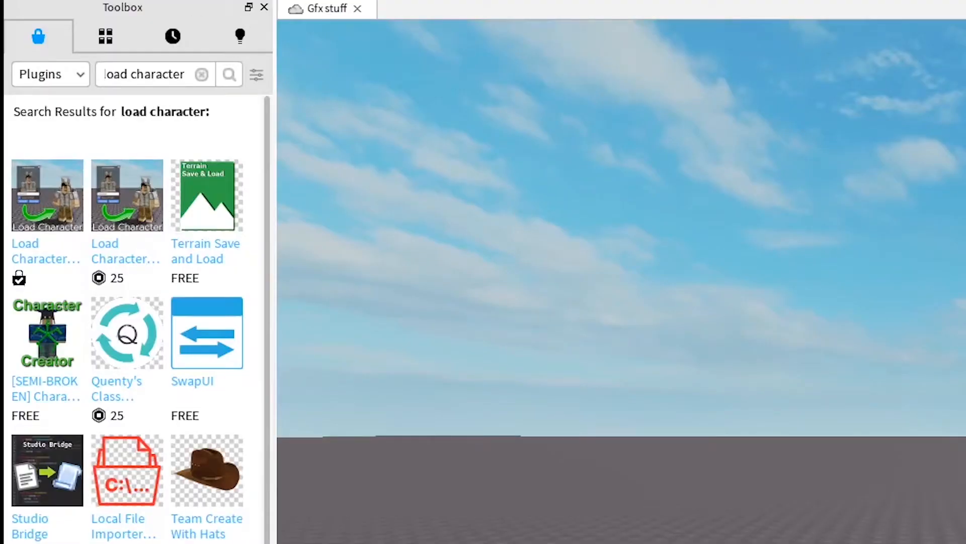
pyautogui.click(40, 78)
pyautogui.click(51, 216)
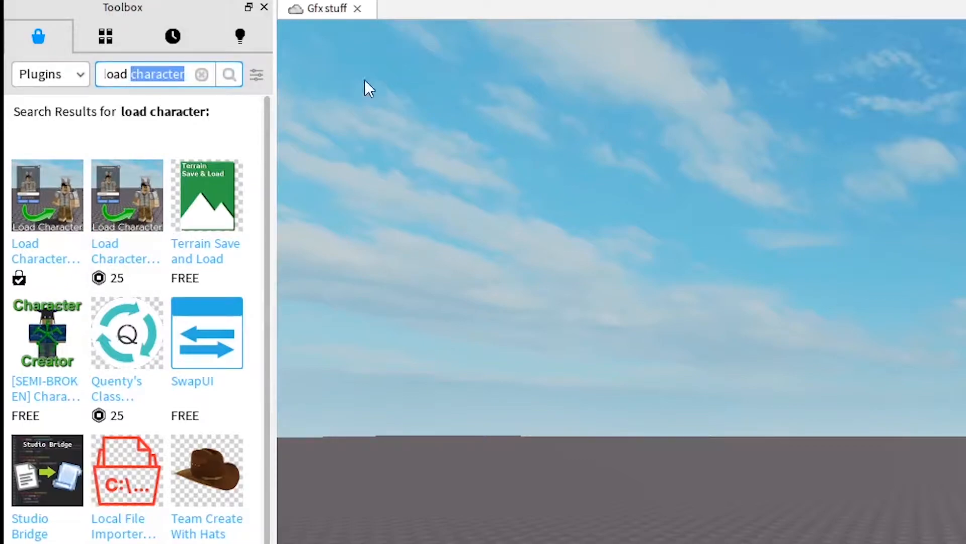
pyautogui.click(238, 78)
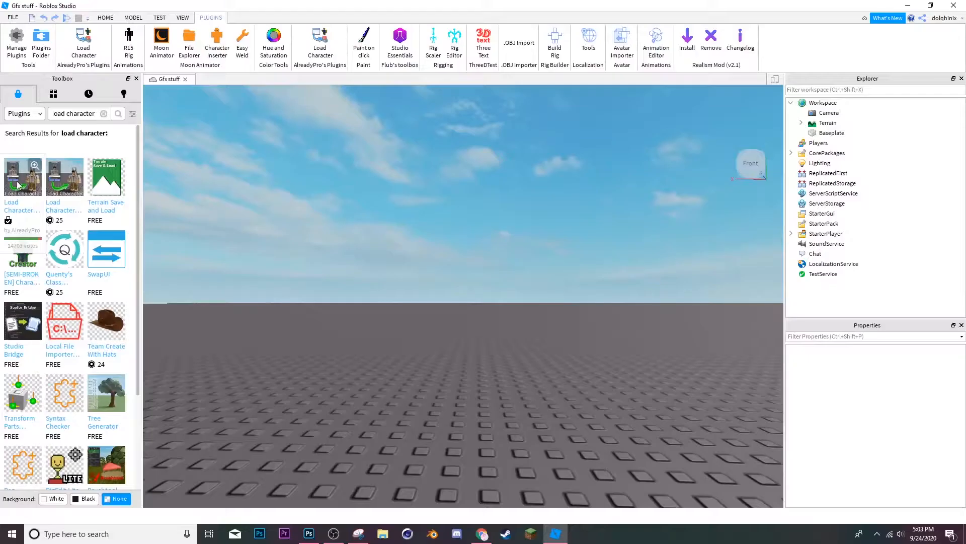
# Spawn the avatar as an R6 model with the Load Character plugin, using its Roblox username.
pyautogui.click(320, 43)
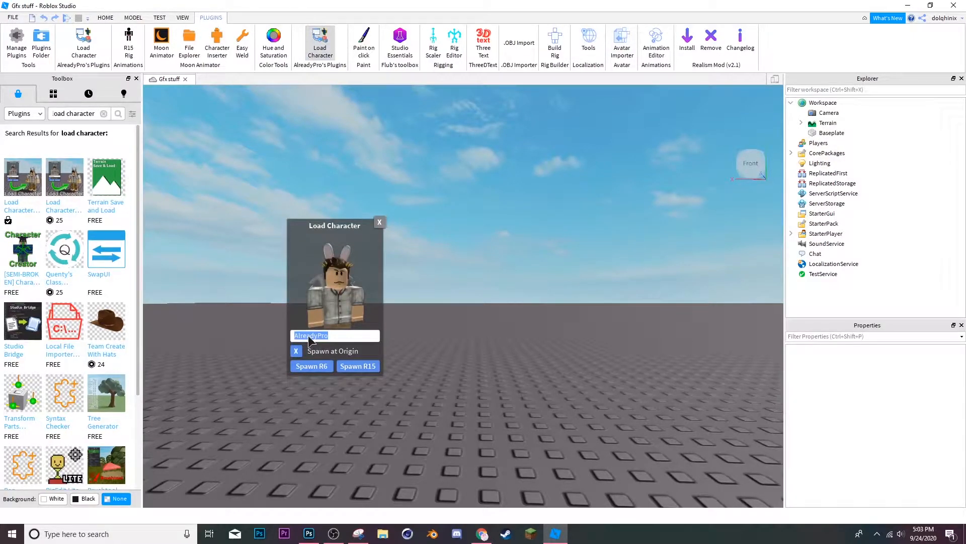
pyautogui.write('dolqh')
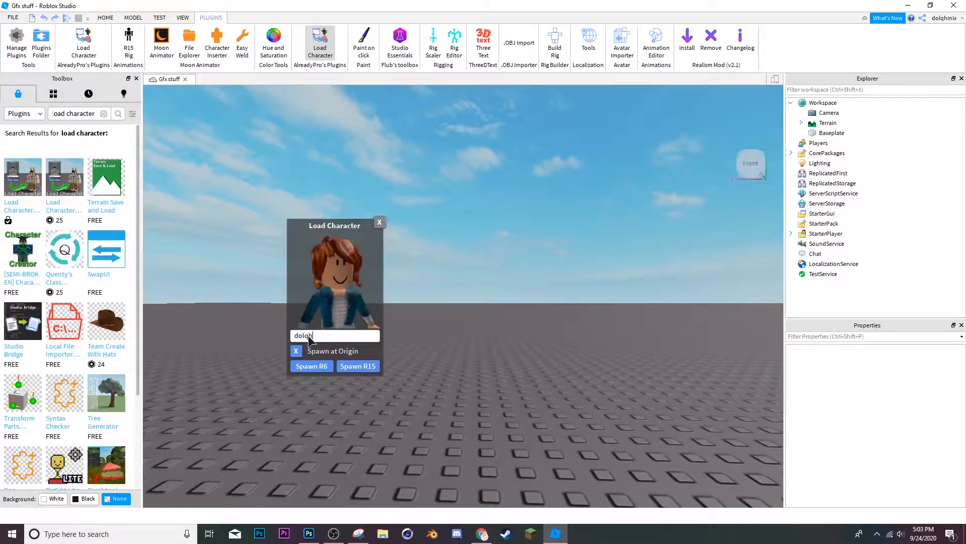
pyautogui.write('inix')
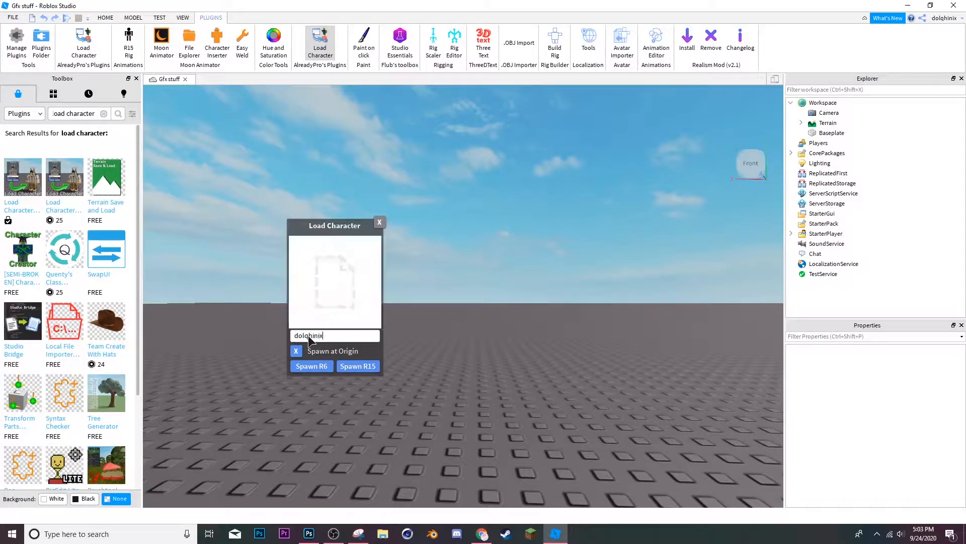
pyautogui.click(380, 221)
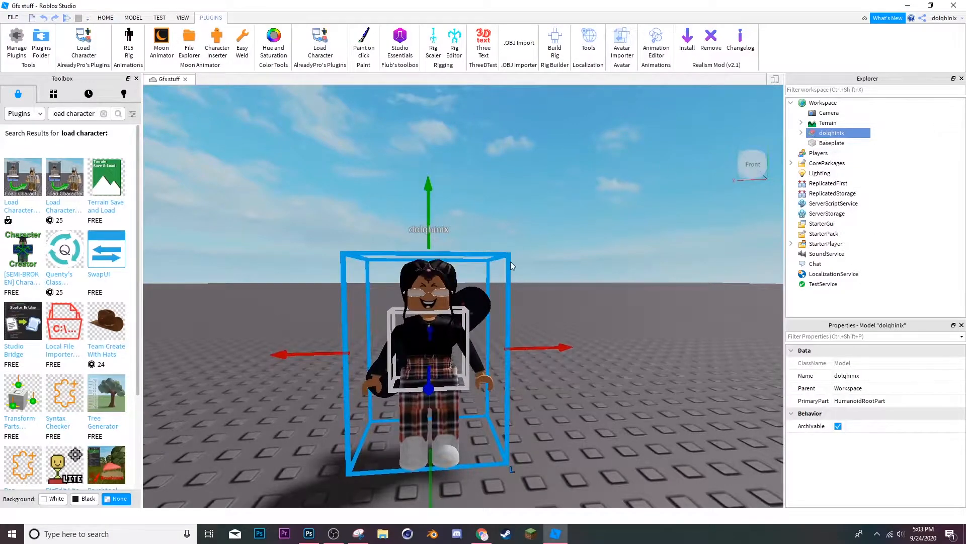
# Duplicate the spawned character model and rename the copy "dolqhinix accessories".
pyautogui.hotkey('ctrl', 'd')
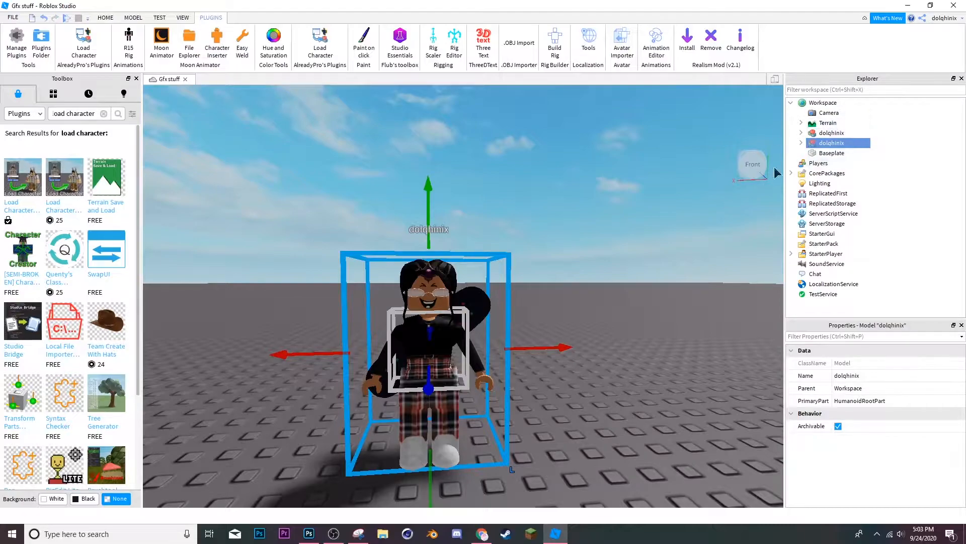
pyautogui.click(944, 376)
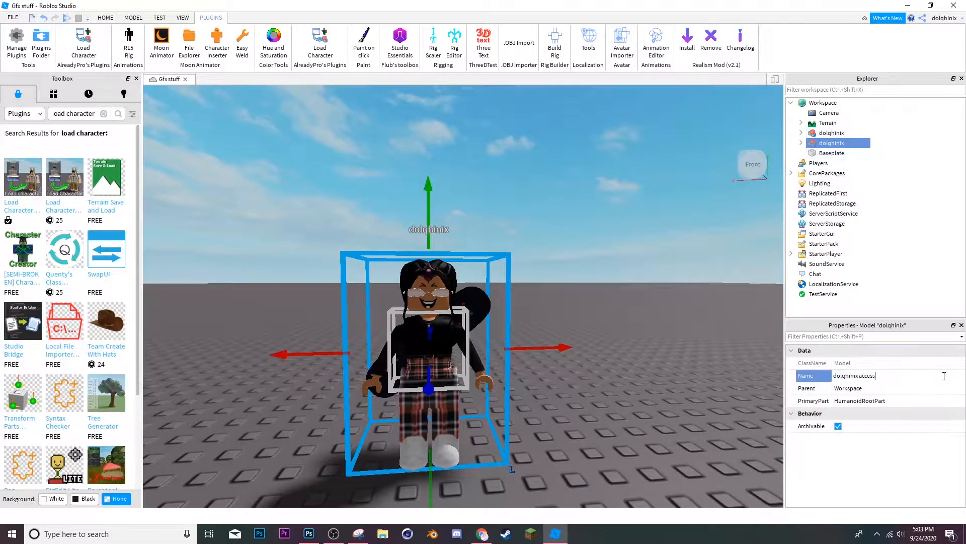
pyautogui.press('Return')
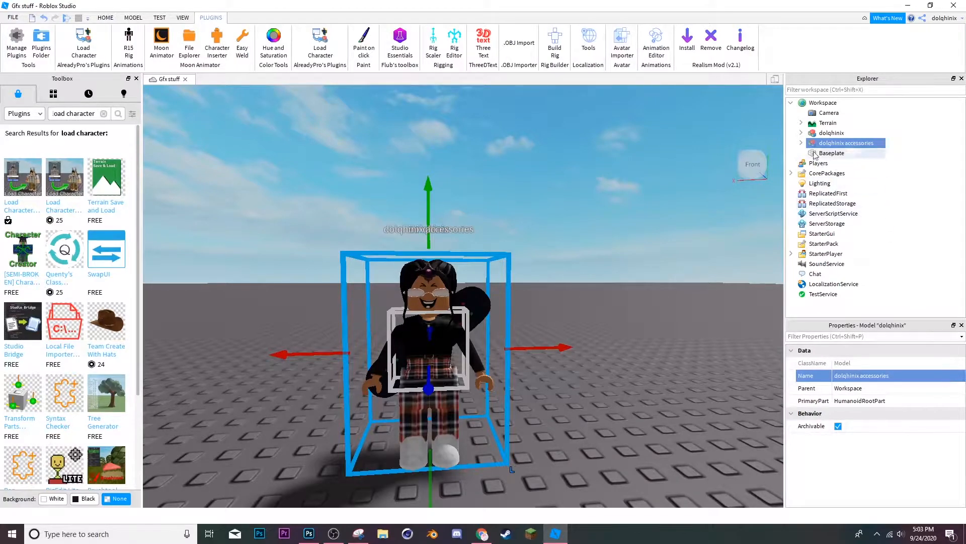
# Delete the torso, both legs, both arms and the HumanoidRootPart from the dolqhinix accessories model.
pyautogui.click(801, 142)
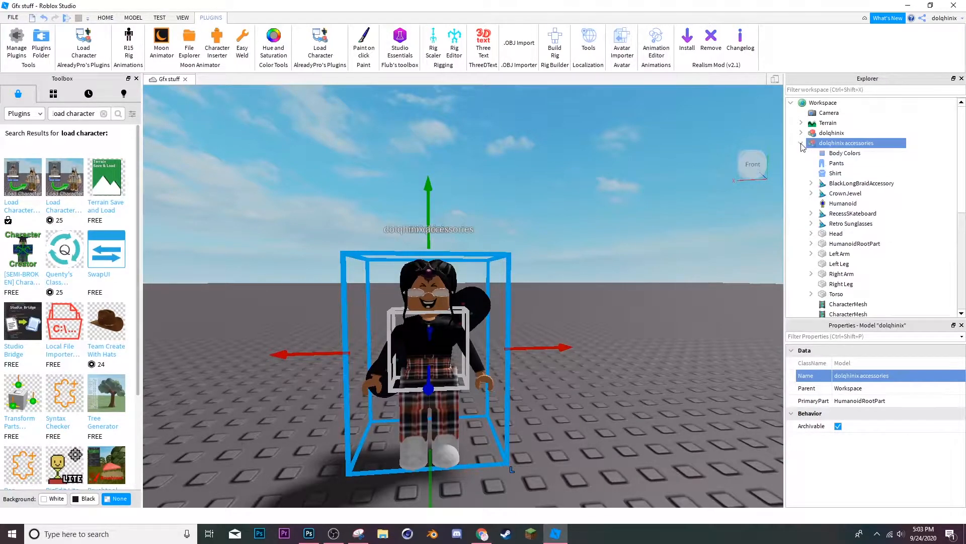
pyautogui.click(834, 294)
pyautogui.click(837, 284)
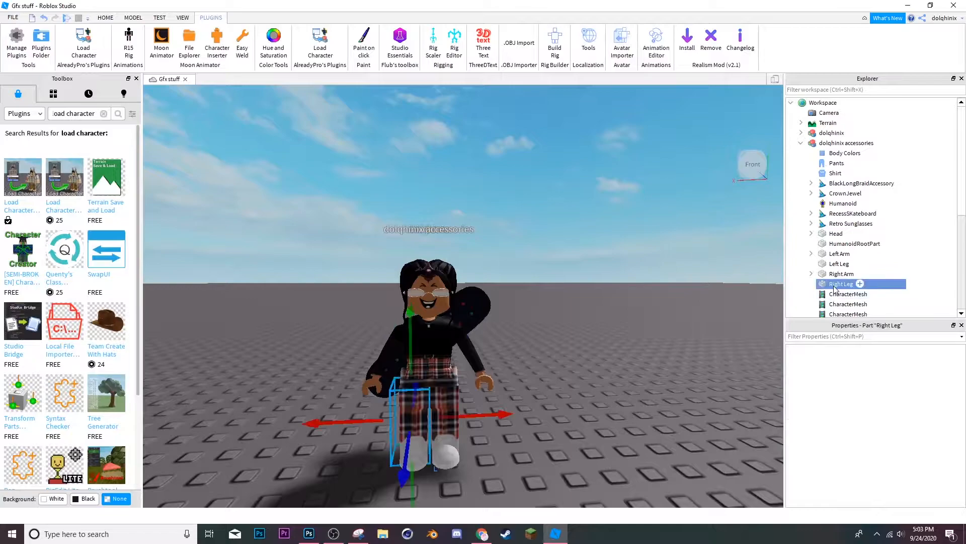
pyautogui.click(835, 274)
pyautogui.press('Delete')
pyautogui.click(836, 264)
pyautogui.press('Delete')
pyautogui.click(835, 254)
pyautogui.press('Delete')
pyautogui.click(838, 243)
pyautogui.press('Delete')
pyautogui.click(836, 234)
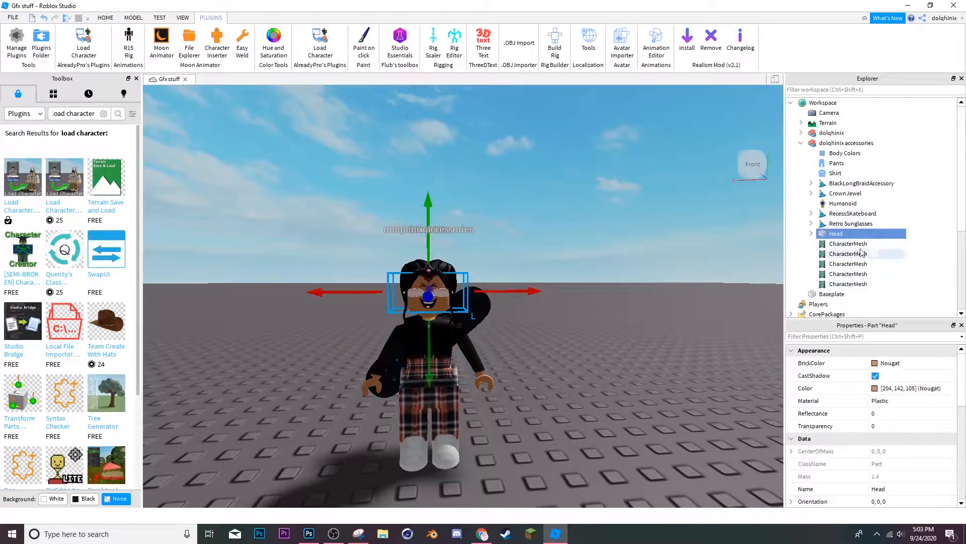
pyautogui.click(811, 144)
pyautogui.click(801, 143)
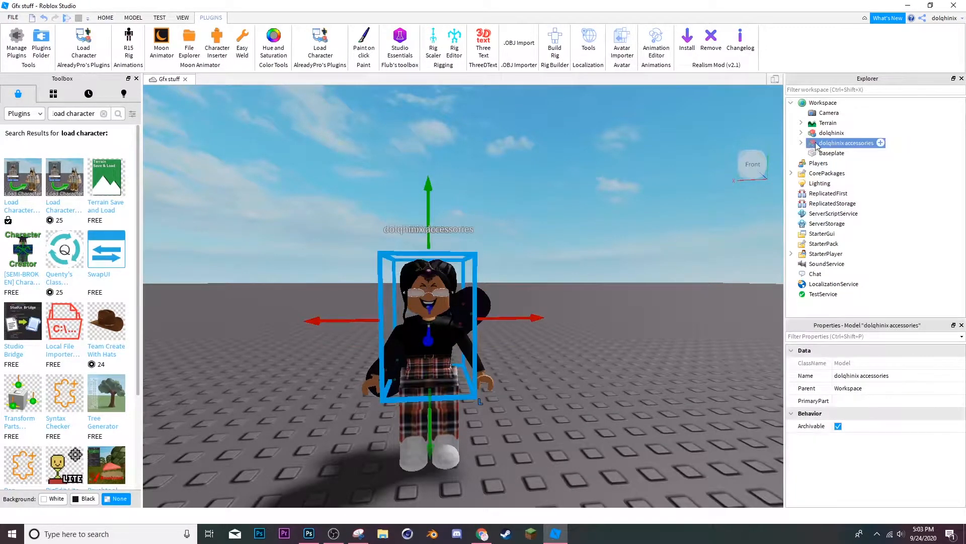
# Export the accessories model as the OBJ file "dolqhinix accessories" in the accessories folder, replacing the existing file.
pyautogui.rightClick(816, 144)
pyautogui.click(863, 412)
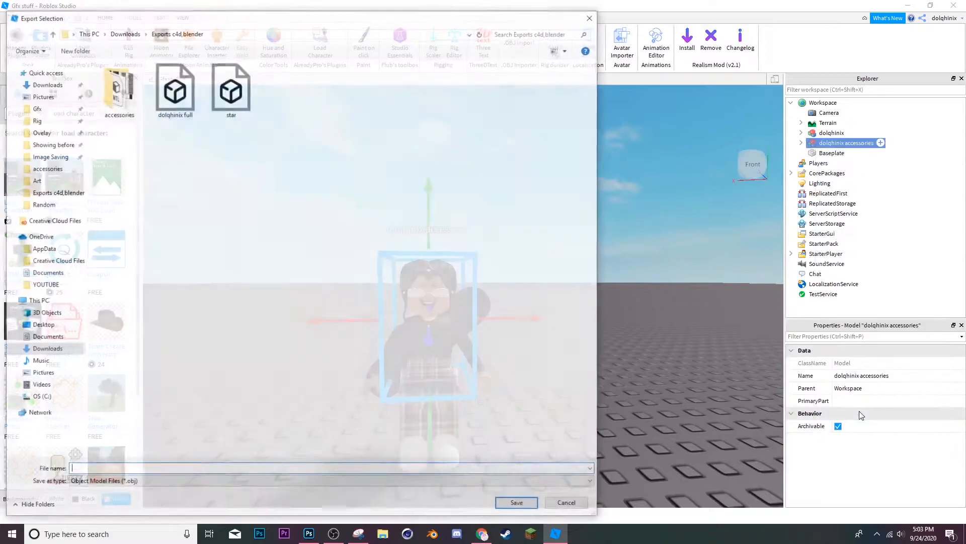
pyautogui.doubleClick(119, 91)
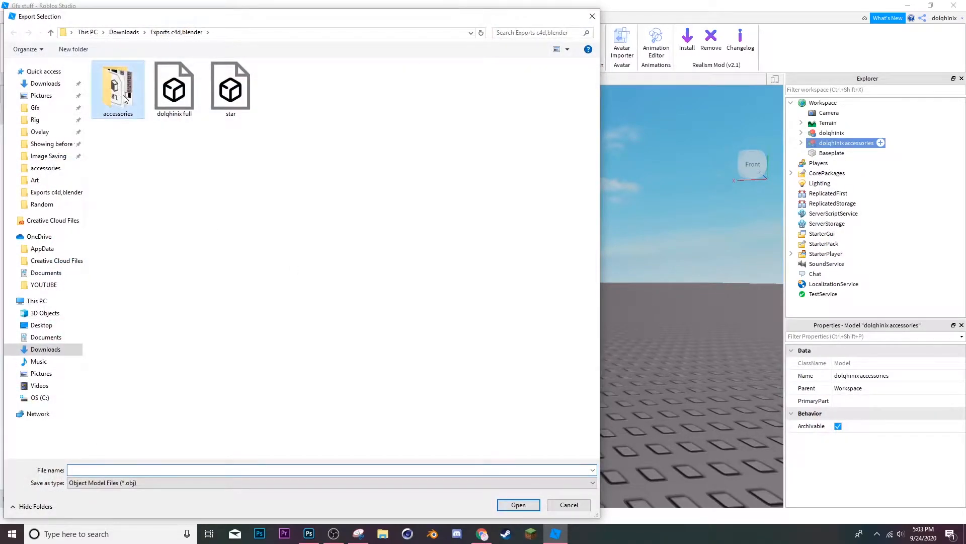
pyautogui.write('do')
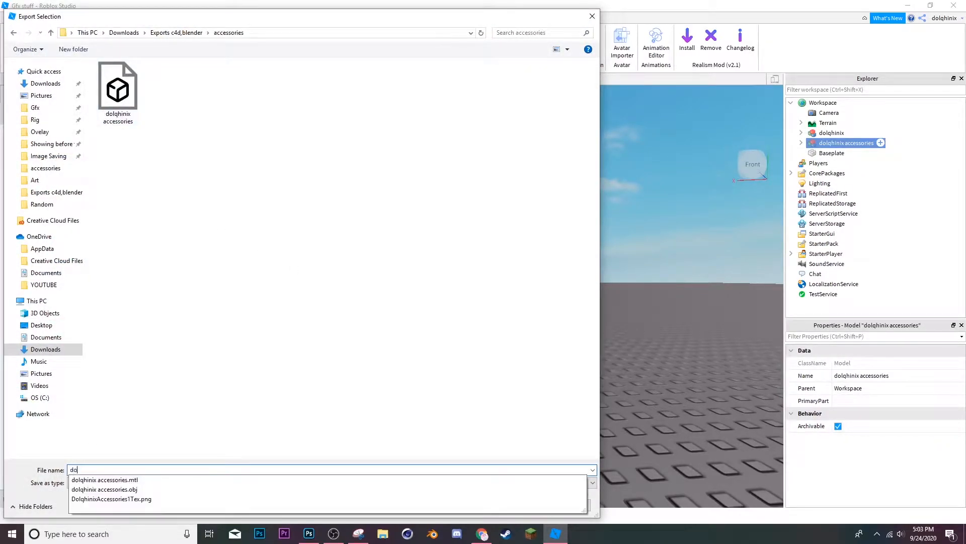
pyautogui.write('lqhinix accessories')
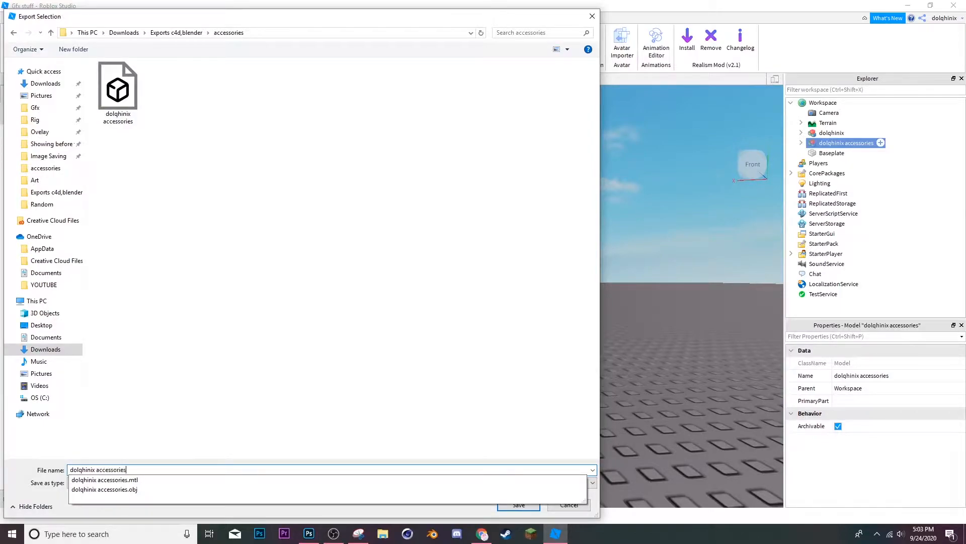
pyautogui.press('Return')
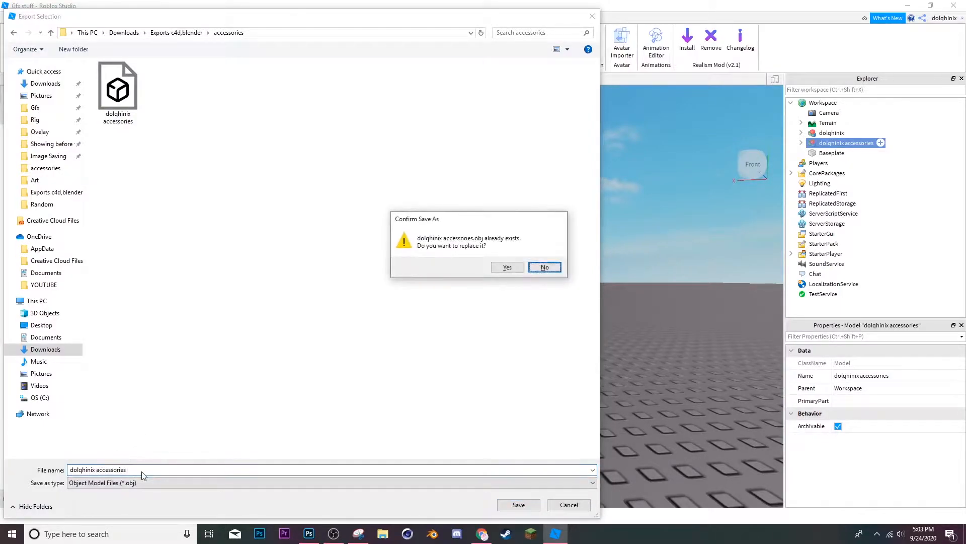
pyautogui.press('Left')
pyautogui.press('Return')
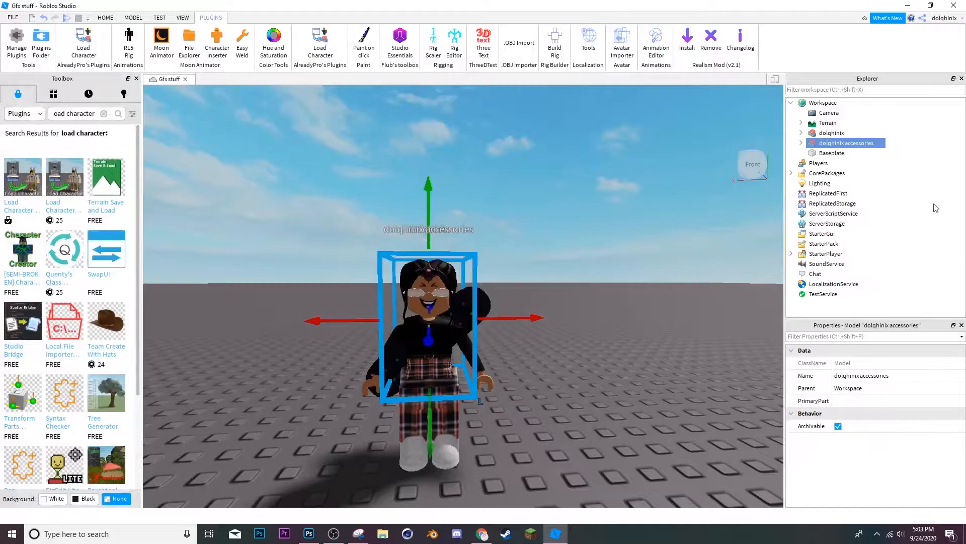
# Export the complete character model as the OBJ file "dolqhinix full" in the Exports c4d,blender folder, replacing the existing file.
pyautogui.rightClick(838, 134)
pyautogui.click(878, 403)
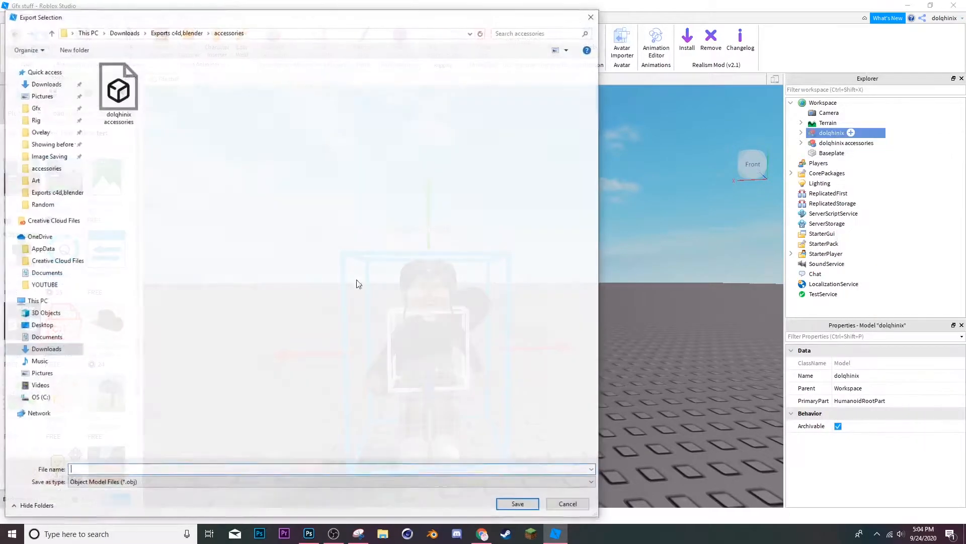
pyautogui.click(190, 32)
pyautogui.write('d')
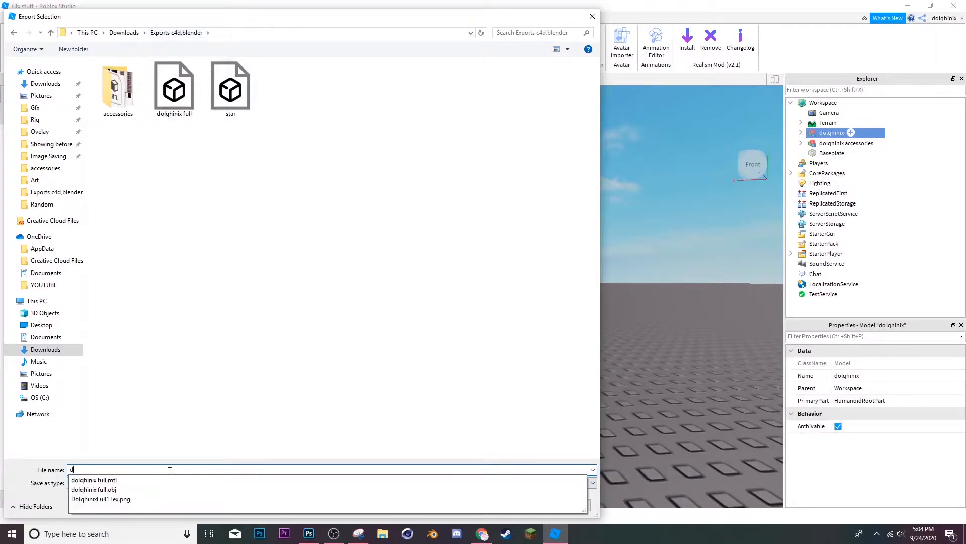
pyautogui.write('olqhinix full')
pyautogui.press('Return')
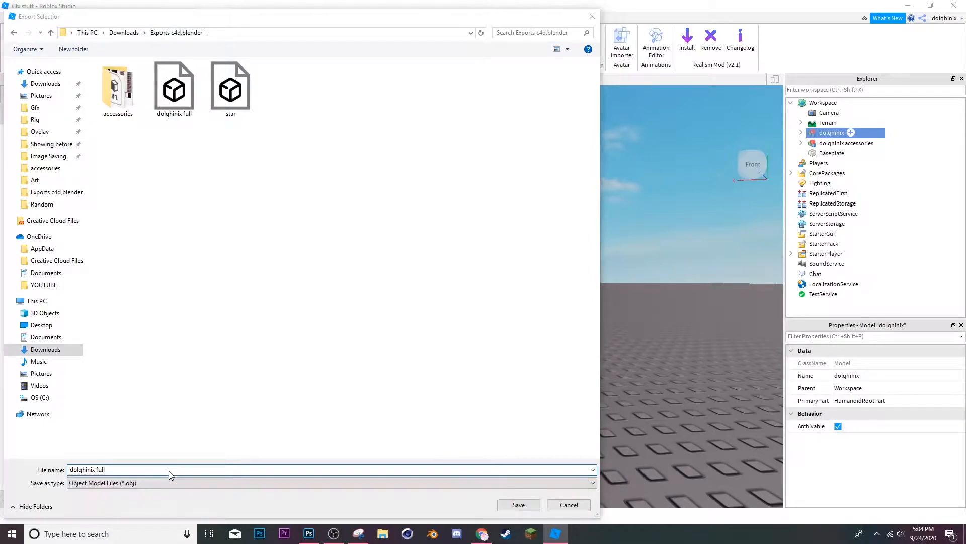
pyautogui.press('Return')
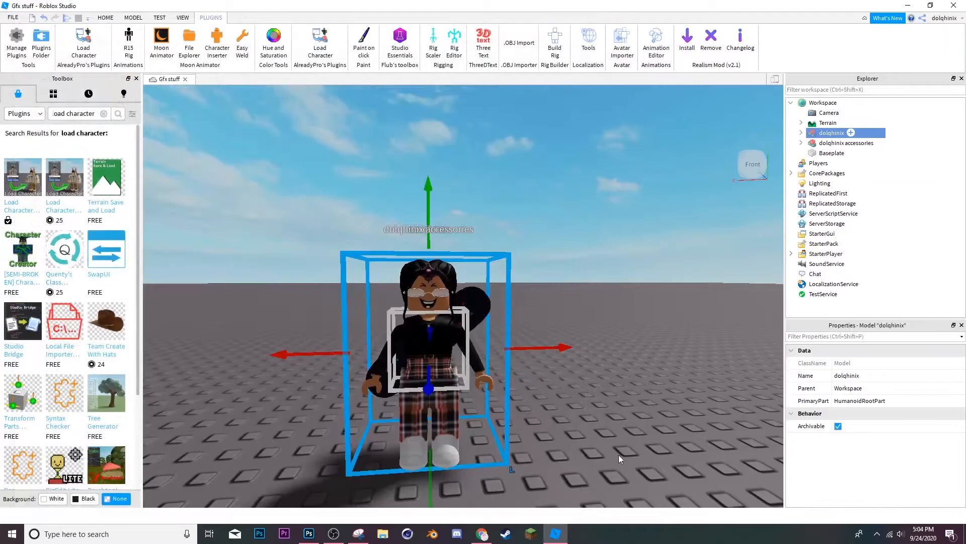
pyautogui.click(606, 437)
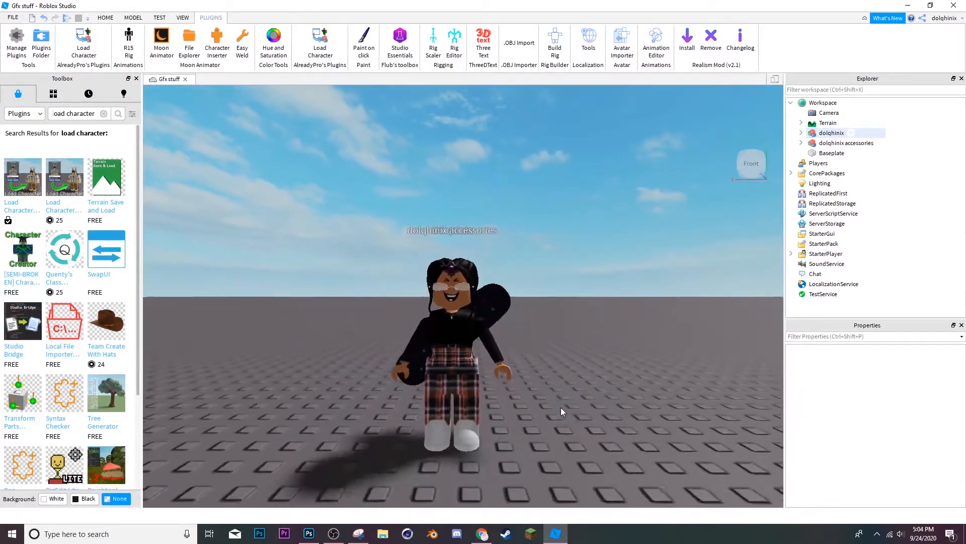
pyautogui.scroll(4, 561, 406)
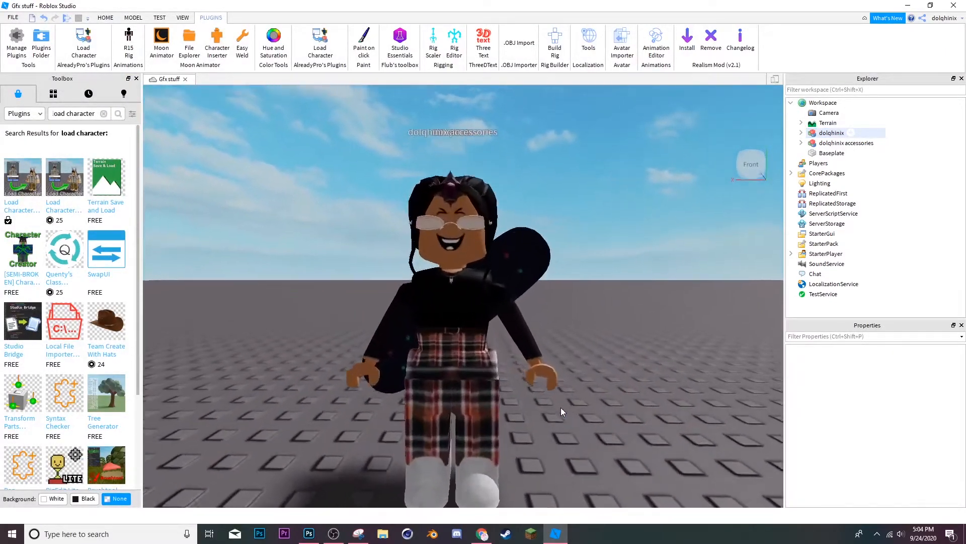
pyautogui.scroll(-1, 561, 407)
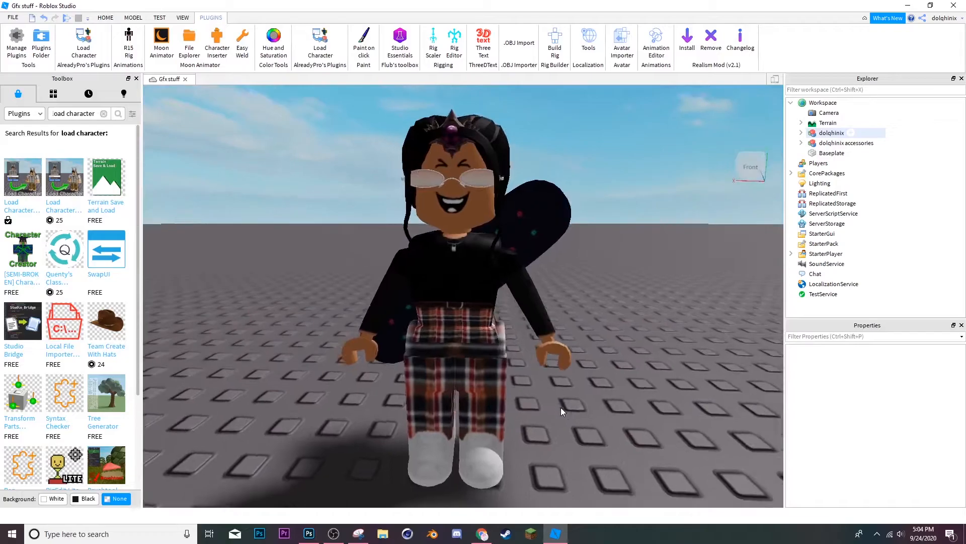
pyautogui.scroll(-5, 560, 407)
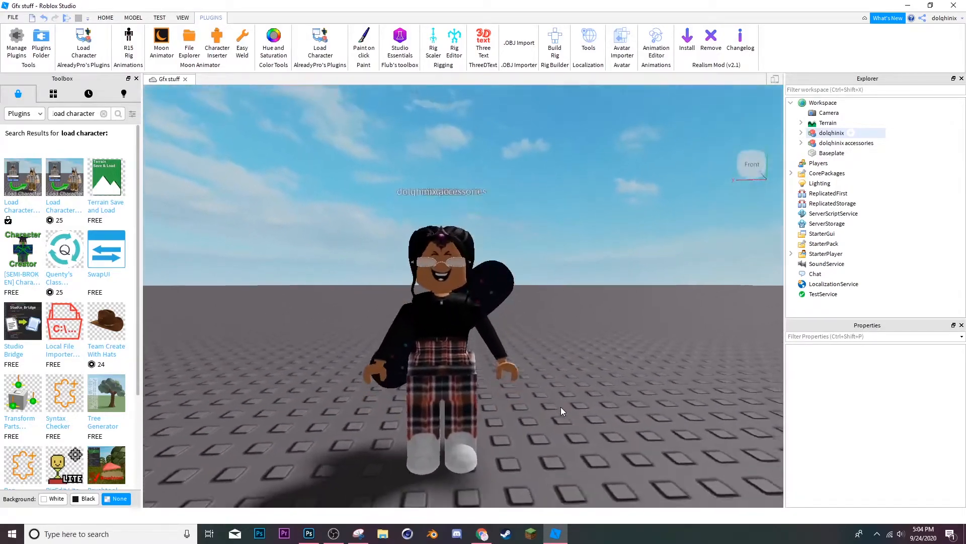
pyautogui.scroll(5, 561, 407)
pyautogui.scroll(-5, 560, 407)
# Switch to Blender and open the recent file woman rig.blend.
pyautogui.click(433, 534)
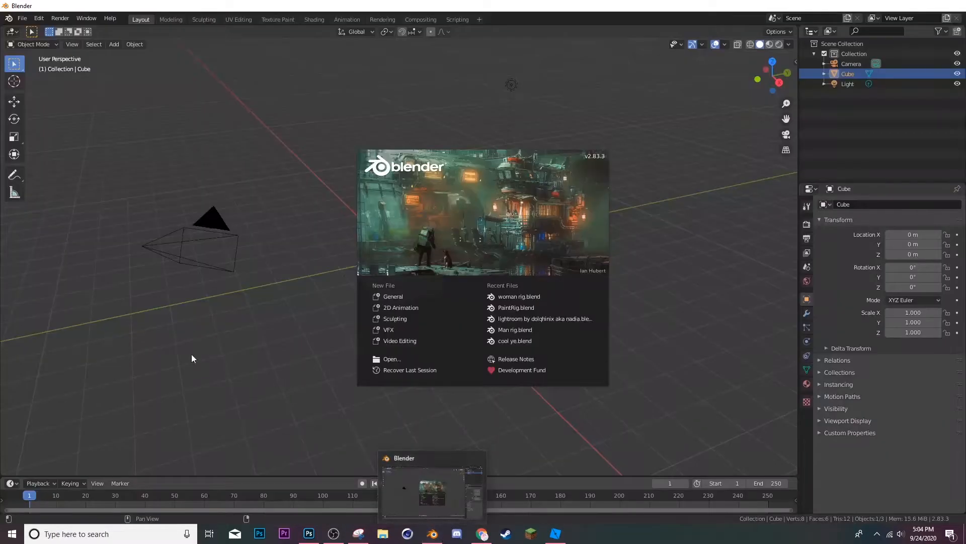
pyautogui.click(547, 298)
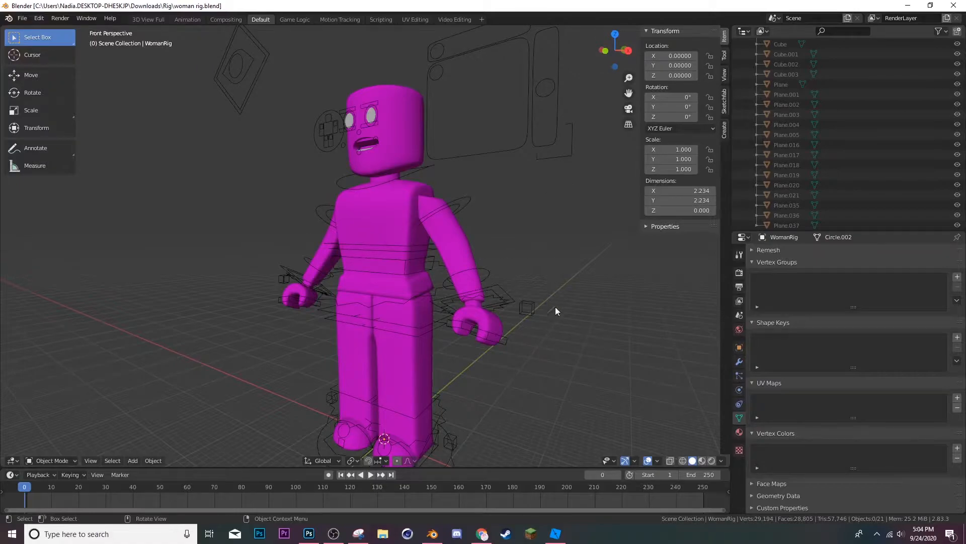
# Display the woman rig in material preview shading and reposition the view with walk navigation.
pyautogui.click(702, 461)
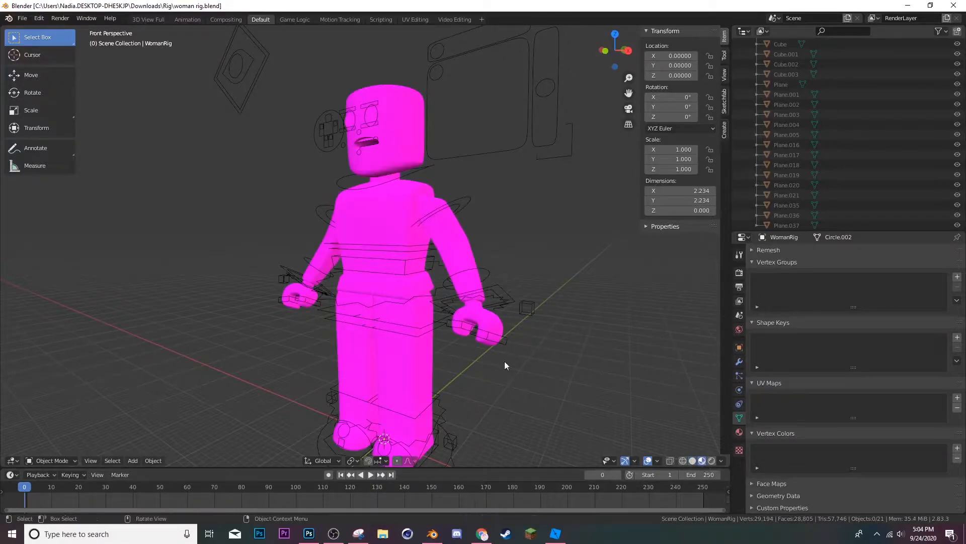
pyautogui.hotkey('shift', '`')
pyautogui.click(365, 246)
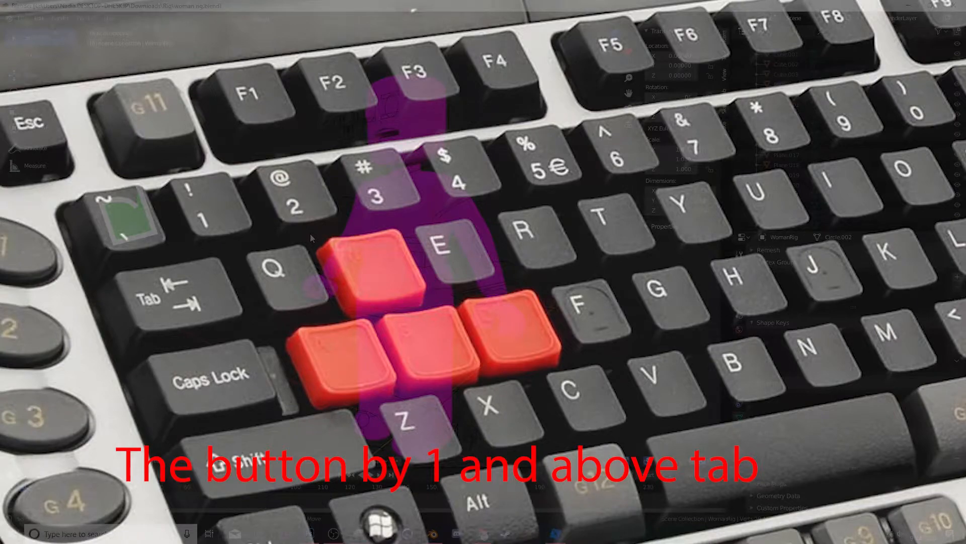
# Examine the woman rig with walk navigation, viewing its face controls, hands and full body from near, far and above.
pyautogui.hotkey('shift', '`')
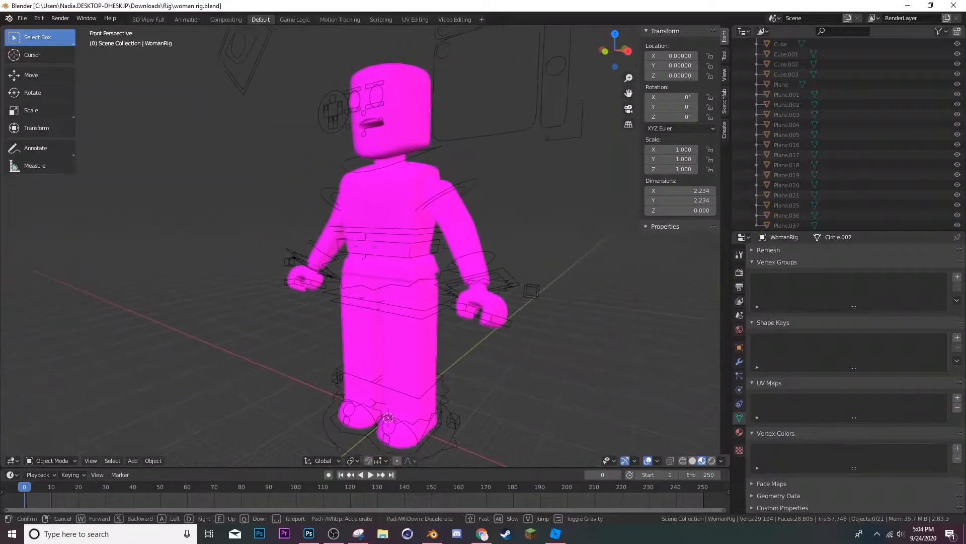
pyautogui.press('w')
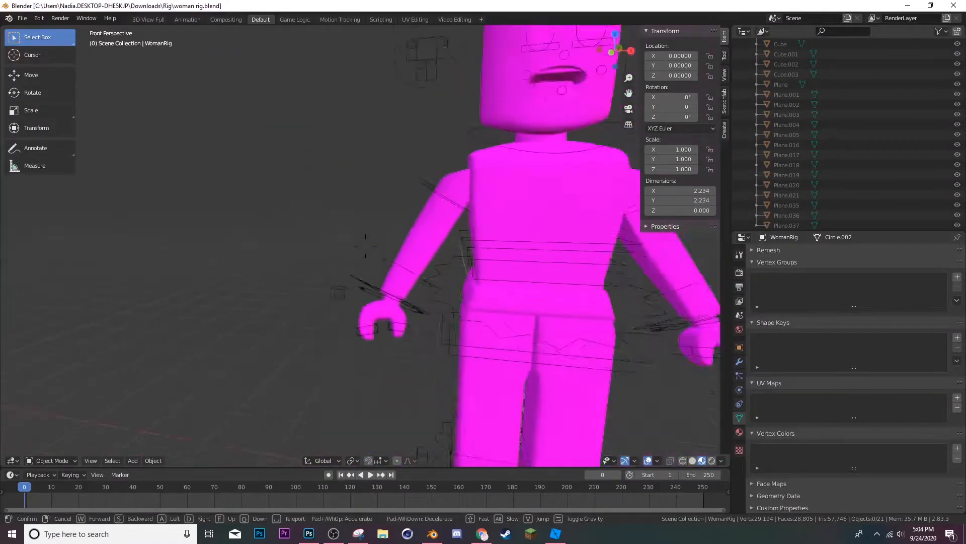
pyautogui.press('s')
pyautogui.press('w')
pyautogui.press('d')
pyautogui.press('s')
pyautogui.press('a')
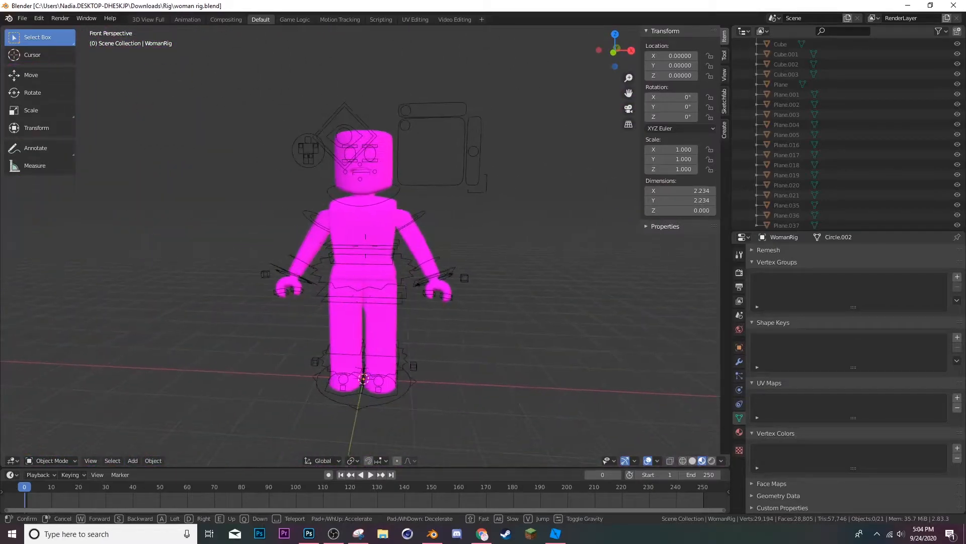
pyautogui.press('e')
pyautogui.press('s')
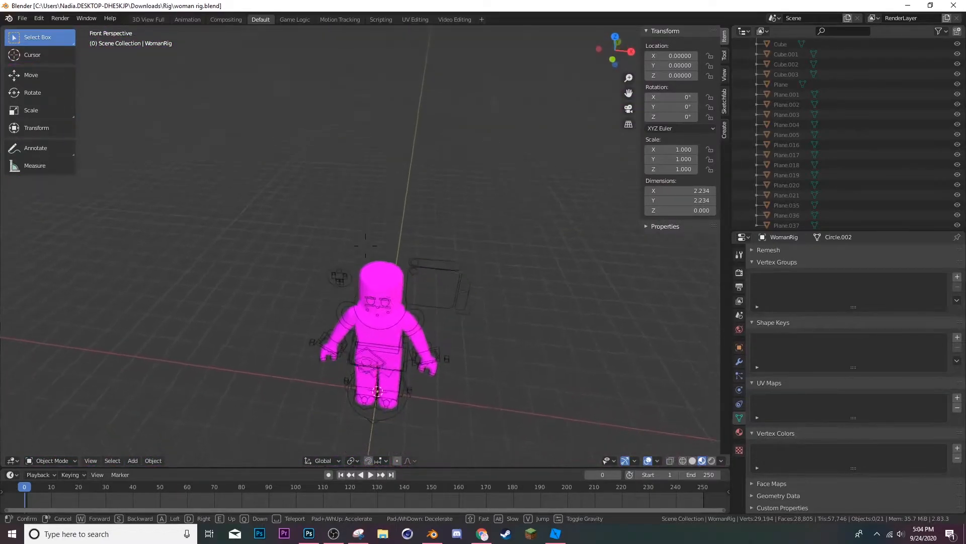
pyautogui.press('q')
pyautogui.press('w')
pyautogui.press('s')
pyautogui.press('w')
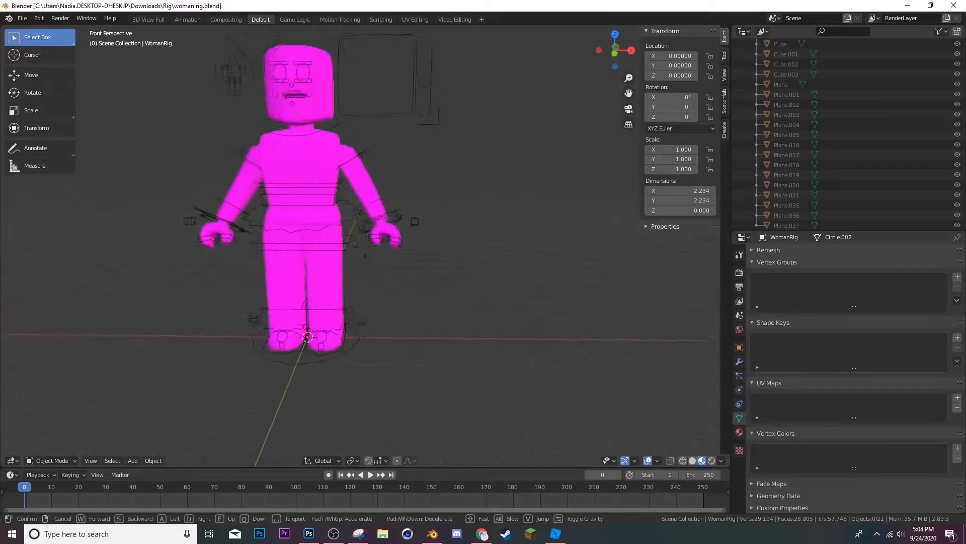
pyautogui.press('s')
pyautogui.press('w')
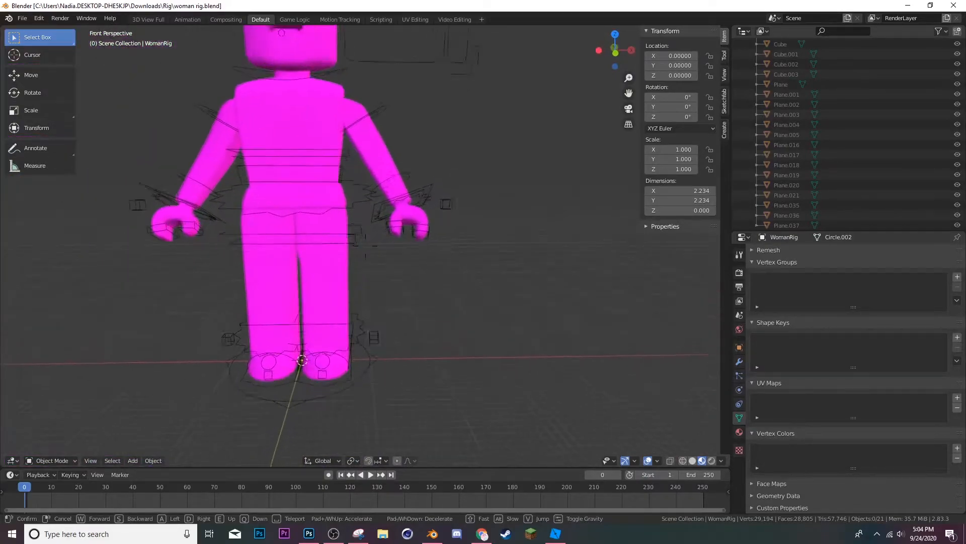
pyautogui.press('s')
pyautogui.press('e')
pyautogui.press('w')
pyautogui.press('s')
pyautogui.press('w')
pyautogui.press('s')
pyautogui.press('w')
pyautogui.click(381, 220)
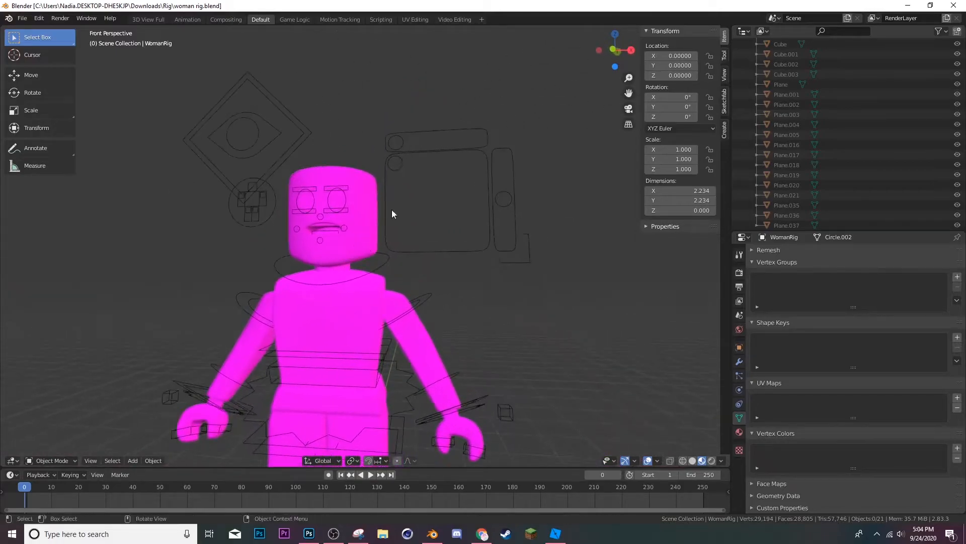
# Delete the rig's head together with its face control panels and the leftover mouth pieces.
pyautogui.moveTo(426, 224); pyautogui.dragTo(222, 138)
pyautogui.press('x')
pyautogui.click(222, 133)
pyautogui.moveTo(372, 240); pyautogui.dragTo(270, 194)
pyautogui.press('x')
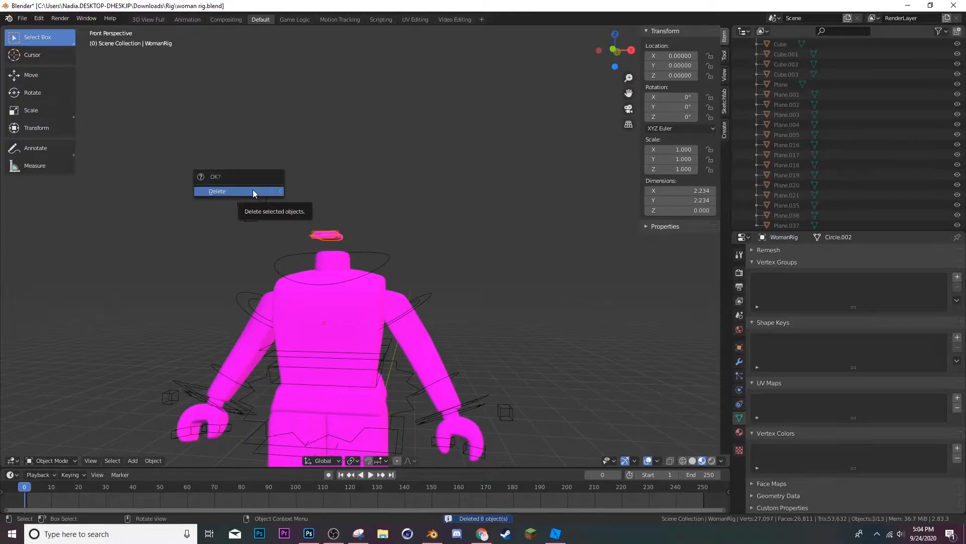
pyautogui.click(255, 193)
# Select the rig's torso and turn the timeline area into an enlarged Shader Editor showing its material nodes.
pyautogui.hotkey('shift', '`')
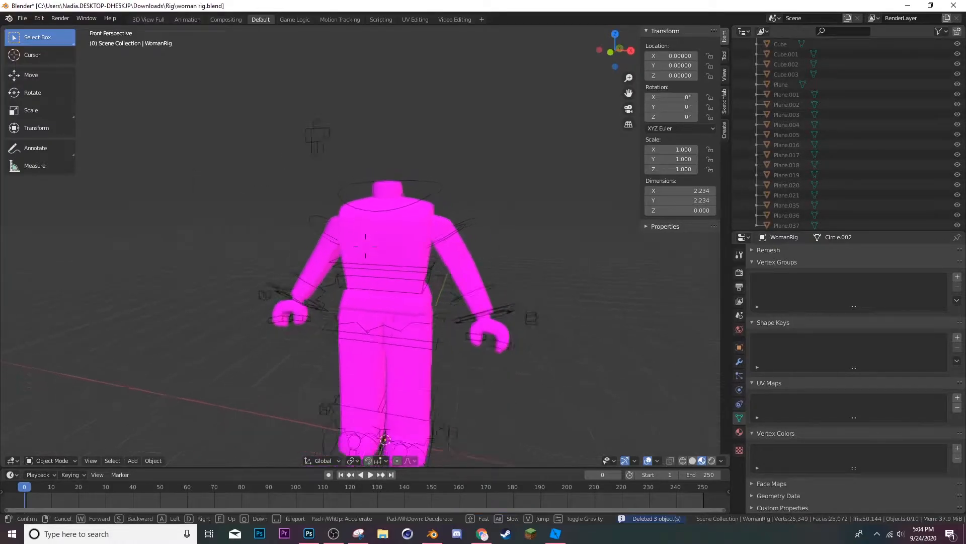
pyautogui.press('s')
pyautogui.press('w')
pyautogui.press('s')
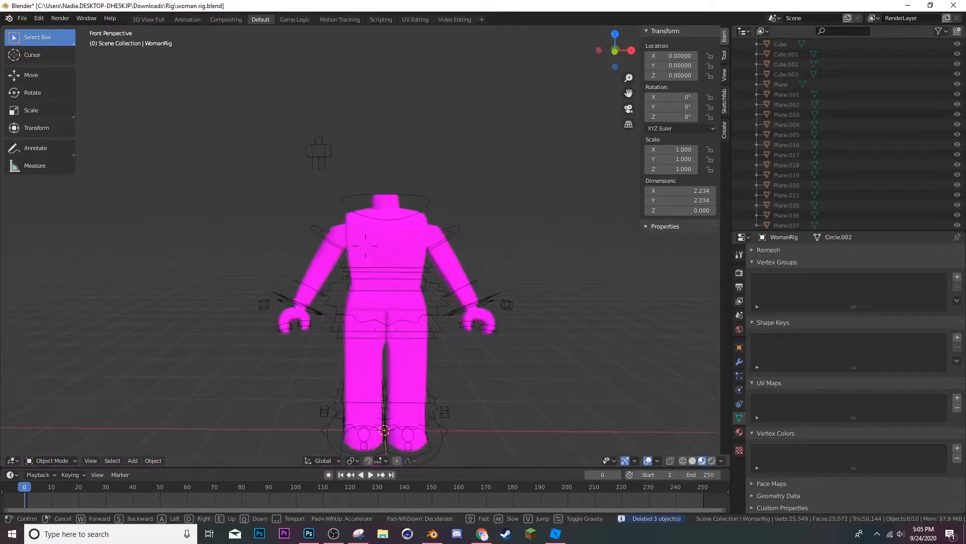
pyautogui.press('s')
pyautogui.press('w')
pyautogui.click(367, 246)
pyautogui.click(370, 238)
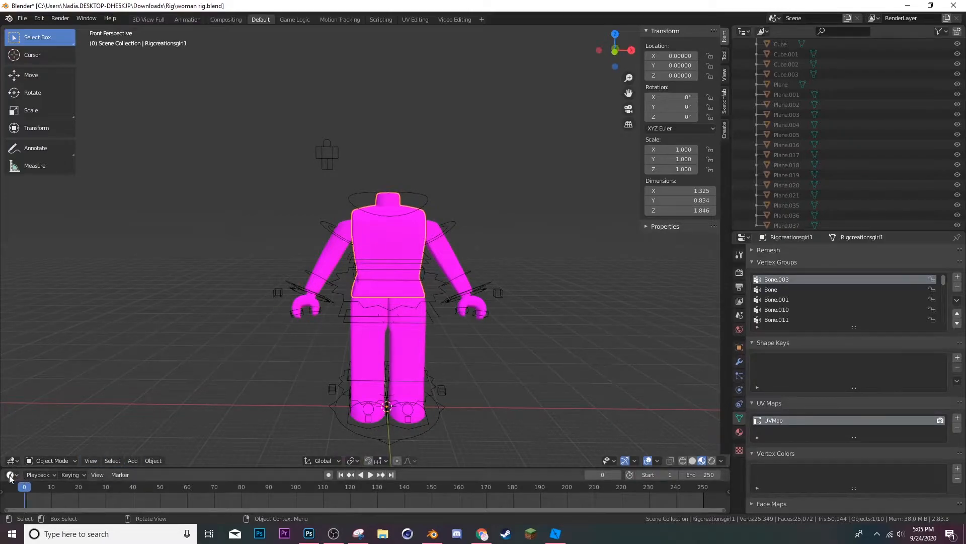
pyautogui.moveTo(170, 467); pyautogui.dragTo(108, 409)
pyautogui.click(10, 415)
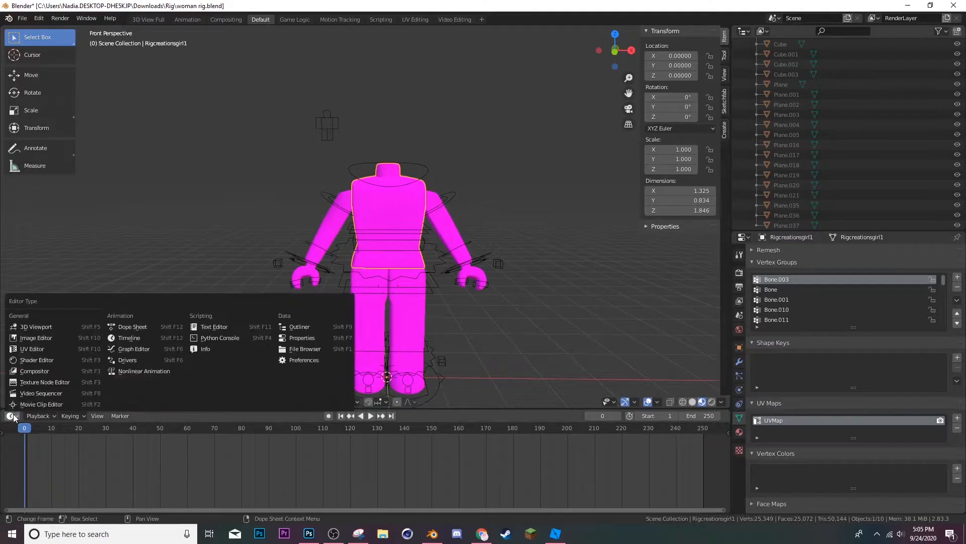
pyautogui.click(30, 360)
pyautogui.scroll(4, 357, 462)
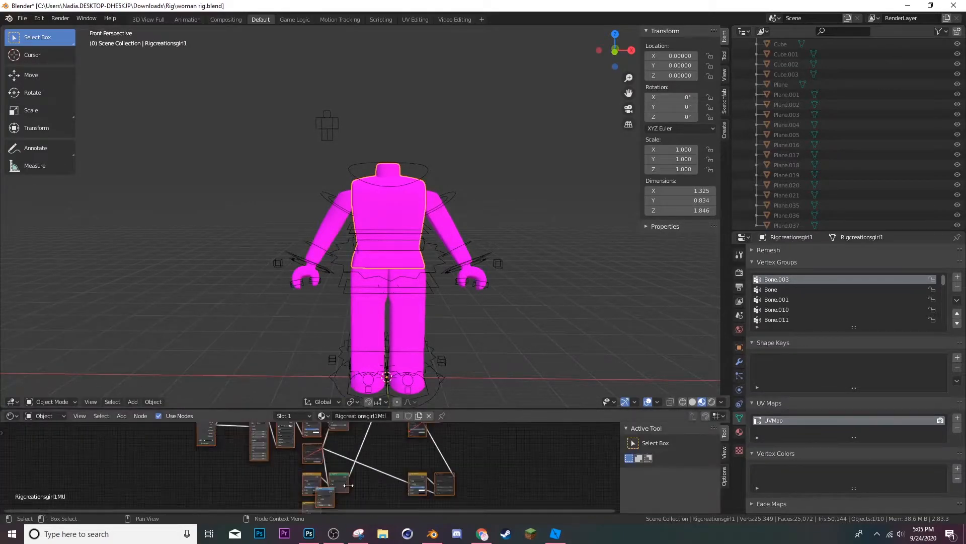
pyautogui.moveTo(474, 408); pyautogui.dragTo(474, 218)
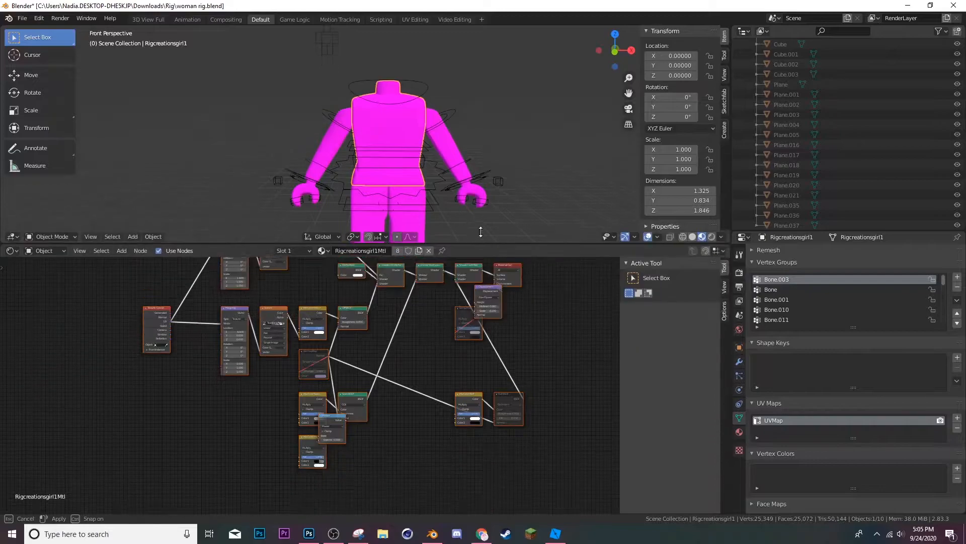
# Load the exported Dolqhinix texture image from the Exports c4d.blender folder into the torso material's Texture node, and shrink the Shader Editor.
pyautogui.scroll(5, 384, 300)
pyautogui.moveTo(386, 358); pyautogui.dragTo(397, 379, button='middle')
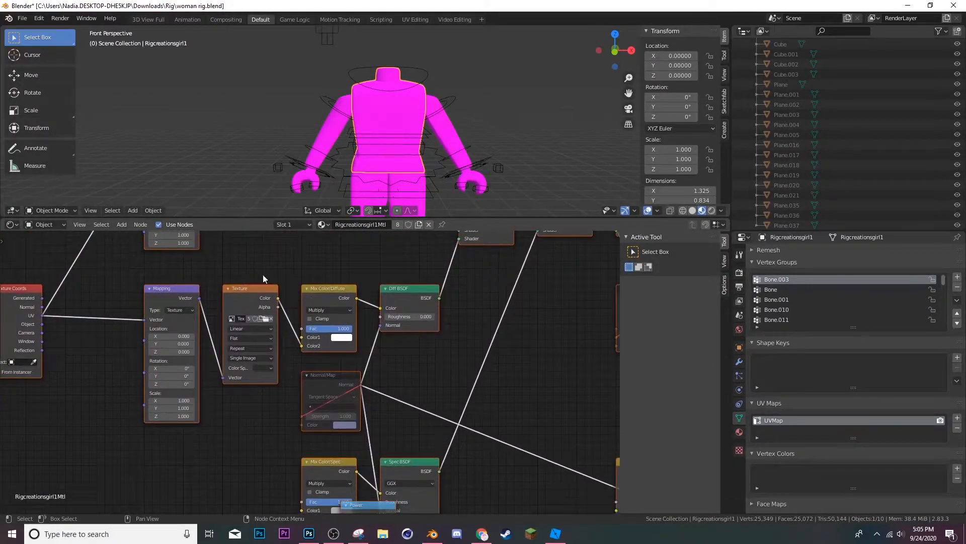
pyautogui.click(265, 318)
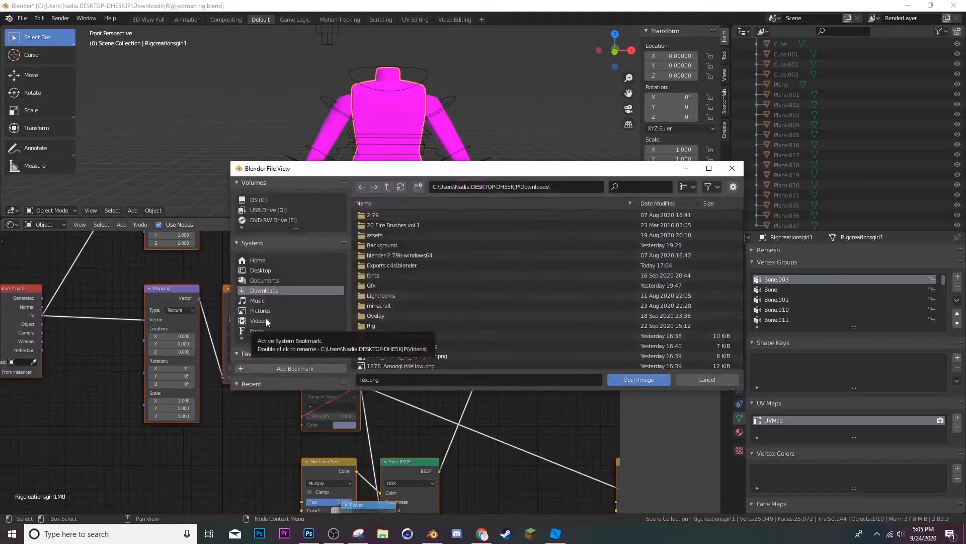
pyautogui.doubleClick(413, 264)
pyautogui.doubleClick(425, 228)
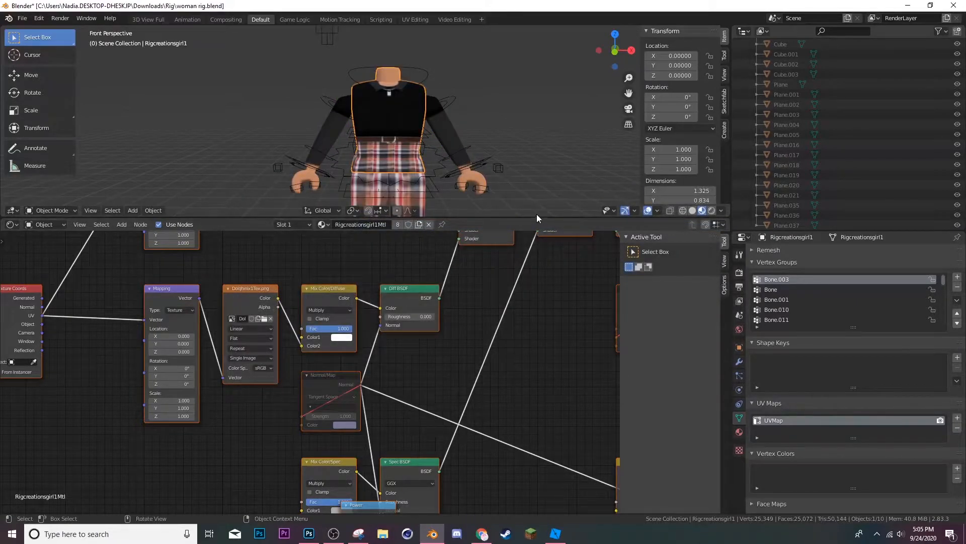
pyautogui.moveTo(533, 219); pyautogui.dragTo(508, 469)
# Import the dolqhinix accessories OBJ file from the accessories folder inside Exports c4d.blender.
pyautogui.hotkey('shift', '`')
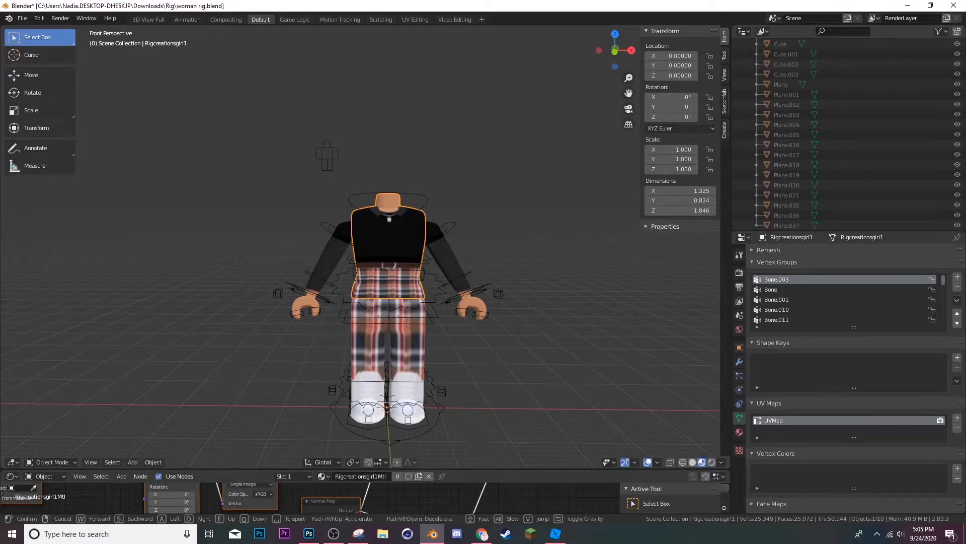
pyautogui.press('s')
pyautogui.click(366, 247)
pyautogui.click(22, 19)
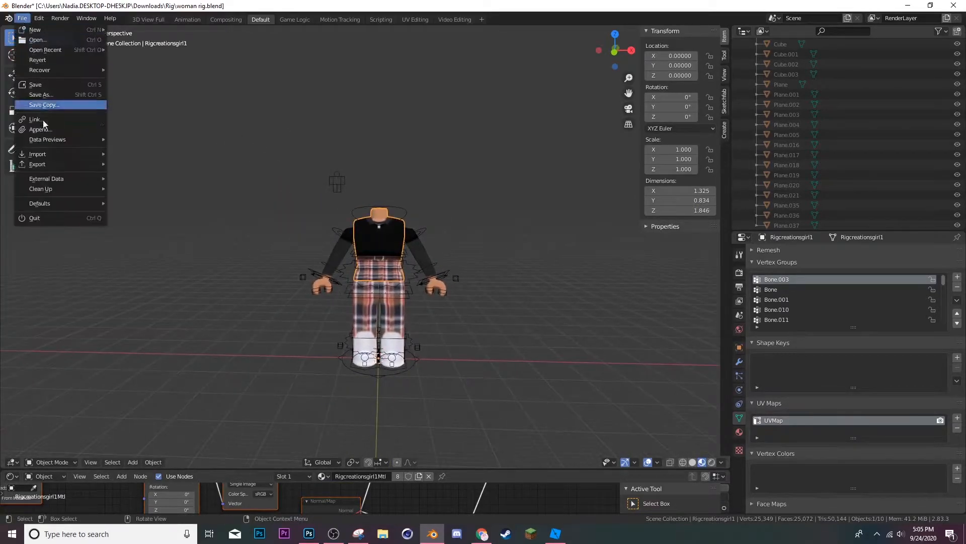
pyautogui.moveTo(30, 139)
pyautogui.click(125, 234)
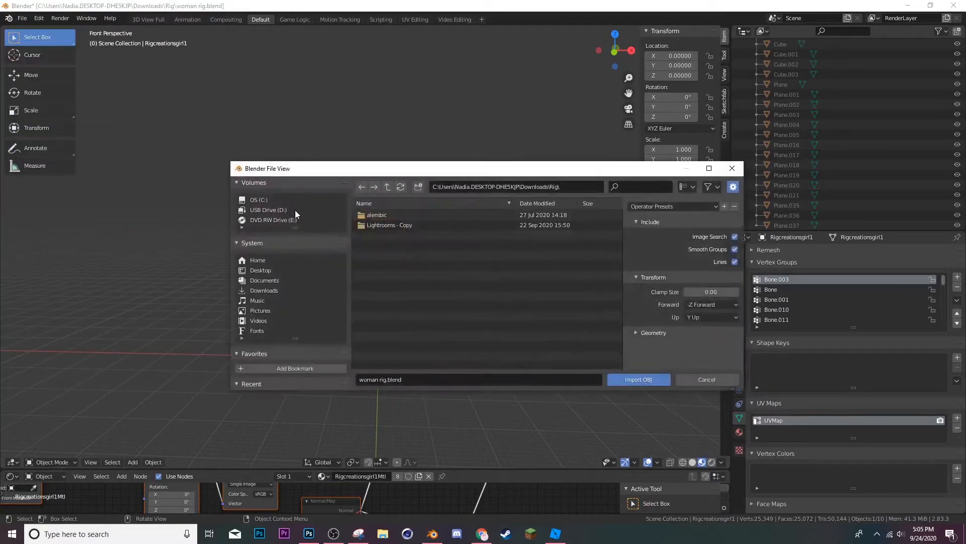
pyautogui.click(271, 291)
pyautogui.click(406, 264)
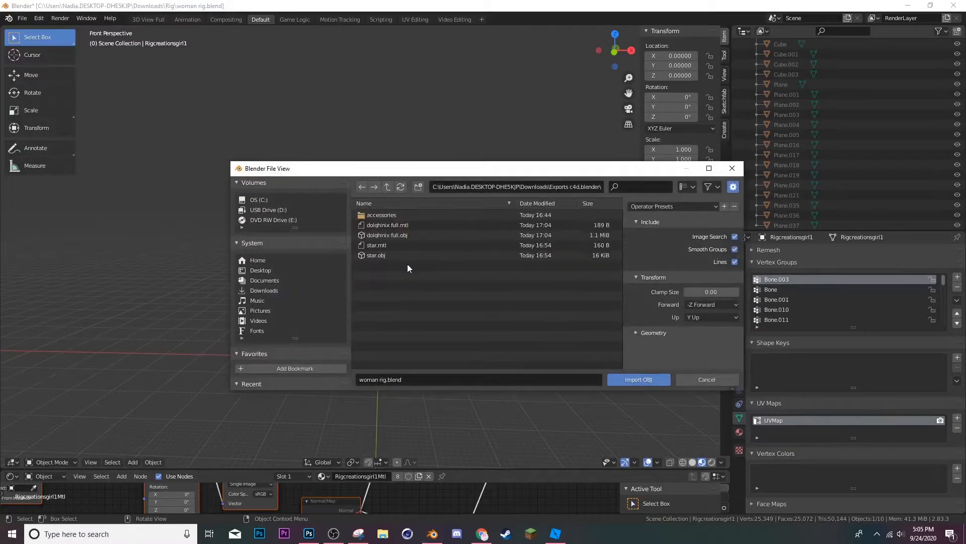
pyautogui.doubleClick(430, 225)
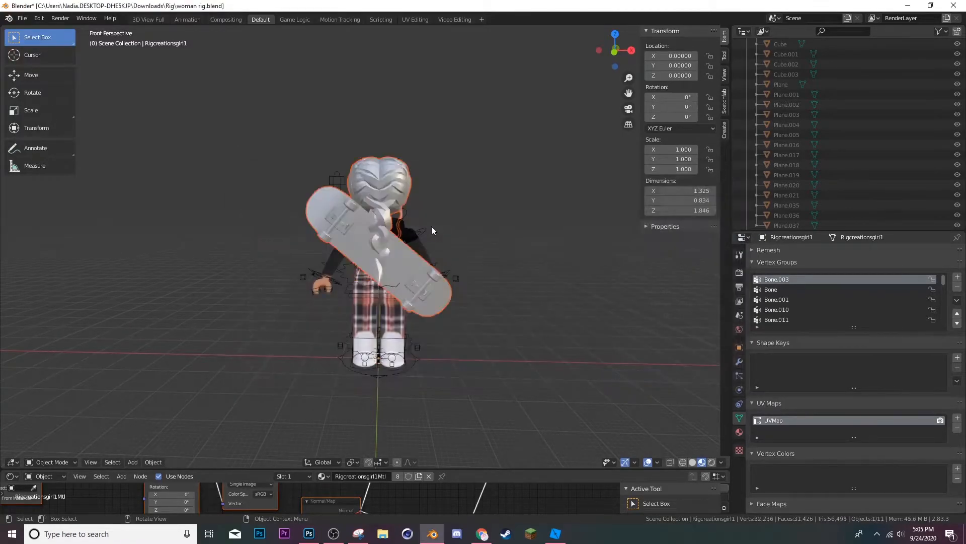
# Set the imported accessories' origin to their geometry and set their Z rotation to 180°.
pyautogui.rightClick(382, 172)
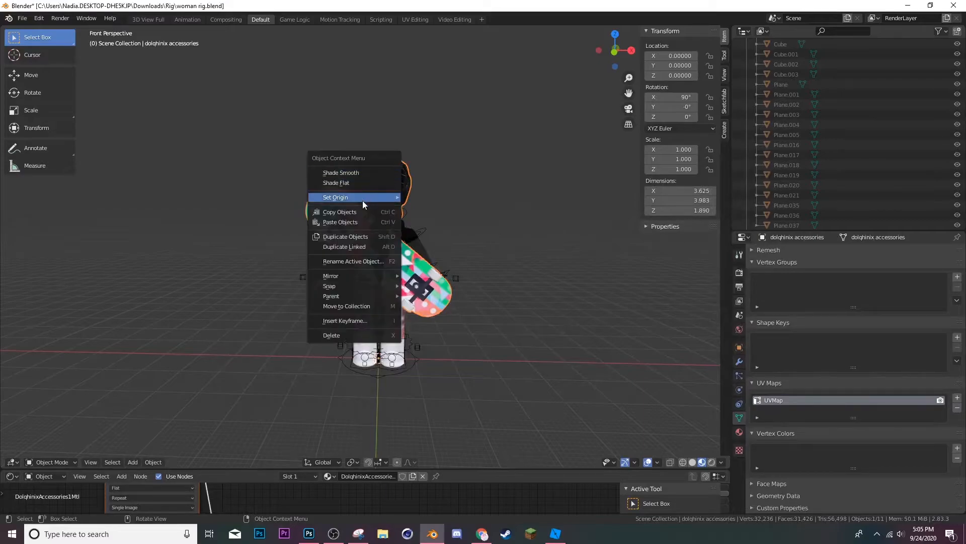
pyautogui.moveTo(375, 201)
pyautogui.click(431, 207)
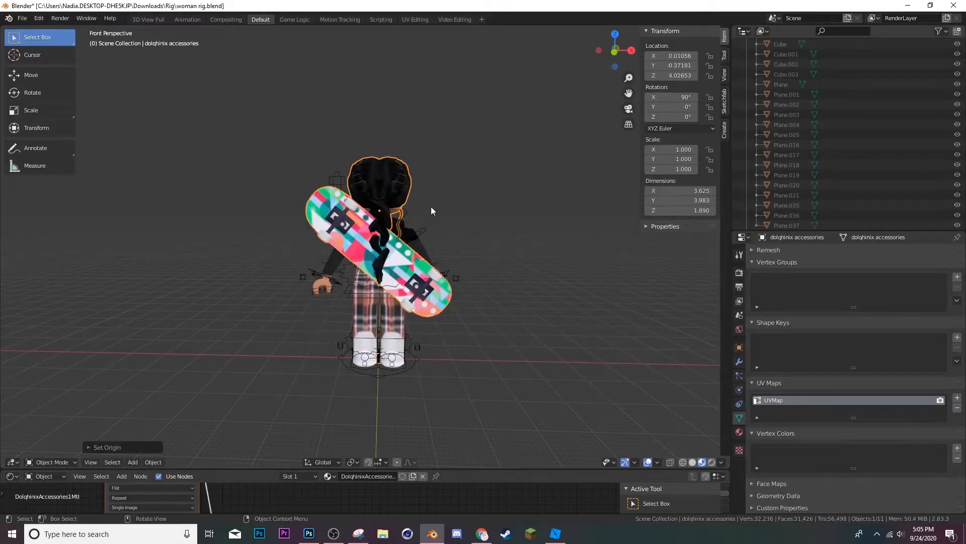
pyautogui.rightClick(393, 186)
pyautogui.moveTo(393, 186)
pyautogui.click(439, 198)
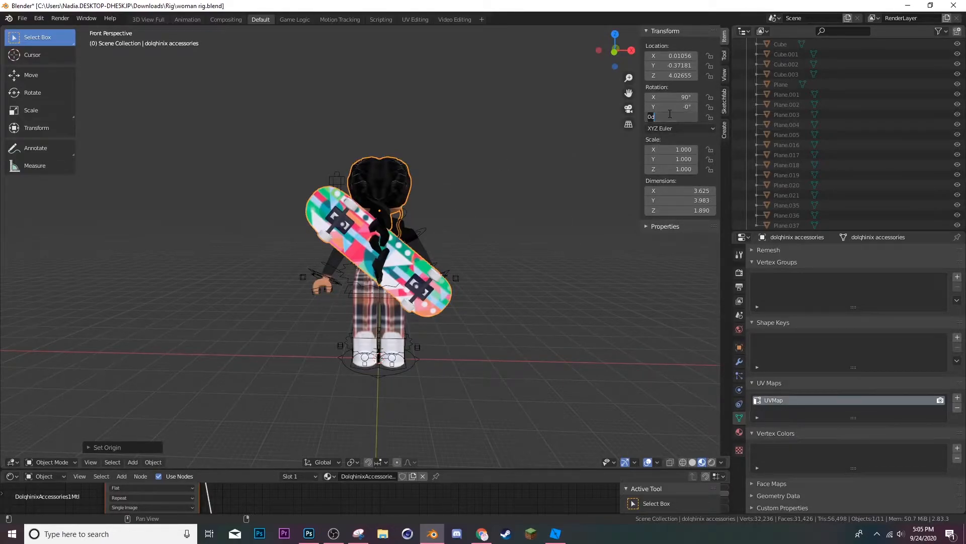
pyautogui.write('0')
pyautogui.press('Return')
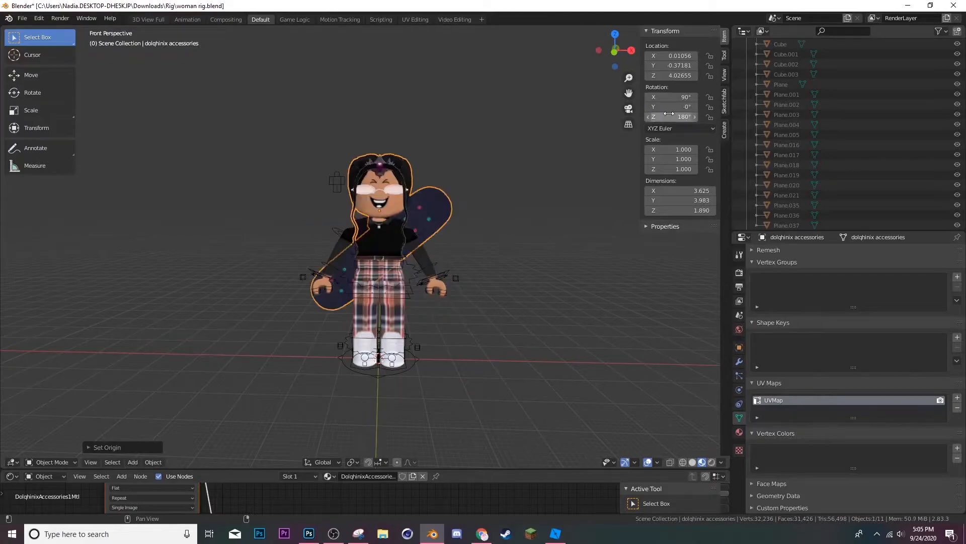
# Move the accessories backward along the Y axis to about 0.284, aligning the head with the rig's neck.
pyautogui.hotkey('shift', '`')
pyautogui.press('w')
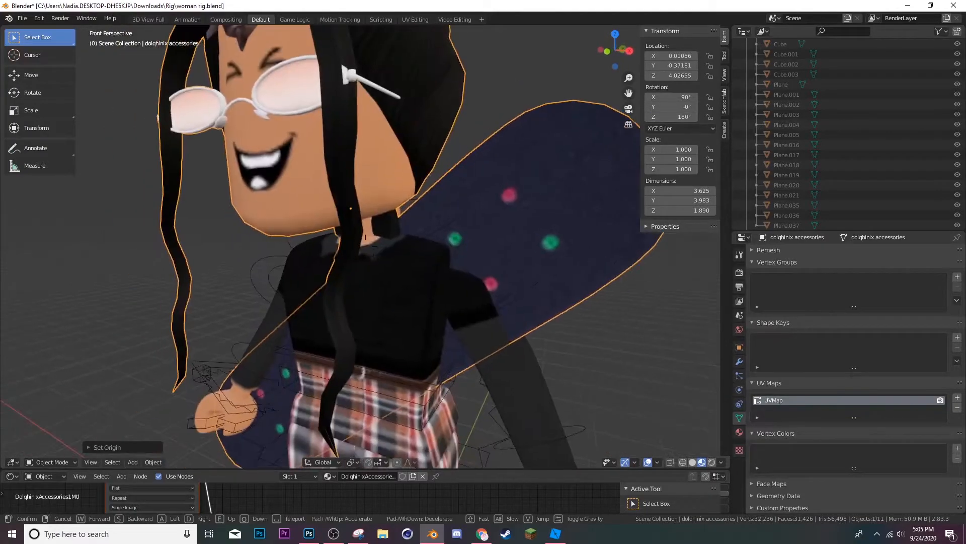
pyautogui.press('s')
pyautogui.press('d')
pyautogui.click(392, 164)
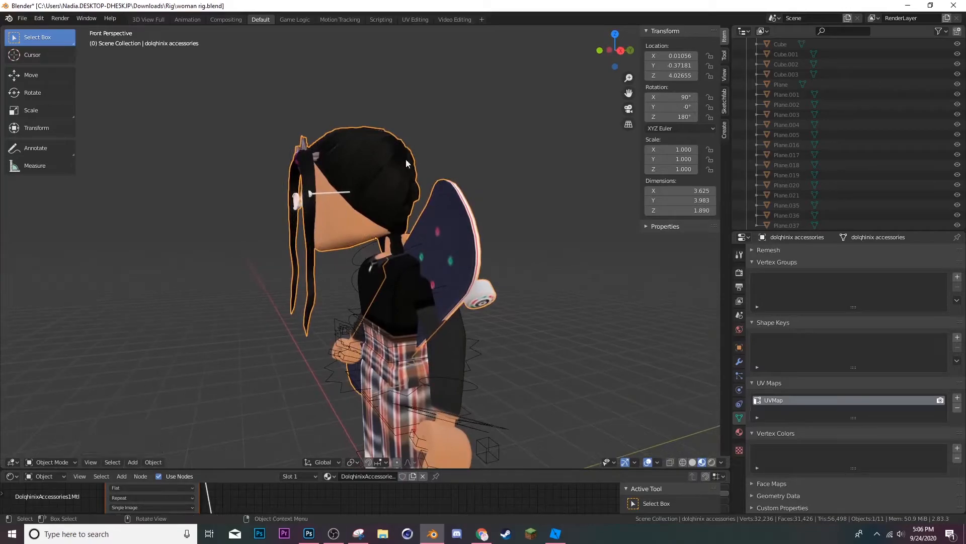
pyautogui.click(12, 79)
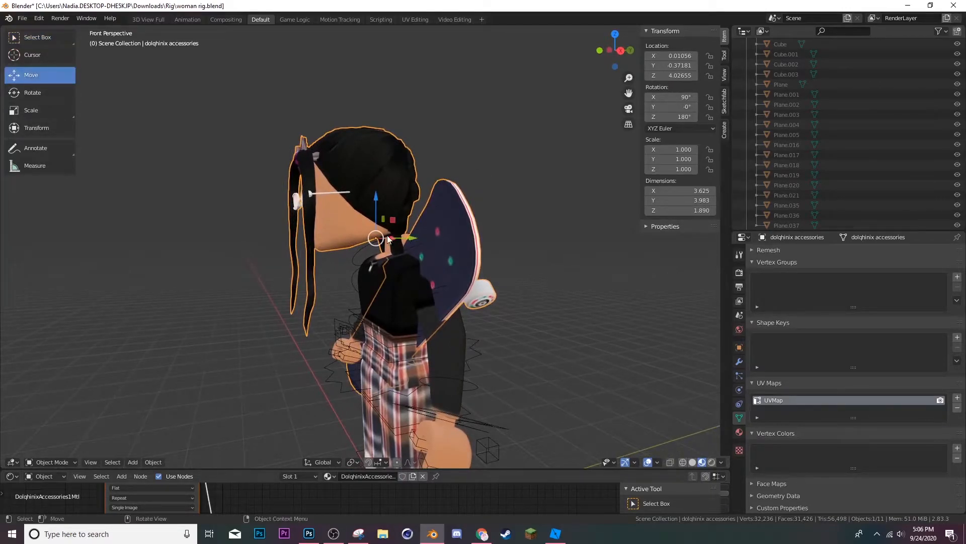
pyautogui.moveTo(412, 242); pyautogui.dragTo(454, 235)
pyautogui.hotkey('shift', '`')
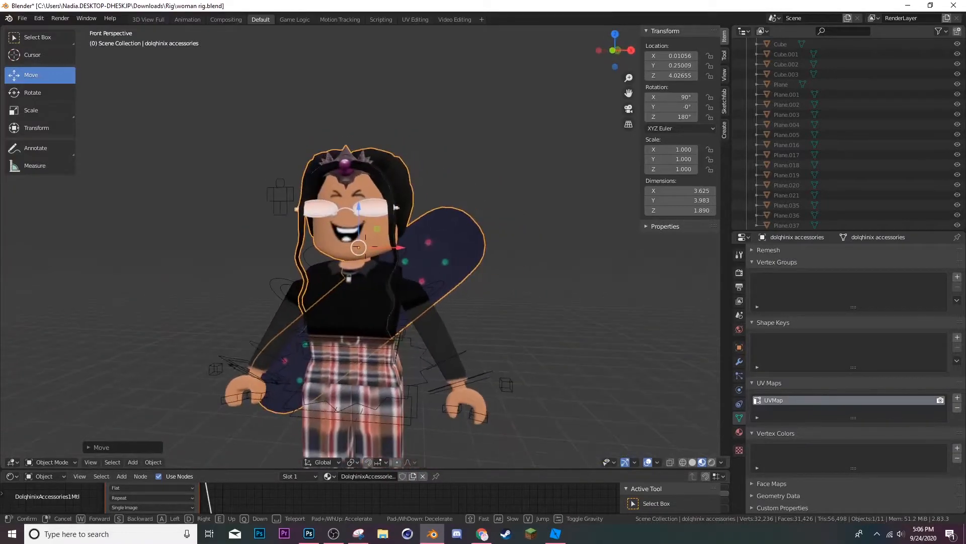
pyautogui.click(365, 247)
pyautogui.moveTo(442, 273); pyautogui.dragTo(447, 276)
# Deselect the accessories and switch the rig's armature to Pose Mode.
pyautogui.hotkey('shift', '`')
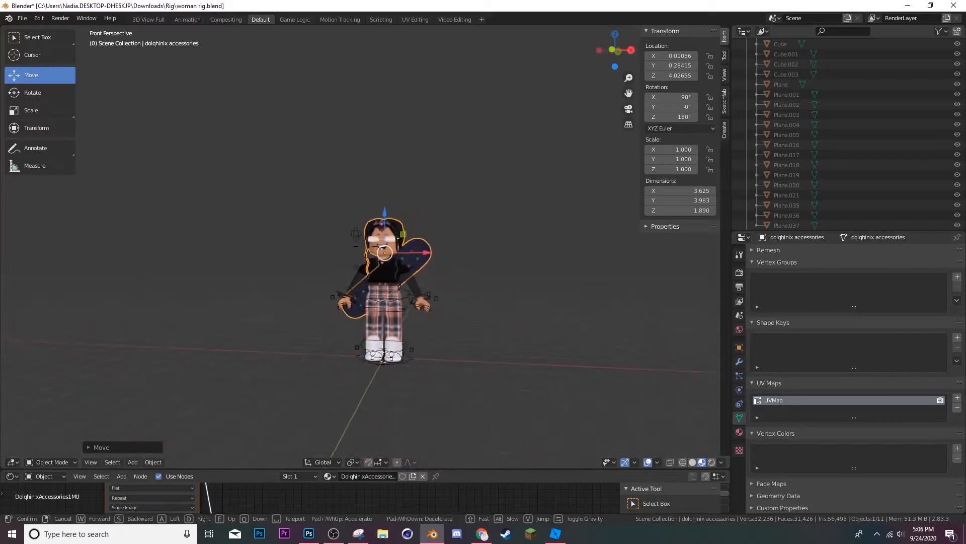
pyautogui.press('s')
pyautogui.press('w')
pyautogui.press('s')
pyautogui.click(388, 242)
pyautogui.keyDown('shift'); pyautogui.moveTo(457, 250); pyautogui.dragTo(400, 249, button='middle'); pyautogui.keyUp('shift')
pyautogui.click(400, 250)
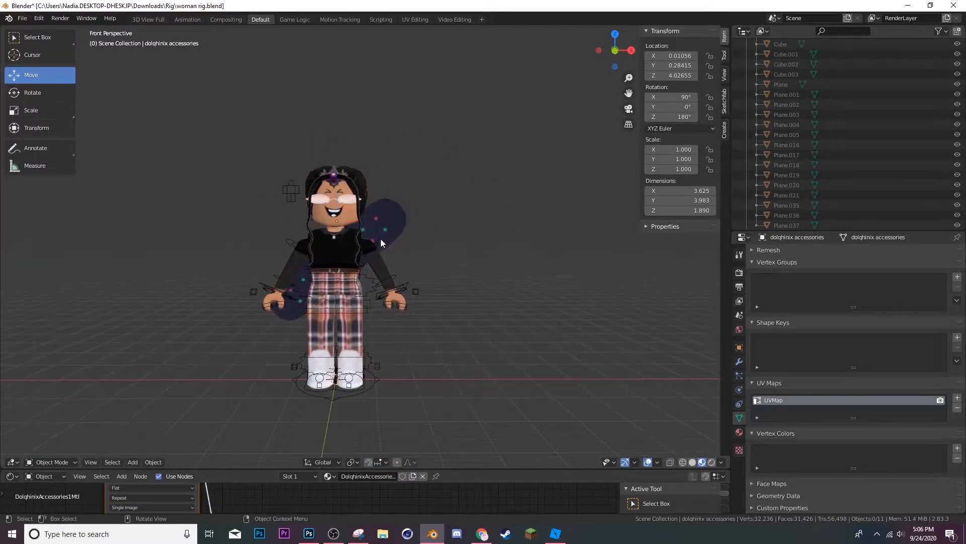
pyautogui.click(381, 239)
pyautogui.click(249, 198)
pyautogui.click(393, 205)
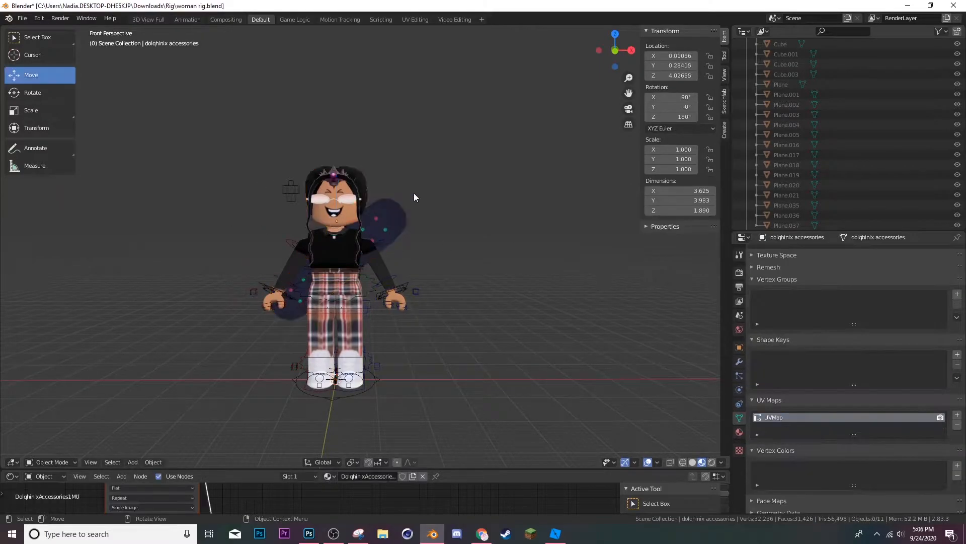
# Rotate the character's left upper arm bone in Pose Mode so the arm is raised in a wave.
pyautogui.click(378, 244)
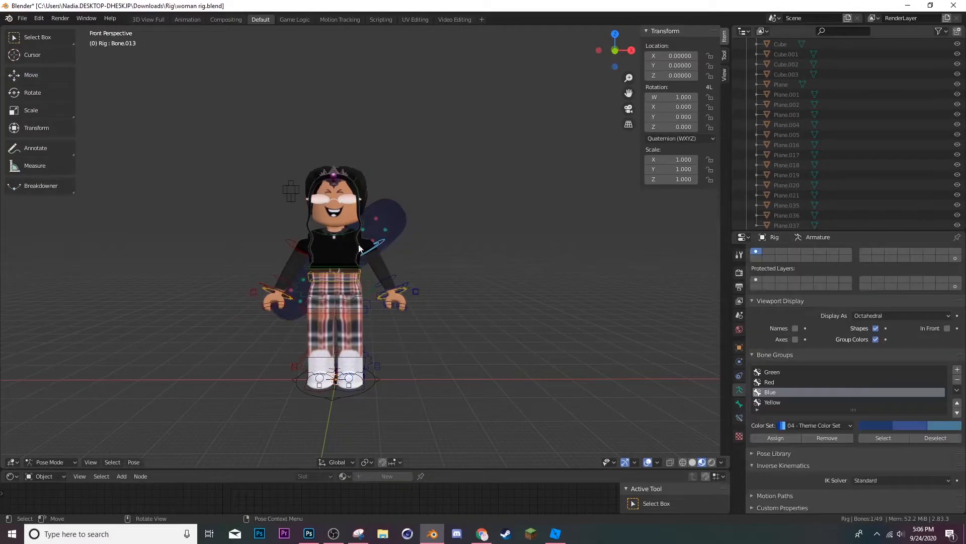
pyautogui.click(39, 96)
pyautogui.moveTo(383, 231); pyautogui.dragTo(355, 243)
pyautogui.hotkey('ctrl', 'Tab')
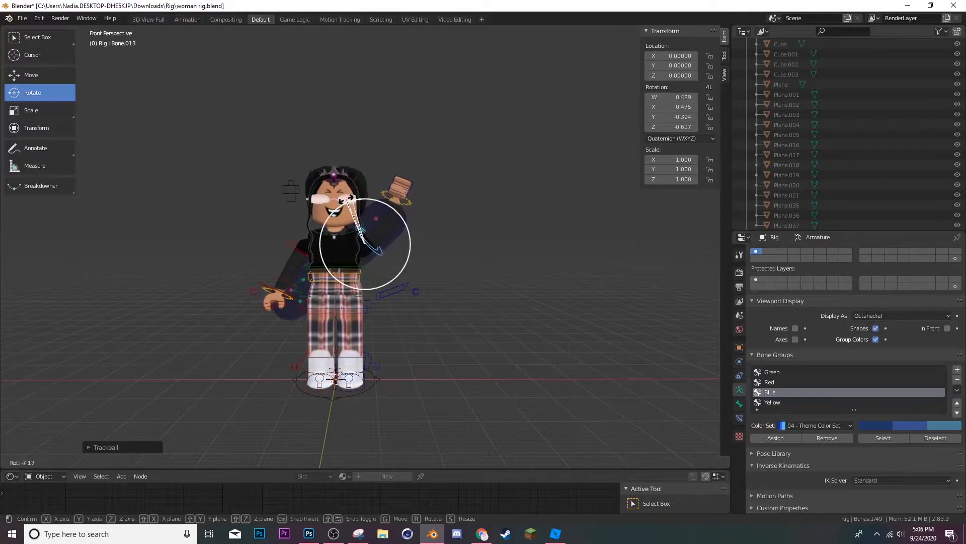
pyautogui.click(346, 188)
# Tilt the dolqhinix accessories object, including the head, slightly sideways in Object Mode.
pyautogui.click(33, 93)
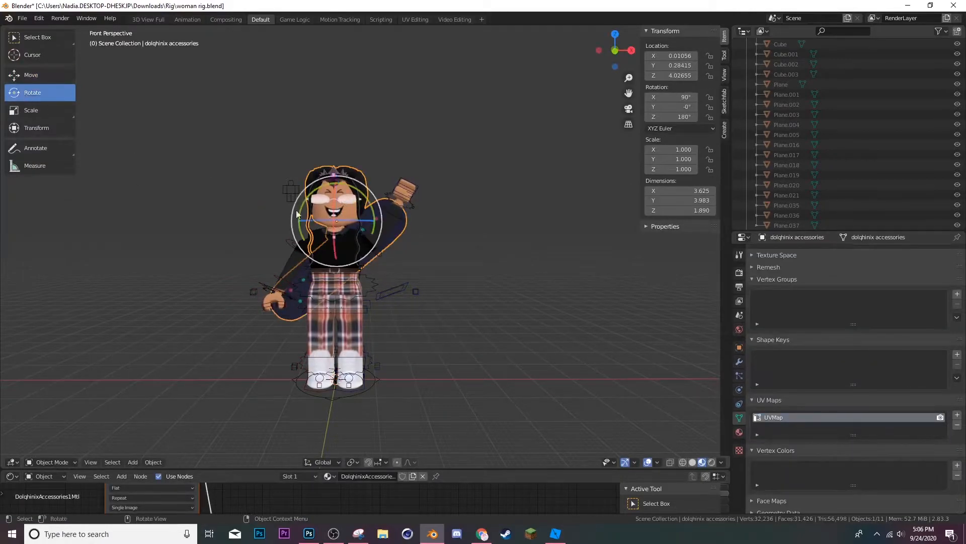
pyautogui.moveTo(348, 177); pyautogui.dragTo(355, 186)
pyautogui.click(363, 166)
# Rotate the character's right arm bones in Pose Mode to hold the lowered arm slightly out from the body.
pyautogui.click(297, 242)
pyautogui.click(285, 275)
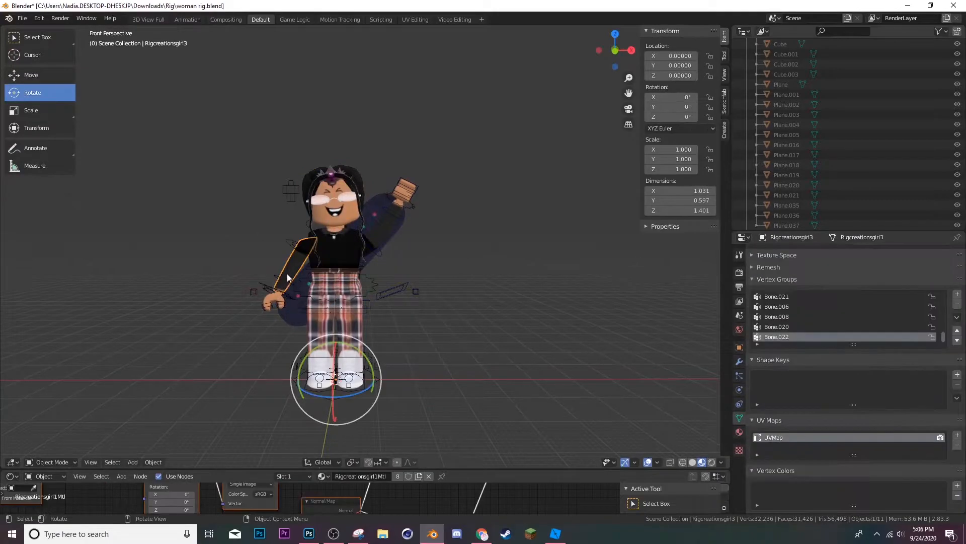
pyautogui.click(284, 277)
pyautogui.moveTo(282, 249); pyautogui.dragTo(304, 229)
pyautogui.click(308, 255)
pyautogui.click(451, 202)
# Rotate the character's right leg bones slightly outward to spread the stance, and deselect the bones.
pyautogui.click(316, 307)
pyautogui.moveTo(295, 277); pyautogui.dragTo(321, 359)
pyautogui.click(304, 351)
pyautogui.click(322, 356)
pyautogui.click(442, 328)
pyautogui.hotkey('shift', '`')
pyautogui.press('w')
pyautogui.press('s')
pyautogui.press('w')
pyautogui.press('s')
pyautogui.press('w')
pyautogui.press('s')
pyautogui.press('w')
pyautogui.rightClick(366, 250)
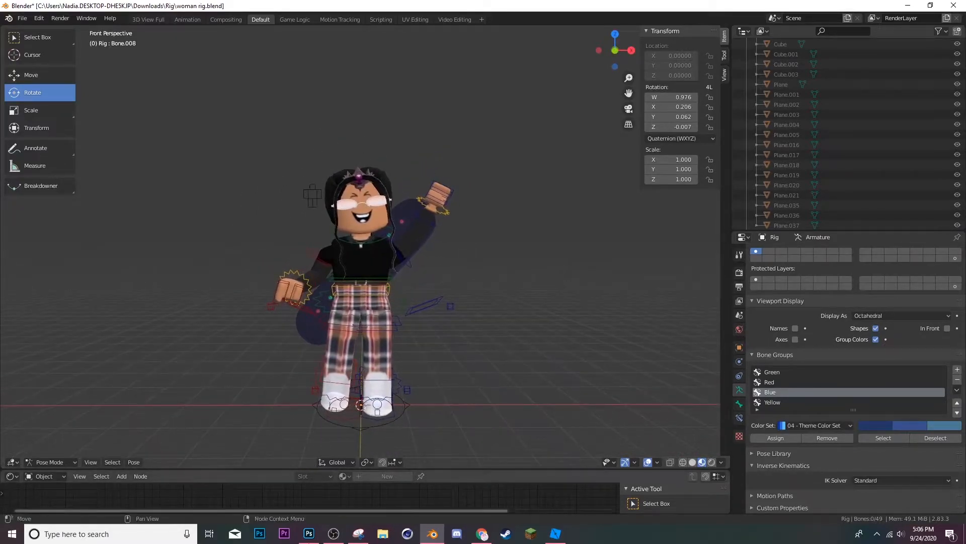
# Change the shader editor area below the viewport to a Timeline and make it taller.
pyautogui.click(13, 475)
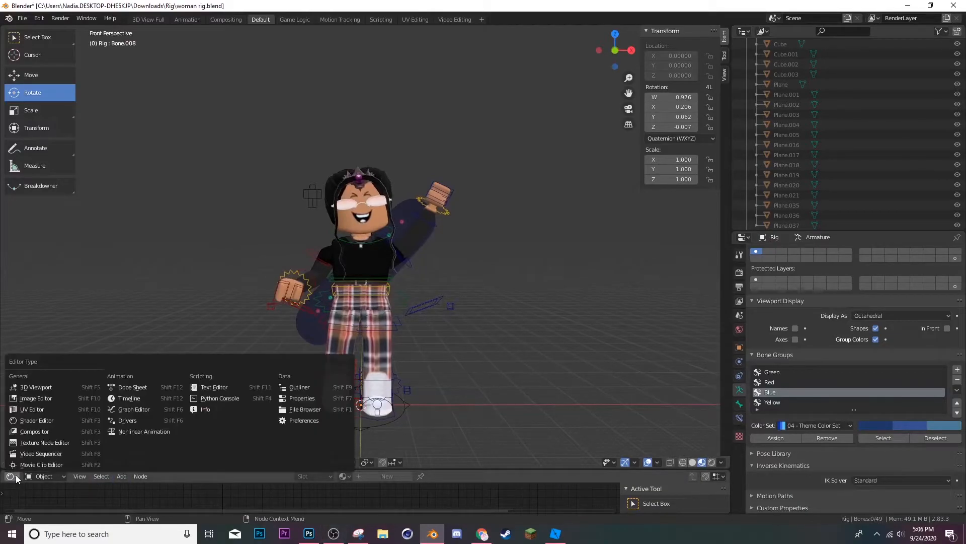
pyautogui.click(136, 400)
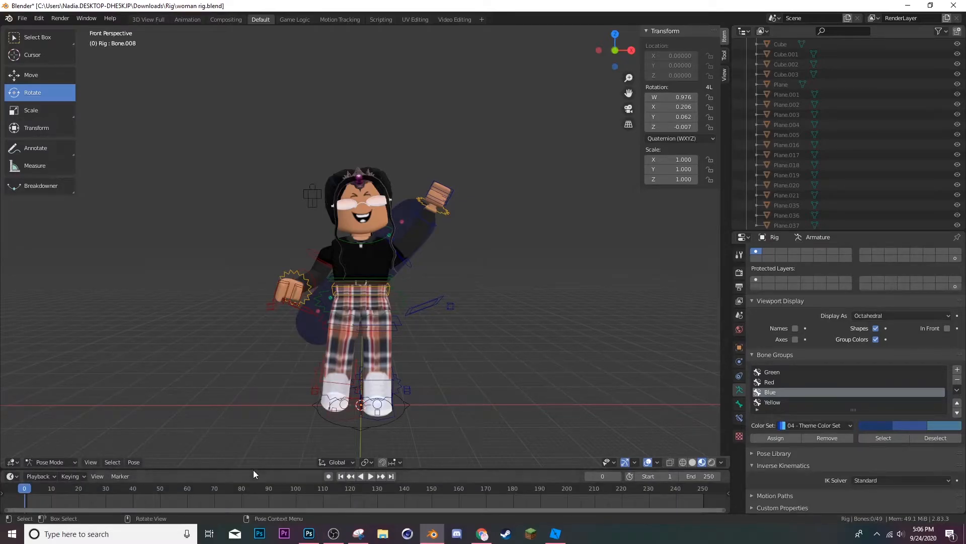
pyautogui.moveTo(253, 470); pyautogui.dragTo(265, 444)
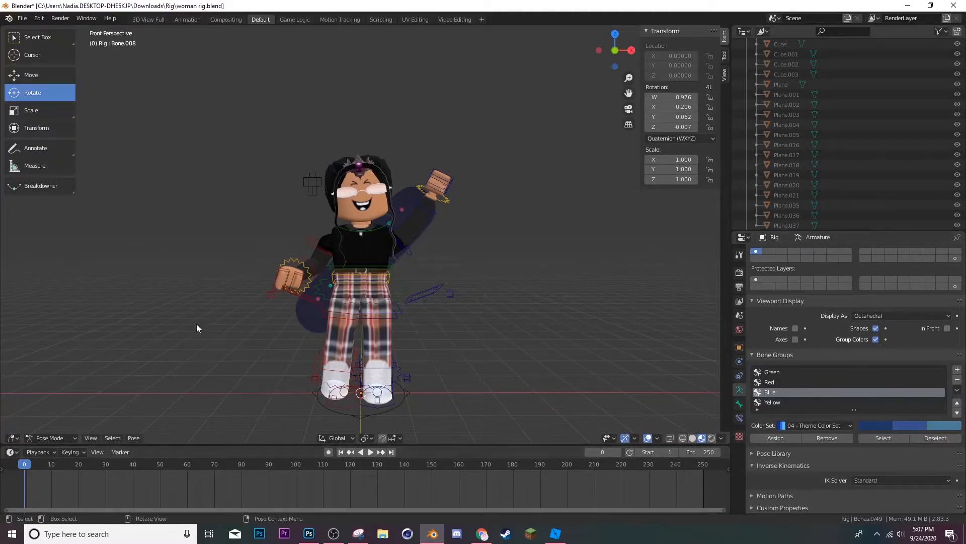
# Turn on automatic keyframing for the animation.
pyautogui.hotkey('shift', '`')
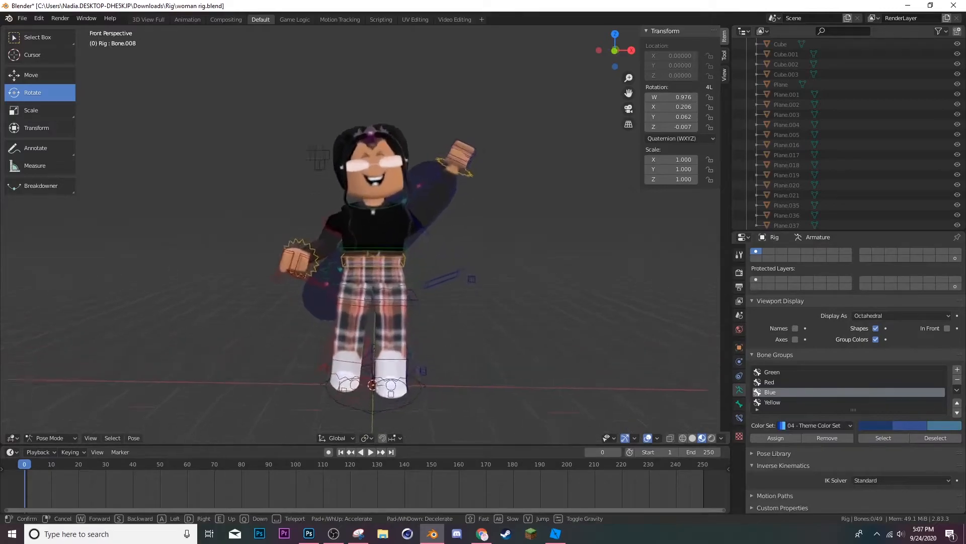
pyautogui.press('w')
pyautogui.click(366, 234)
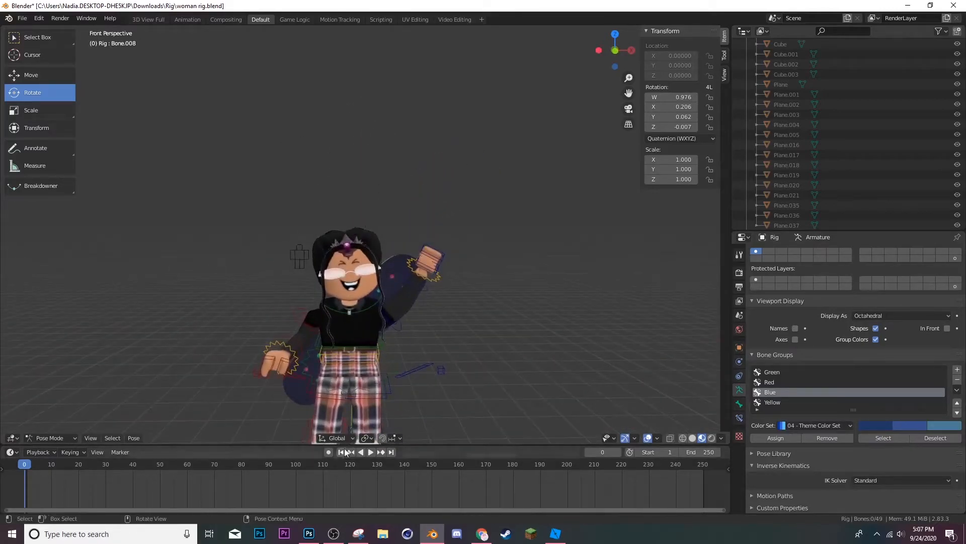
pyautogui.click(329, 452)
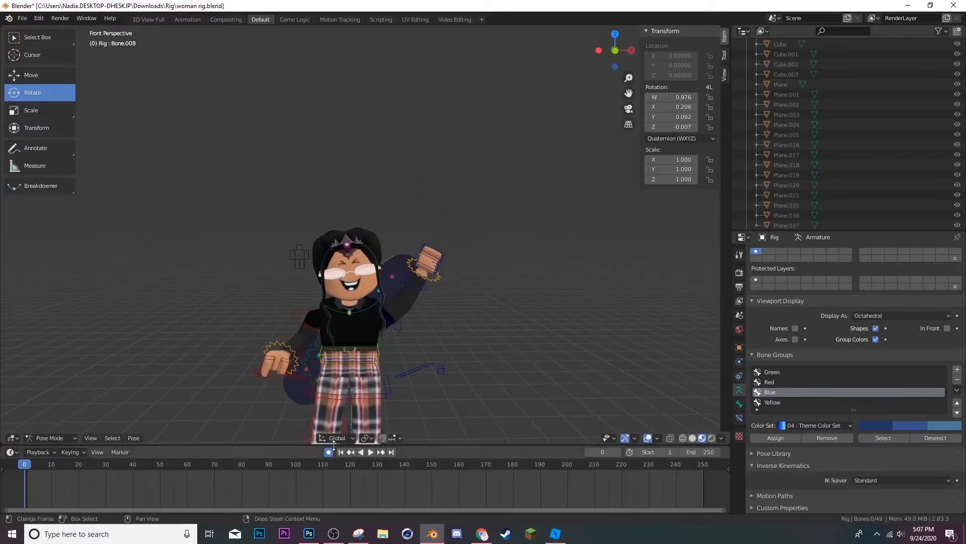
# Rotate the forearm bone of the raised arm very slightly to key its starting pose at frame 0.
pyautogui.hotkey('shift', '`')
pyautogui.press('w')
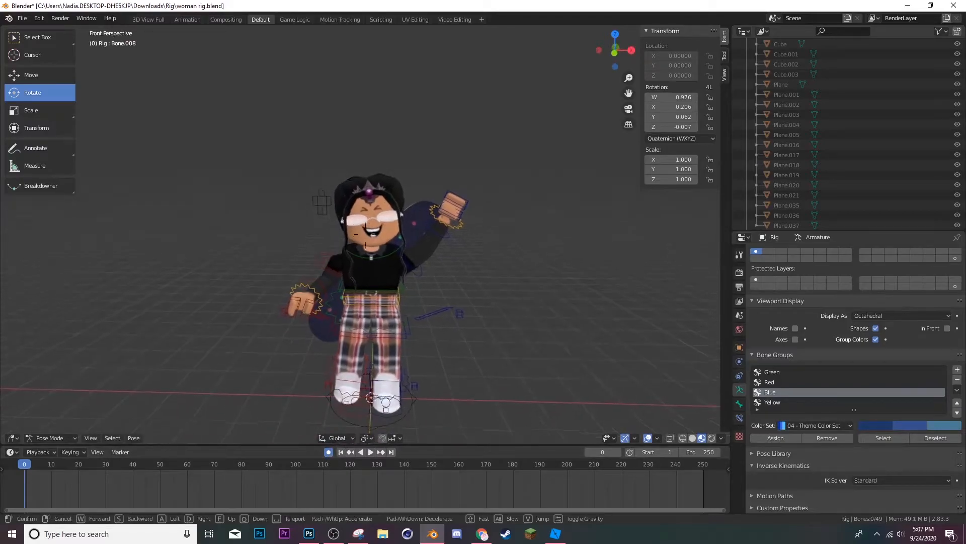
pyautogui.click(382, 234)
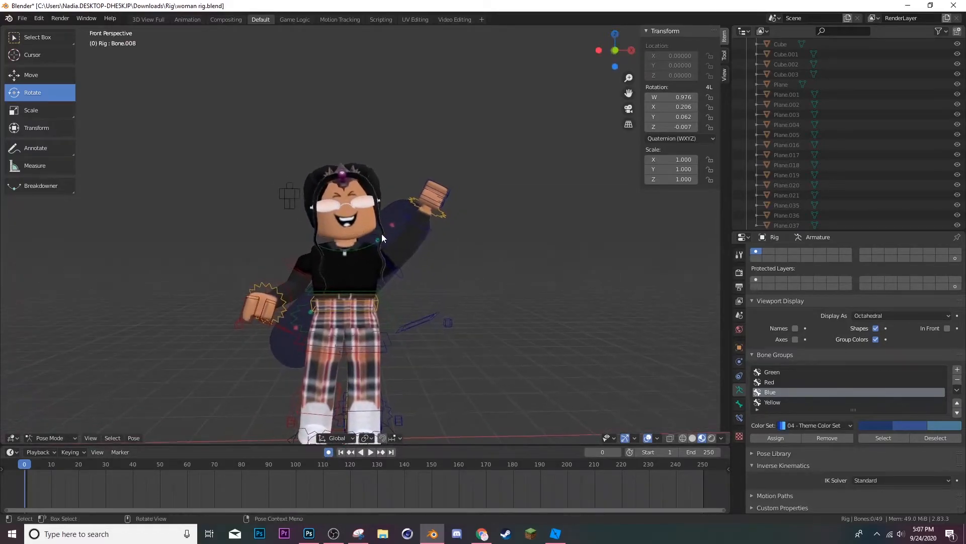
pyautogui.click(433, 226)
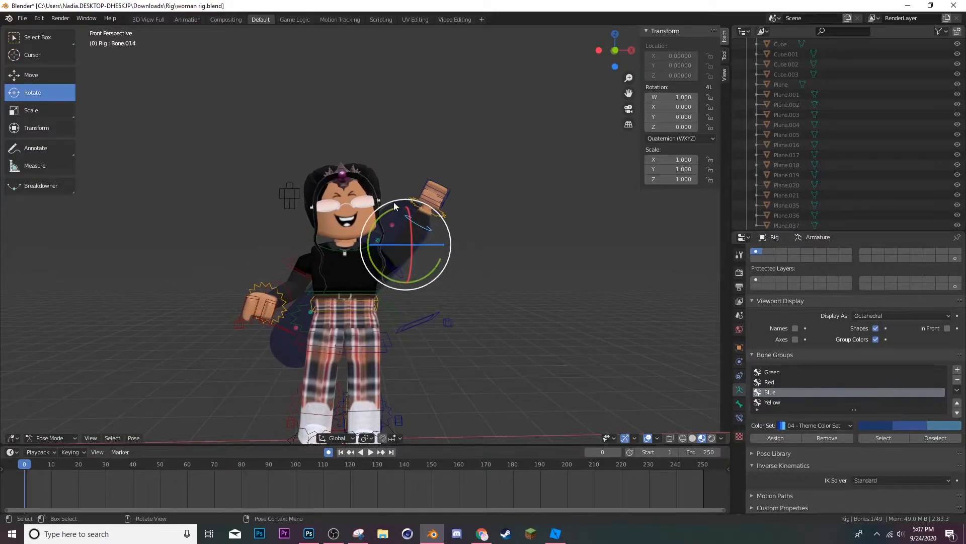
pyautogui.moveTo(397, 194); pyautogui.dragTo(394, 194)
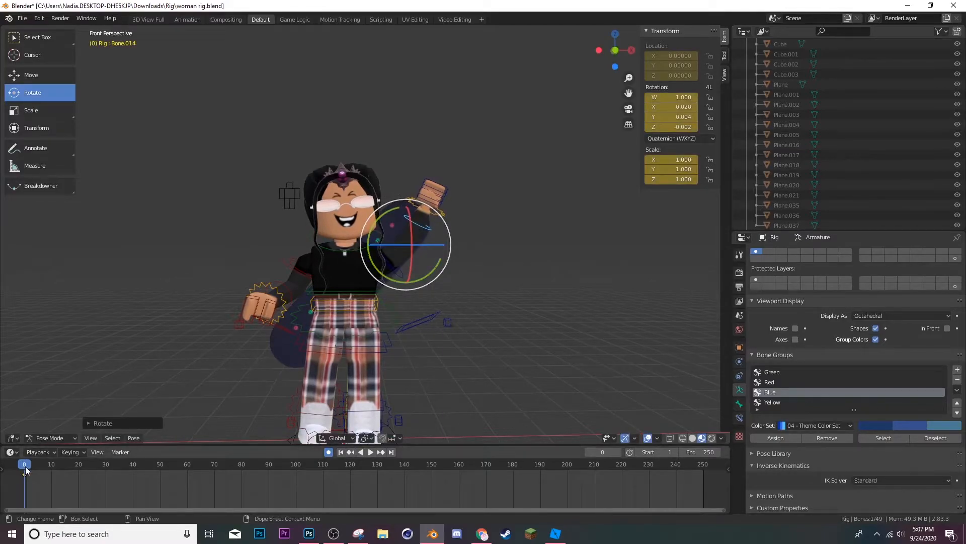
# Rotate the raised arm's forearm inward toward the head at frame 15 to key the first wave position.
pyautogui.press('space')
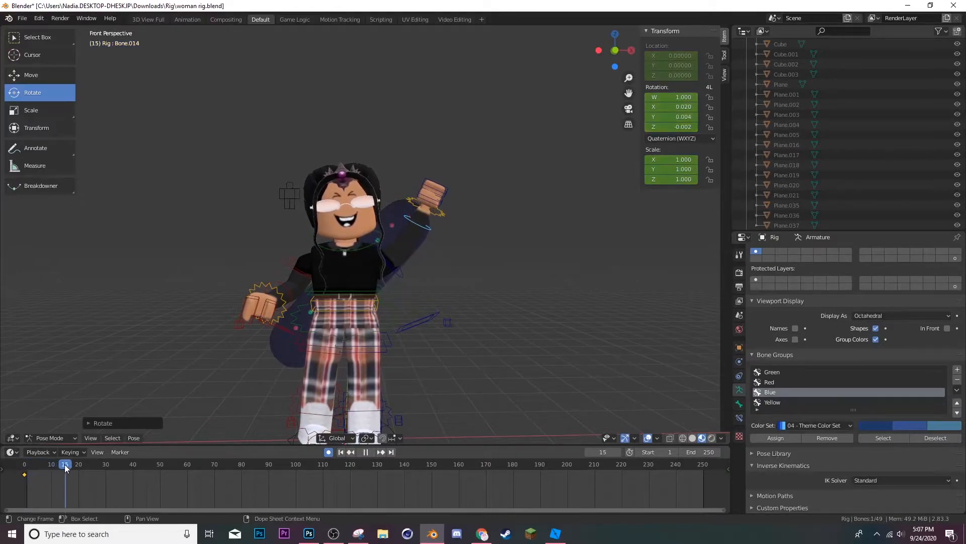
pyautogui.press('space')
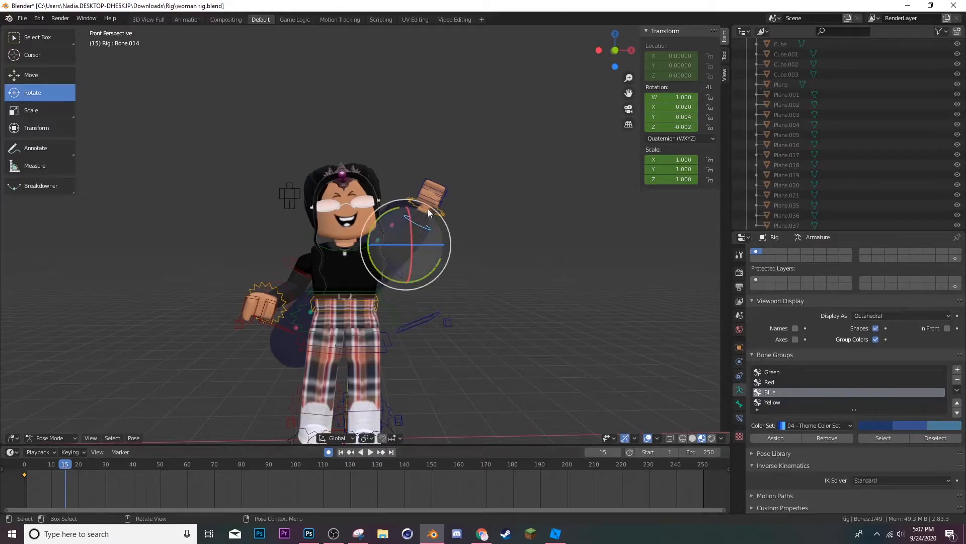
pyautogui.click(442, 234)
pyautogui.click(431, 230)
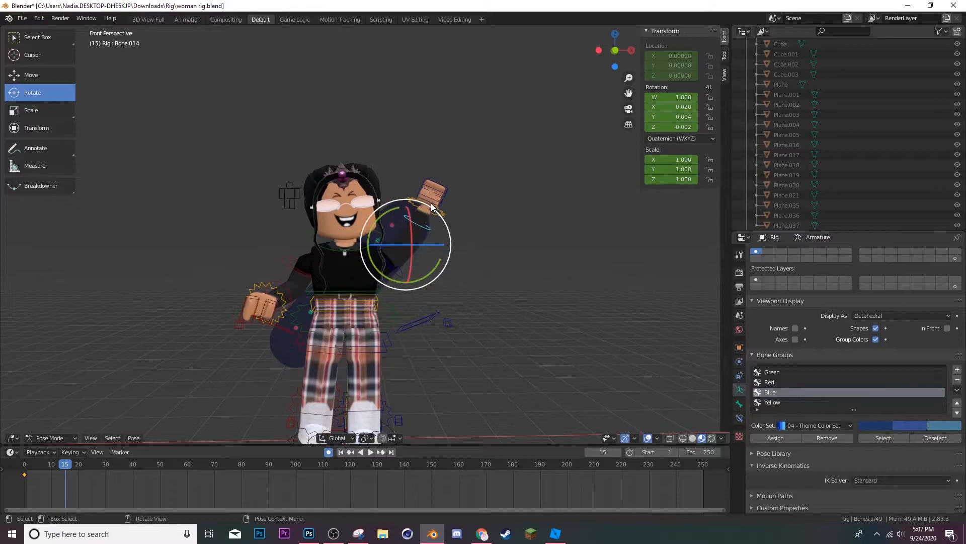
pyautogui.moveTo(370, 272); pyautogui.dragTo(371, 321)
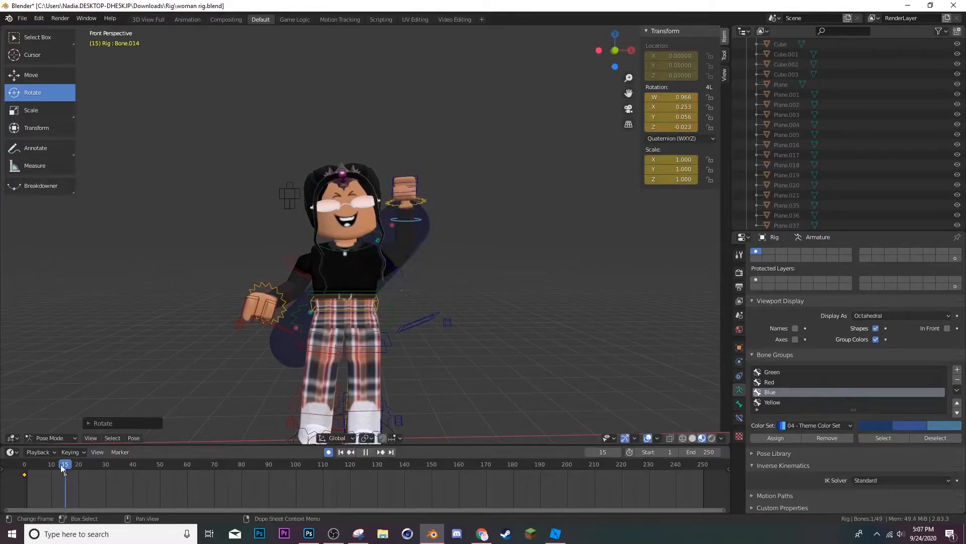
# Play the wave from frame 0, and key the raised forearm rotated back outward at frame 27.
pyautogui.moveTo(63, 464); pyautogui.dragTo(24, 464)
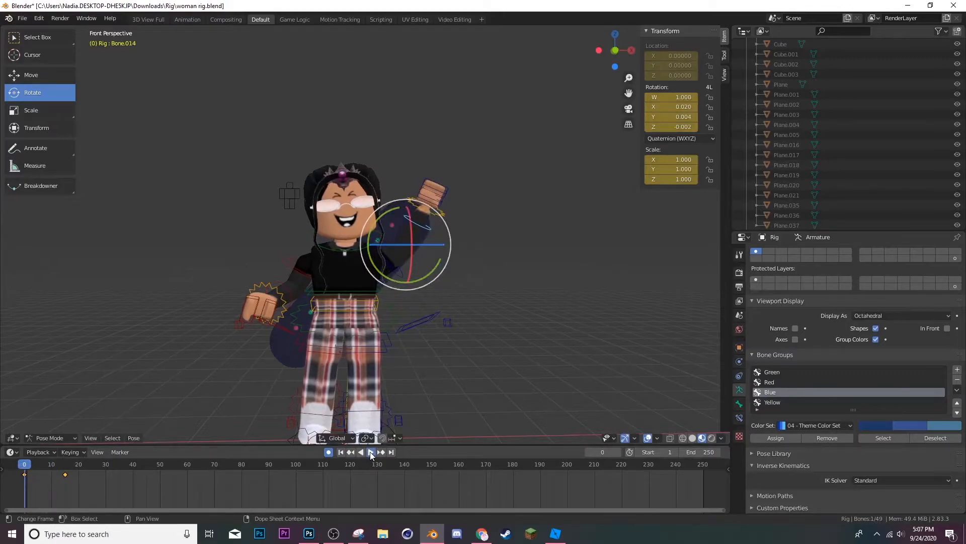
pyautogui.click(370, 452)
pyautogui.press('space')
pyautogui.moveTo(98, 466); pyautogui.dragTo(99, 464)
pyautogui.moveTo(433, 210); pyautogui.dragTo(443, 204)
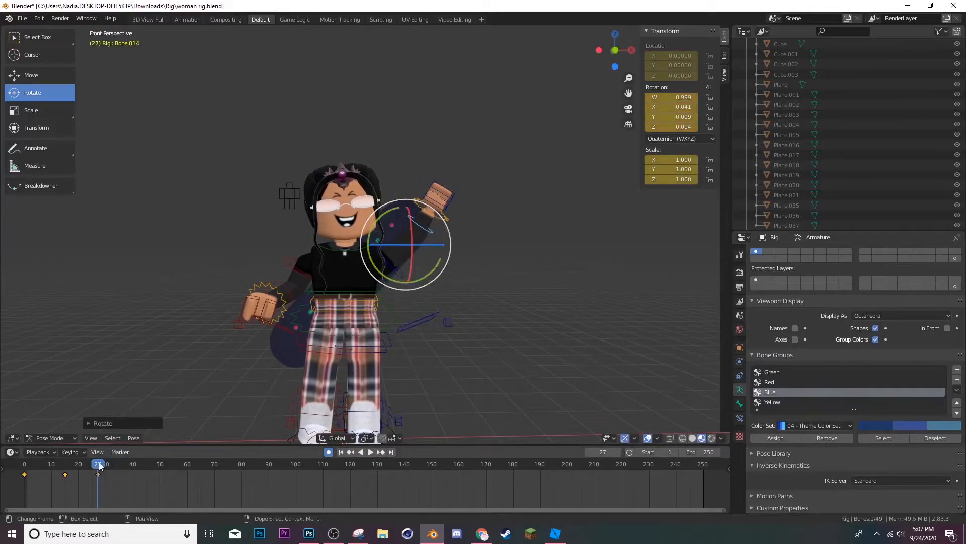
# Continue the wave by keying the raised forearm rotated inward at frame 42 and outward at frame 56.
pyautogui.press('space')
pyautogui.moveTo(131, 467); pyautogui.dragTo(137, 468)
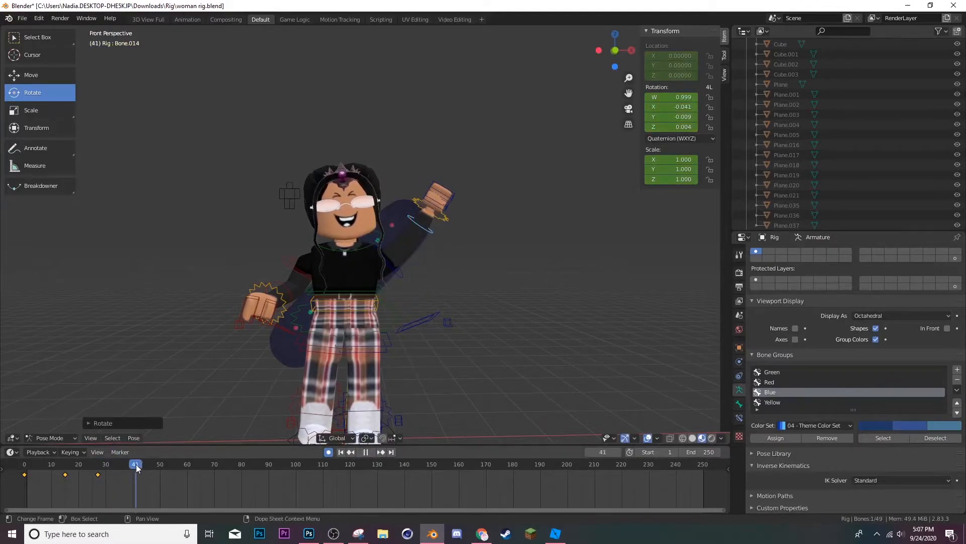
pyautogui.press('space')
pyautogui.moveTo(430, 203); pyautogui.dragTo(403, 196)
pyautogui.moveTo(138, 465); pyautogui.dragTo(176, 462)
pyautogui.moveTo(403, 198); pyautogui.dragTo(428, 189)
# Play the whole waving animation from the start, stop it and return to frame 0.
pyautogui.click(24, 464)
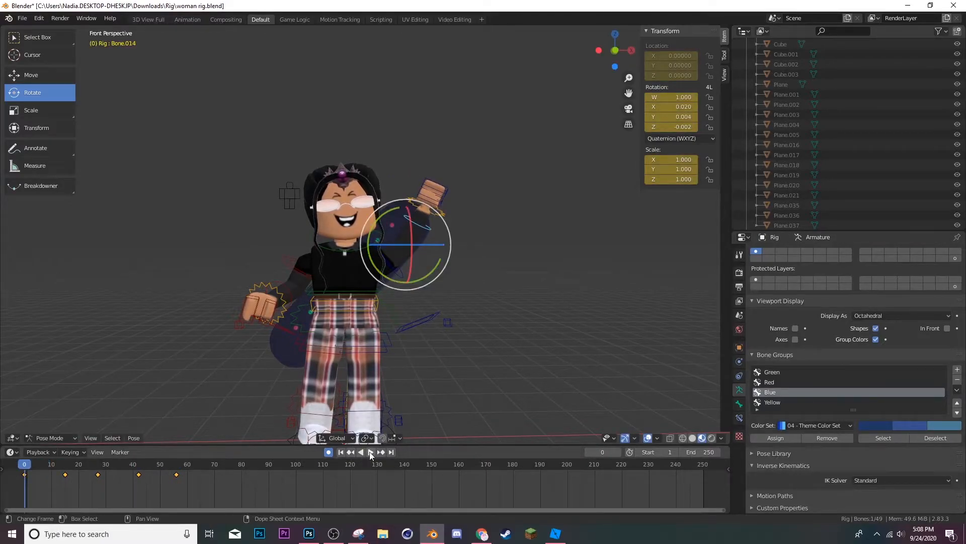
pyautogui.click(370, 452)
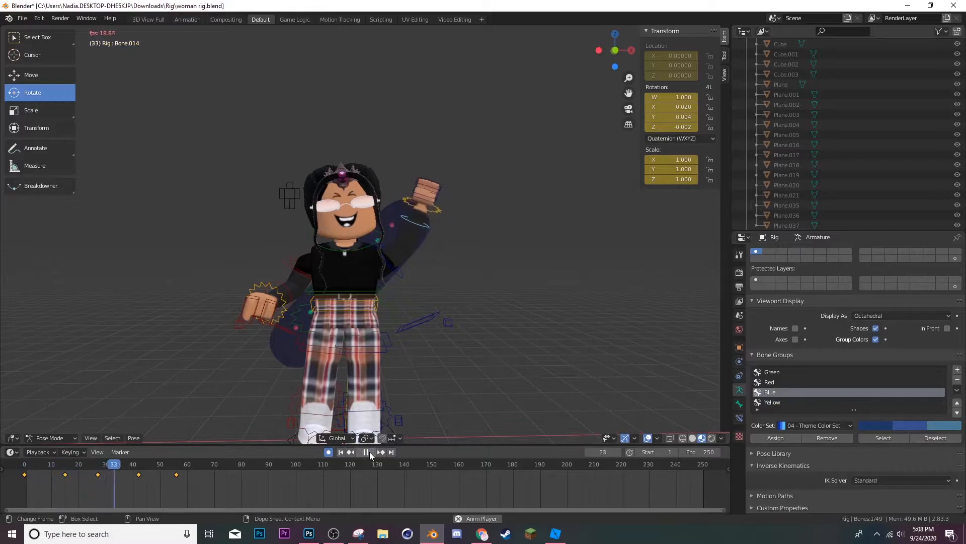
pyautogui.click(368, 451)
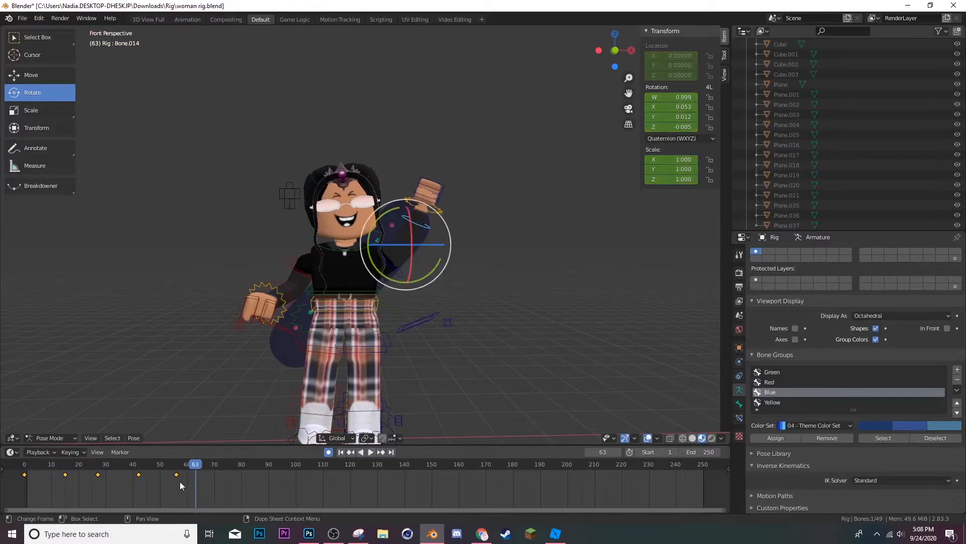
pyautogui.moveTo(194, 462); pyautogui.dragTo(24, 464)
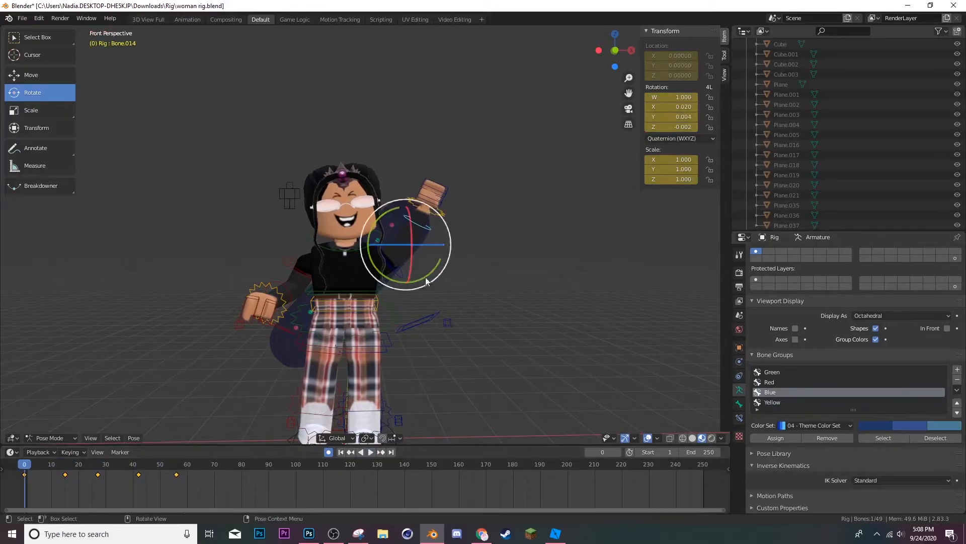
# In Object Mode, tilt the dolqhinix accessories a little further sideways to key their rotation at frame 0.
pyautogui.click(530, 292)
pyautogui.hotkey('ctrl', 'Tab')
pyautogui.click(340, 194)
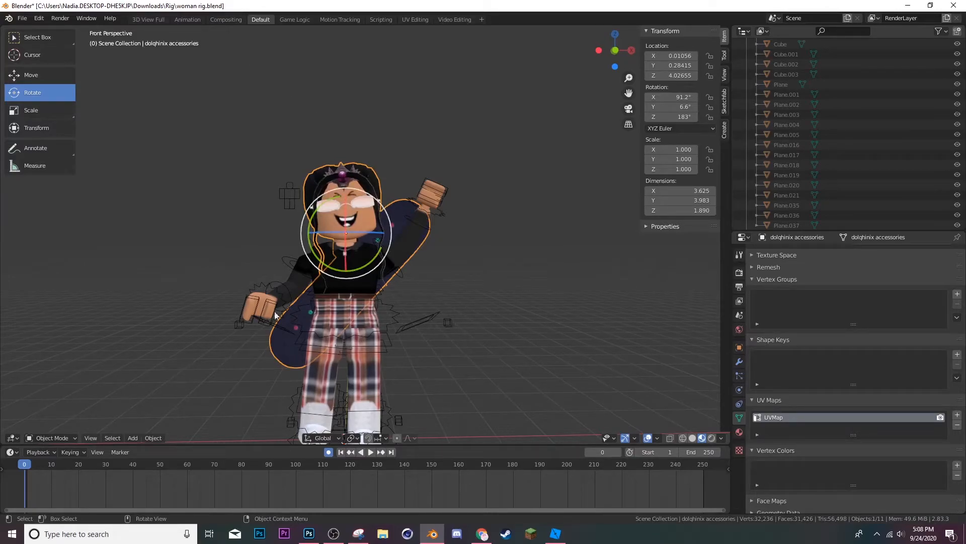
pyautogui.moveTo(374, 198); pyautogui.dragTo(372, 197)
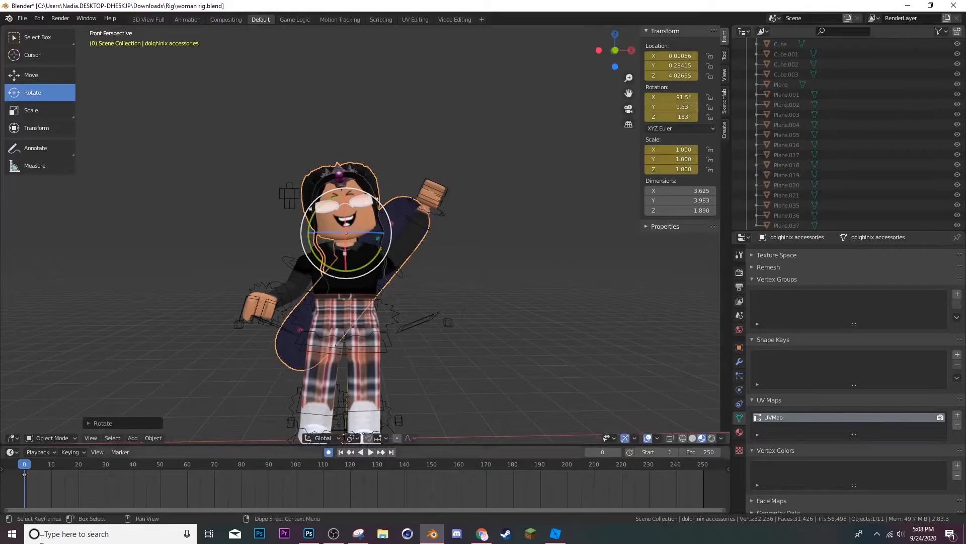
# Rotate the accessories to new angles at about frames 13, 27 and 42 to animate the head's movement, and deselect them.
pyautogui.moveTo(28, 466); pyautogui.dragTo(41, 468)
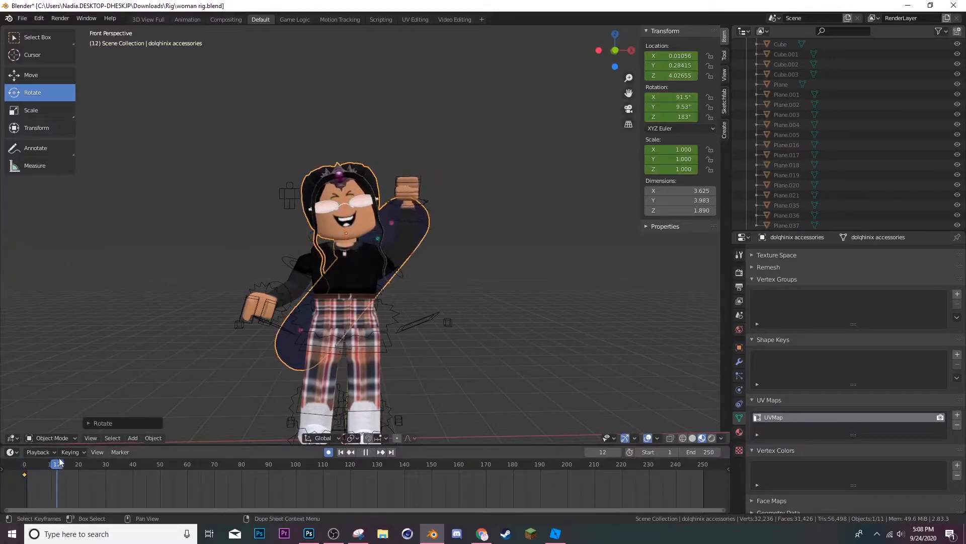
pyautogui.press('space')
pyautogui.moveTo(370, 226); pyautogui.dragTo(390, 221)
pyautogui.moveTo(59, 468); pyautogui.dragTo(97, 468)
pyautogui.moveTo(325, 267); pyautogui.dragTo(338, 291)
pyautogui.moveTo(98, 464); pyautogui.dragTo(138, 463)
pyautogui.moveTo(338, 200); pyautogui.dragTo(375, 211)
pyautogui.click(505, 274)
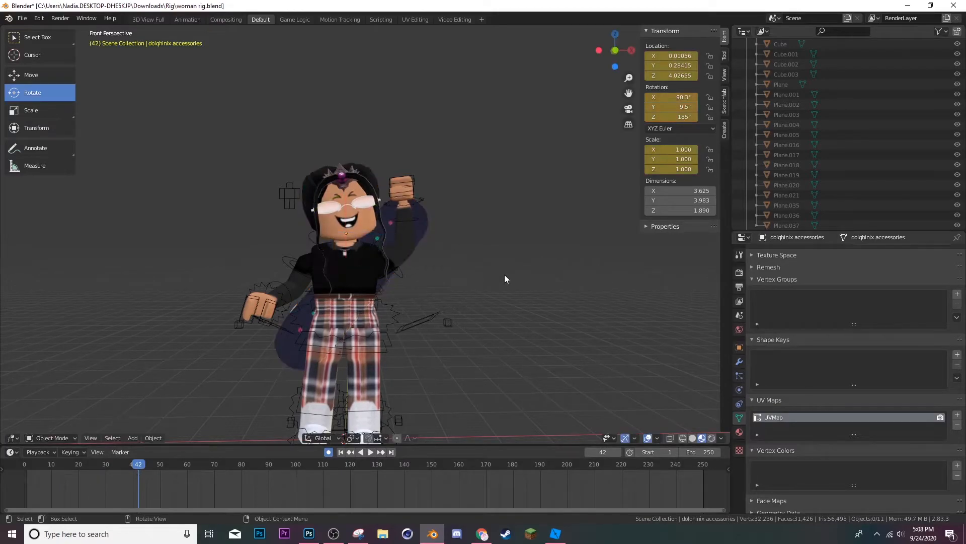
# Rotate the character's right upper arm bone slightly in Pose Mode to key its starting pose at frame 0.
pyautogui.click(291, 261)
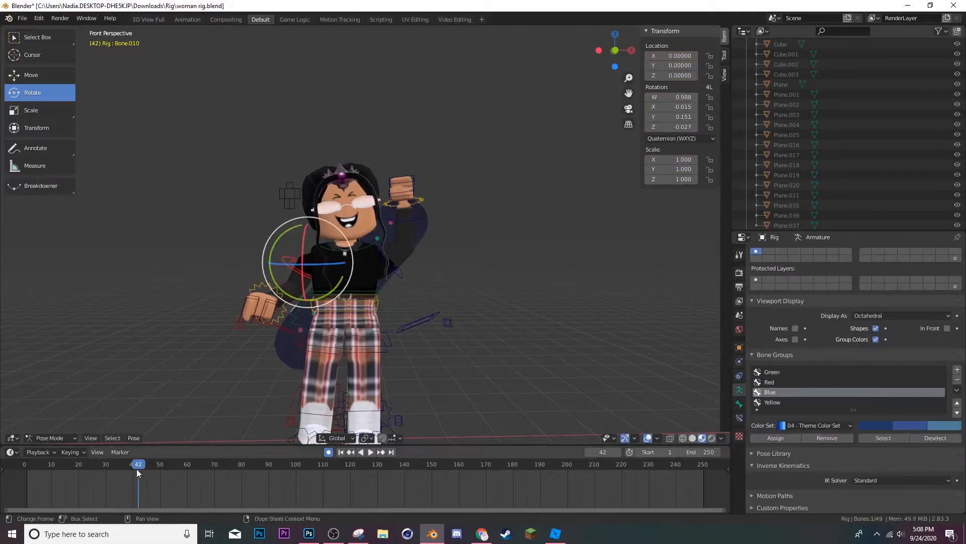
pyautogui.moveTo(140, 465); pyautogui.dragTo(16, 464)
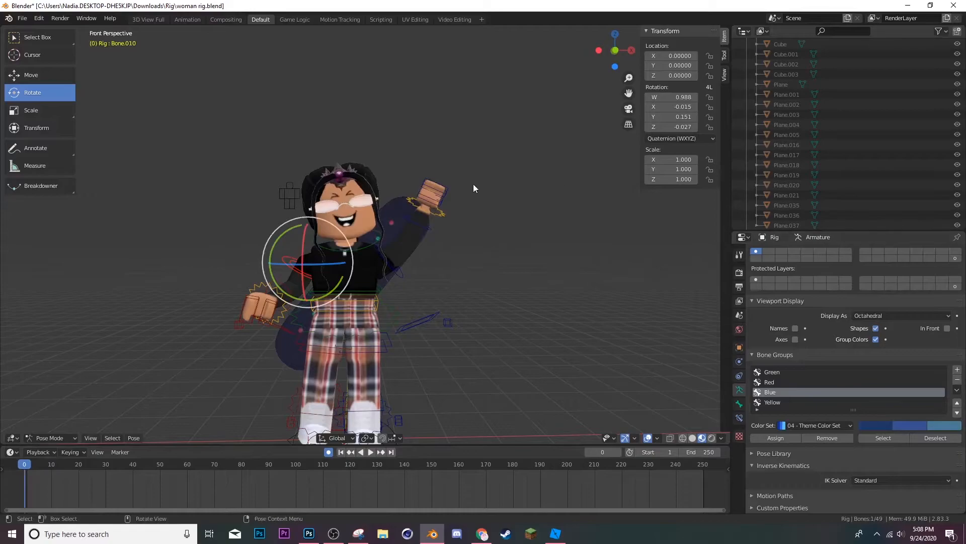
pyautogui.moveTo(318, 250); pyautogui.dragTo(324, 249)
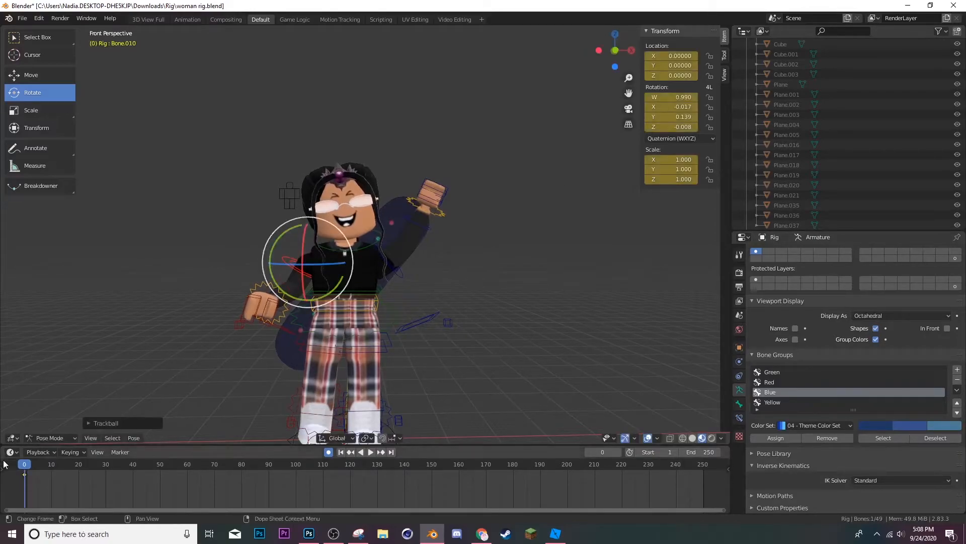
# Rotate the character's right upper arm bone at frame 17 to key the arm swung down toward the hip.
pyautogui.press('space')
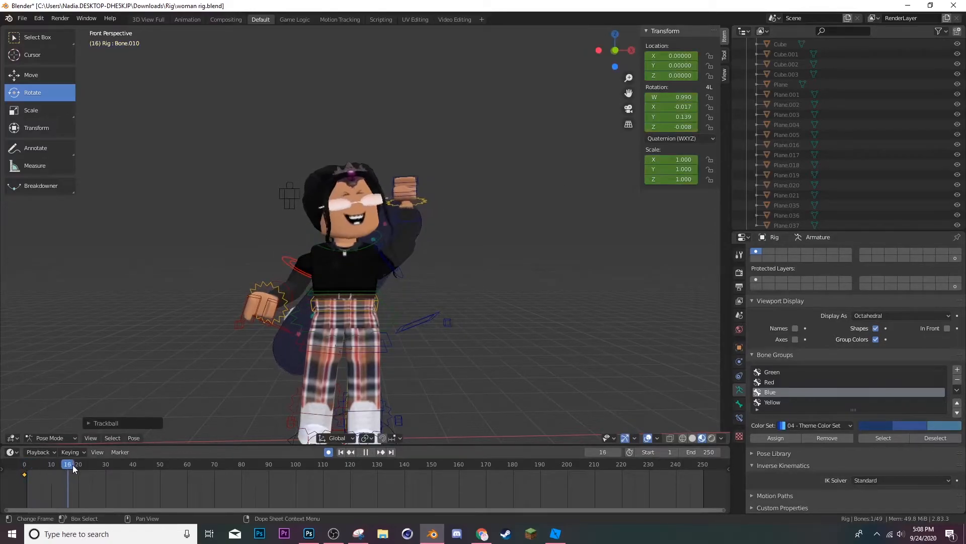
pyautogui.press('space')
pyautogui.click(71, 466)
pyautogui.moveTo(291, 243); pyautogui.dragTo(315, 301)
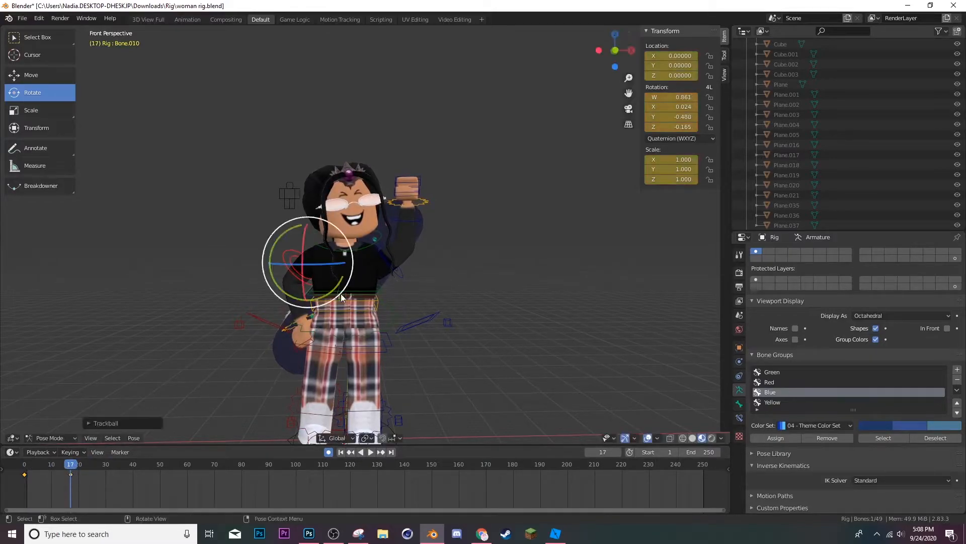
# Rotate the right upper arm bone further at frame 17 so the hand rests on the hip, and play the animation from frame 0.
pyautogui.moveTo(289, 252); pyautogui.dragTo(346, 297)
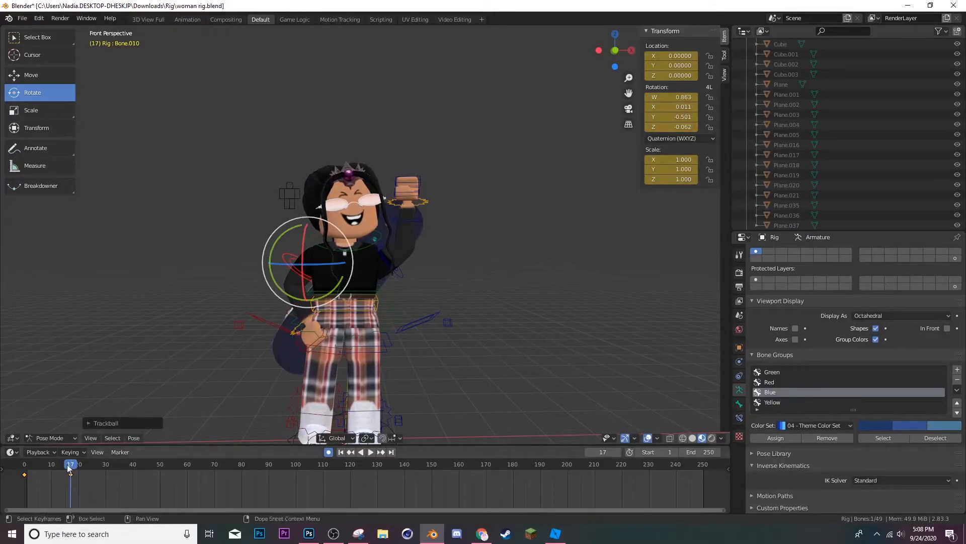
pyautogui.moveTo(70, 468); pyautogui.dragTo(24, 469)
pyautogui.click(371, 452)
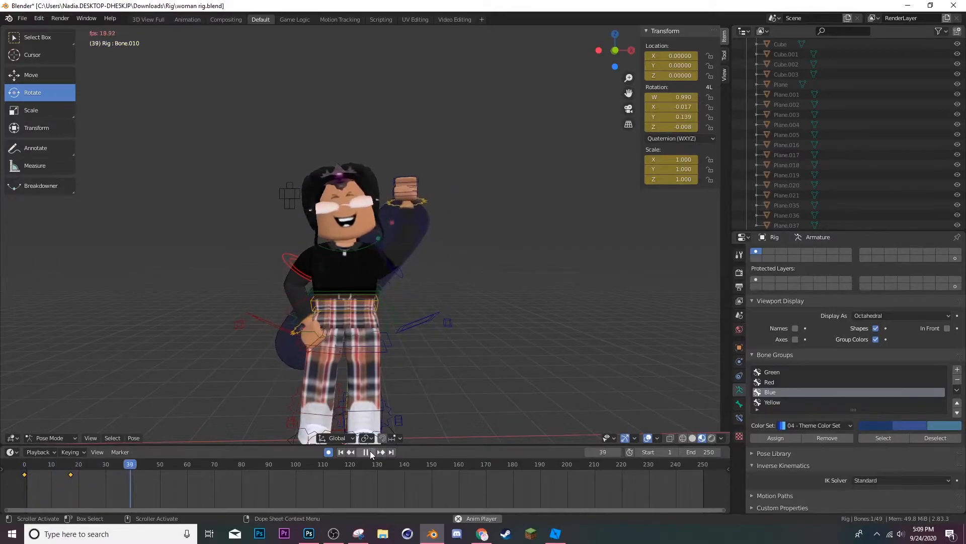
pyautogui.click(366, 452)
pyautogui.moveTo(232, 465); pyautogui.dragTo(257, 464)
pyautogui.press('space')
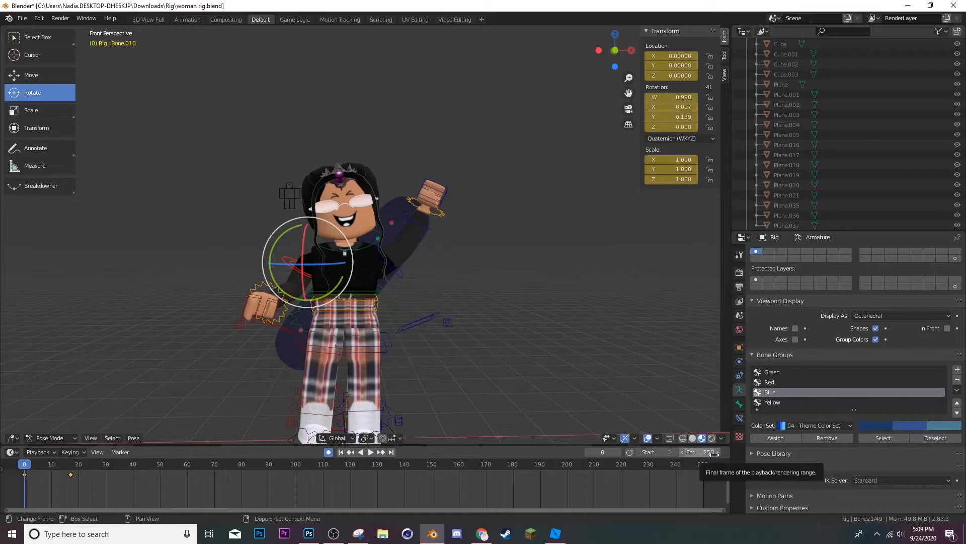
# Leave Pose Mode for Object Mode, add a camera at the world origin and set it as the active scene camera.
pyautogui.hotkey('shift', '`')
pyautogui.press('s')
pyautogui.click(359, 197)
pyautogui.hotkey('alt', 'a')
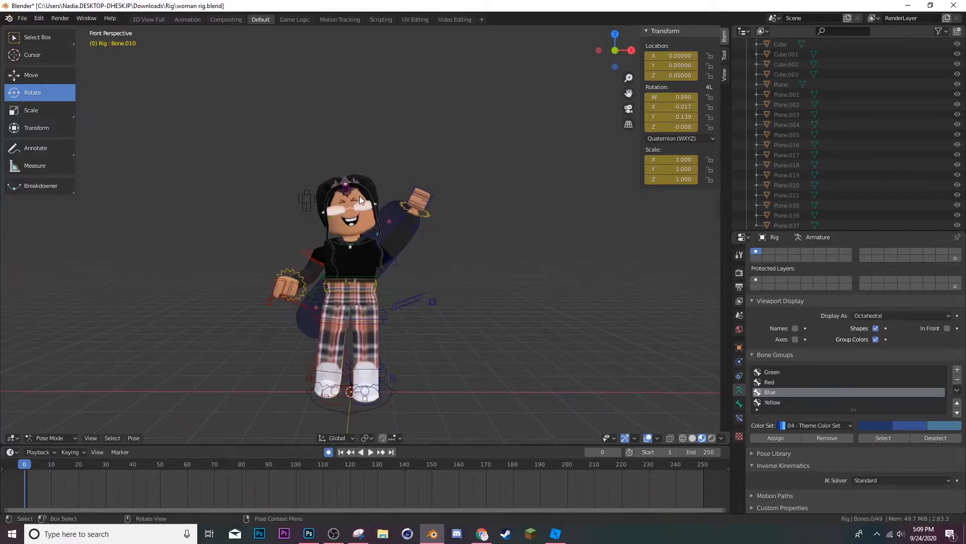
pyautogui.click(360, 196)
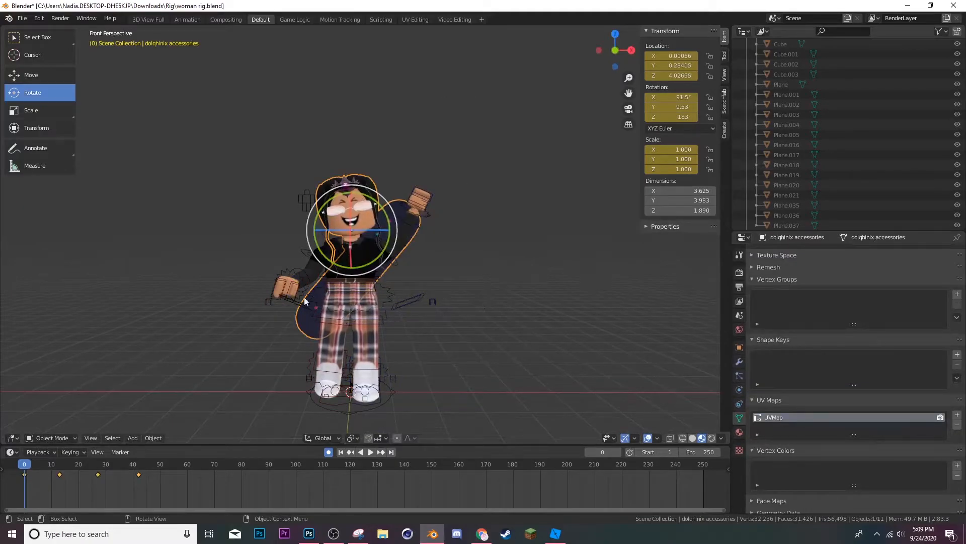
pyautogui.hotkey('shift', 'a')
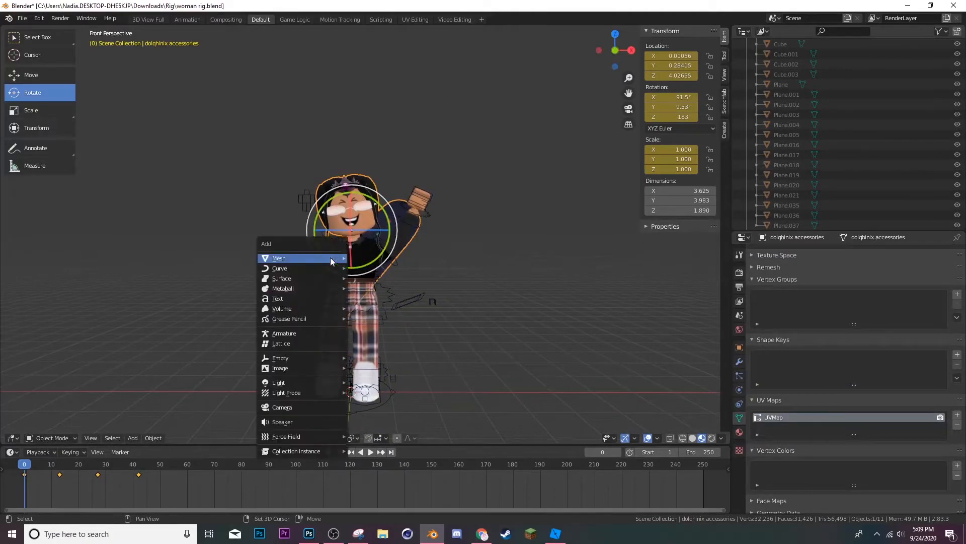
pyautogui.click(283, 406)
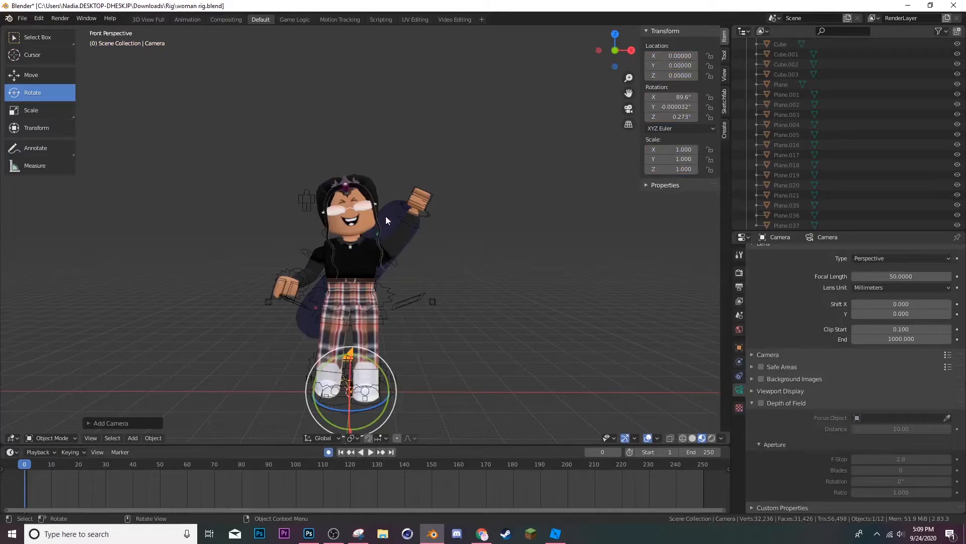
pyautogui.click(91, 438)
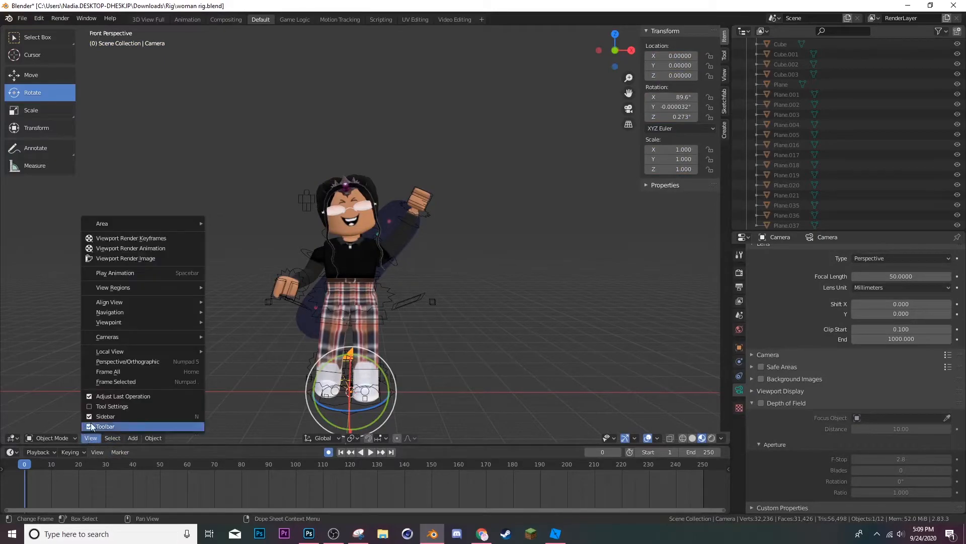
pyautogui.moveTo(116, 335)
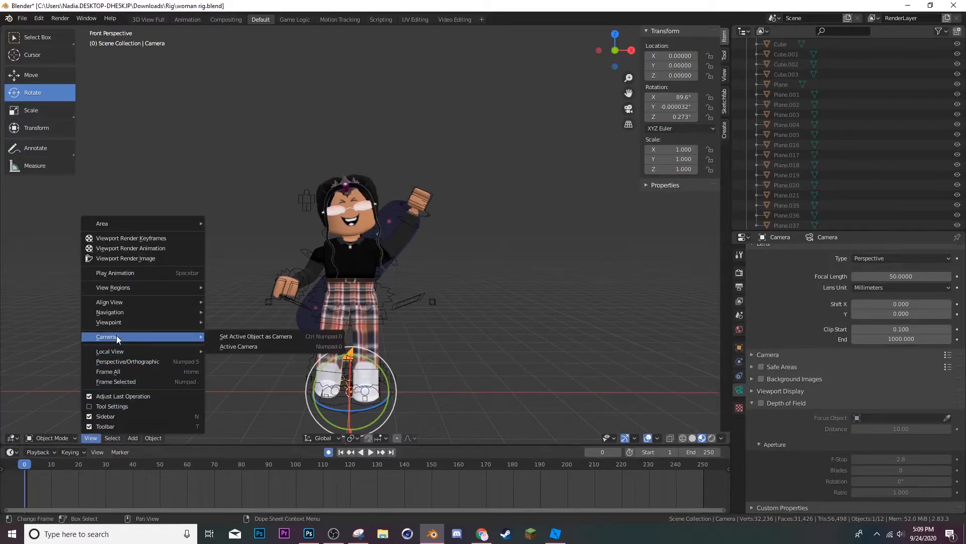
pyautogui.click(223, 337)
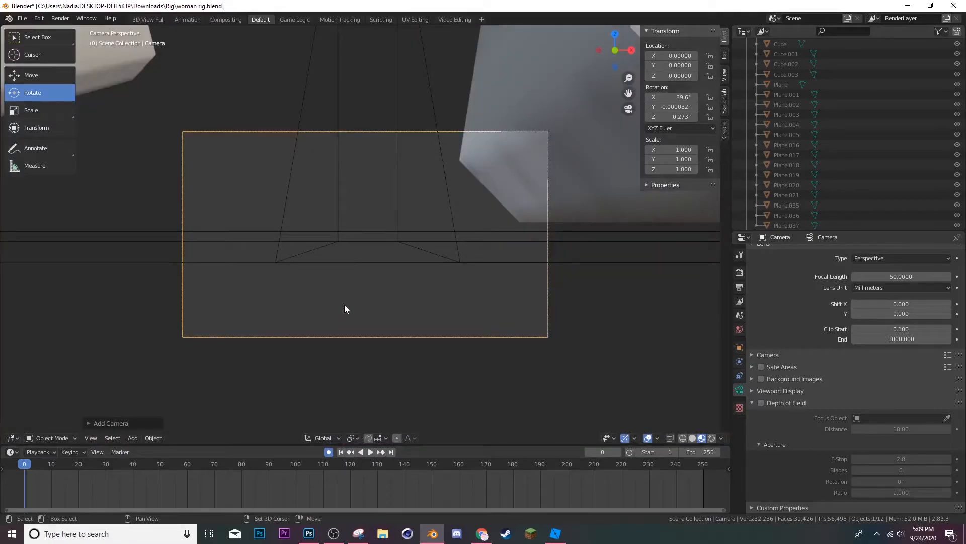
# Fly the camera back in front of the character and turn it away to about 40° around Z at frame 0.
pyautogui.hotkey('shift', '`')
pyautogui.press('s')
pyautogui.press('e')
pyautogui.press('s')
pyautogui.press('w')
pyautogui.press('s')
pyautogui.press('q')
pyautogui.press('w')
pyautogui.press('e')
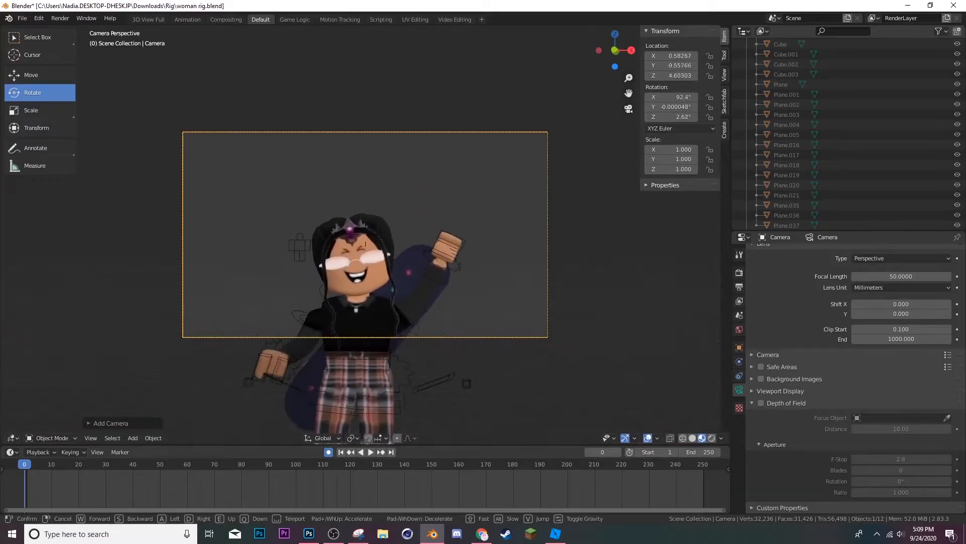
pyautogui.press('s')
pyautogui.press('q')
pyautogui.press('w')
pyautogui.press('e')
pyautogui.press('s')
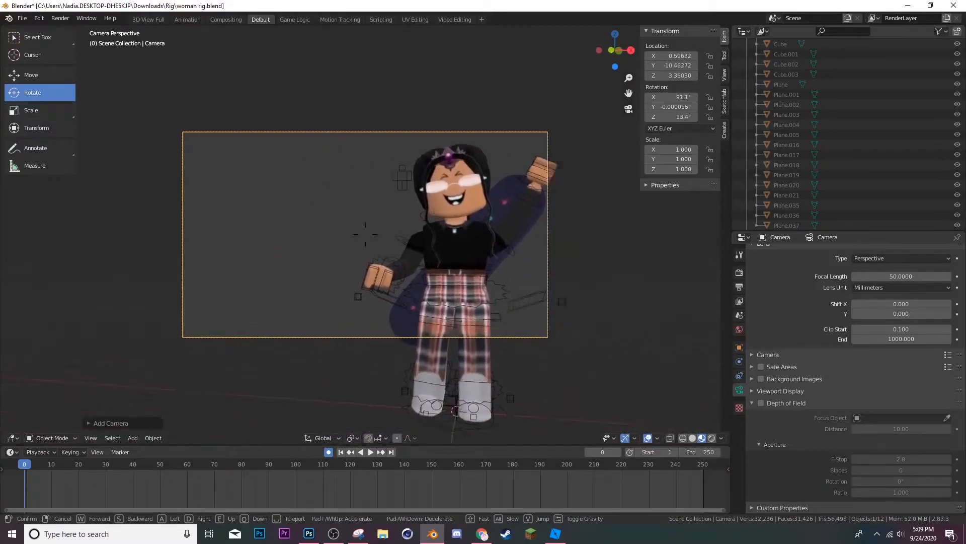
pyautogui.press('d')
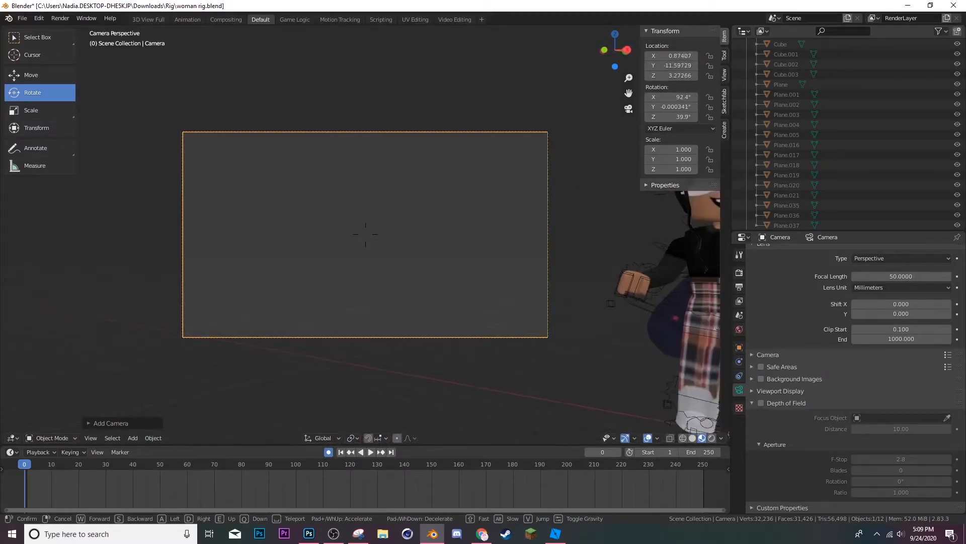
pyautogui.click(366, 234)
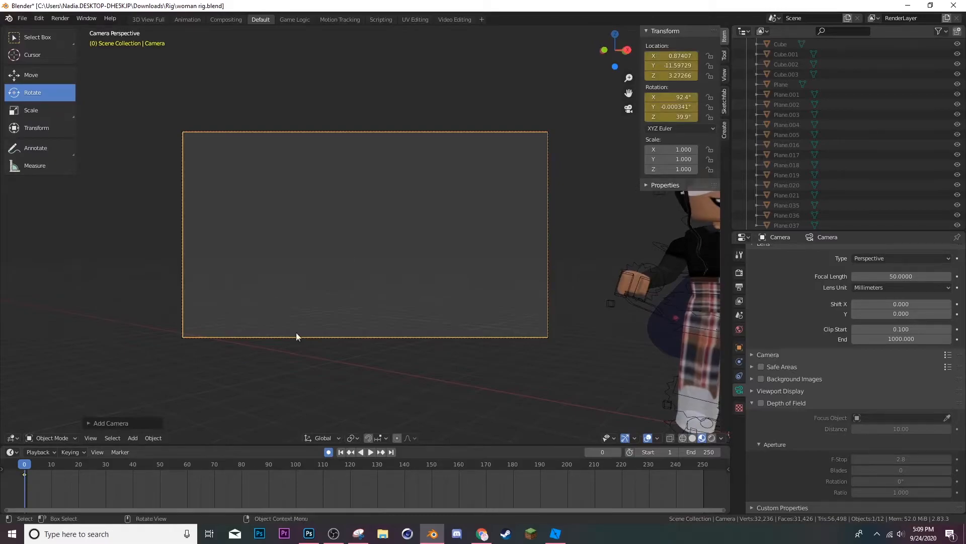
# Fly the camera closer to the character and turn it away to about 60° around Z at frame 0.
pyautogui.hotkey('shift', '`')
pyautogui.press('w')
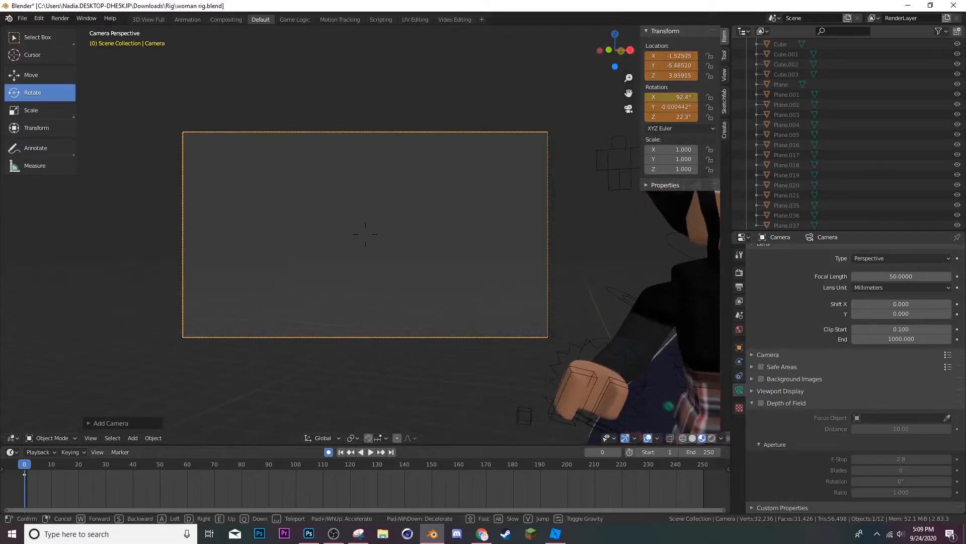
pyautogui.press('s')
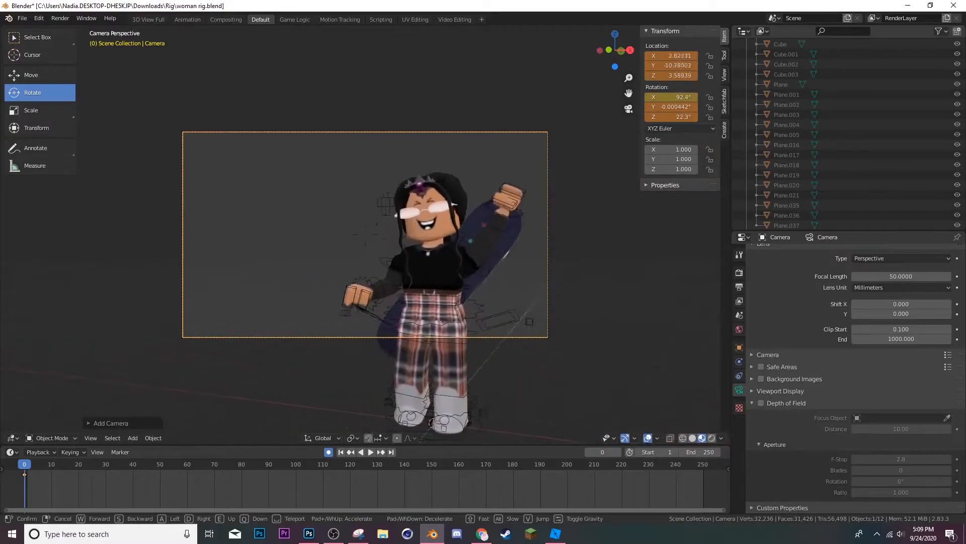
pyautogui.press('d')
pyautogui.press('s')
pyautogui.press('w')
pyautogui.press('a')
pyautogui.press('w')
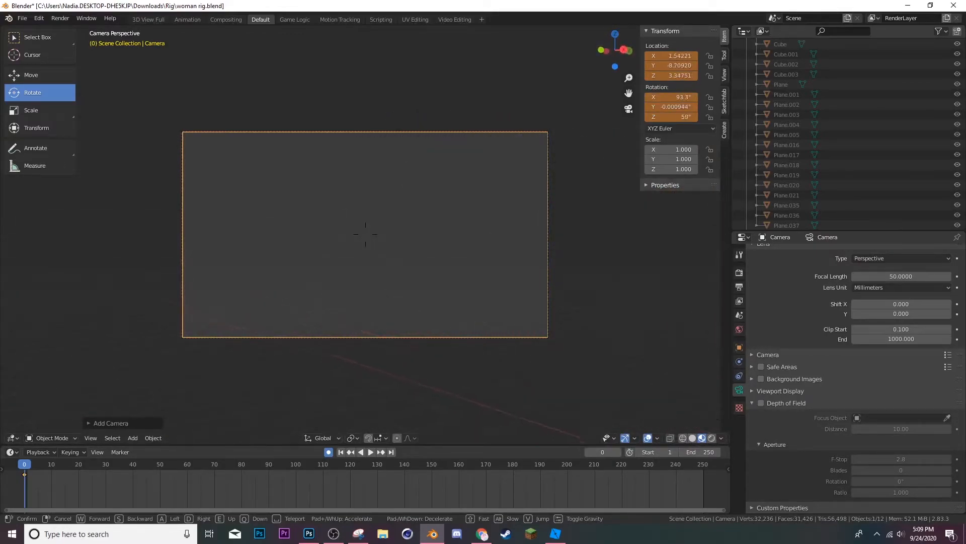
pyautogui.click(351, 257)
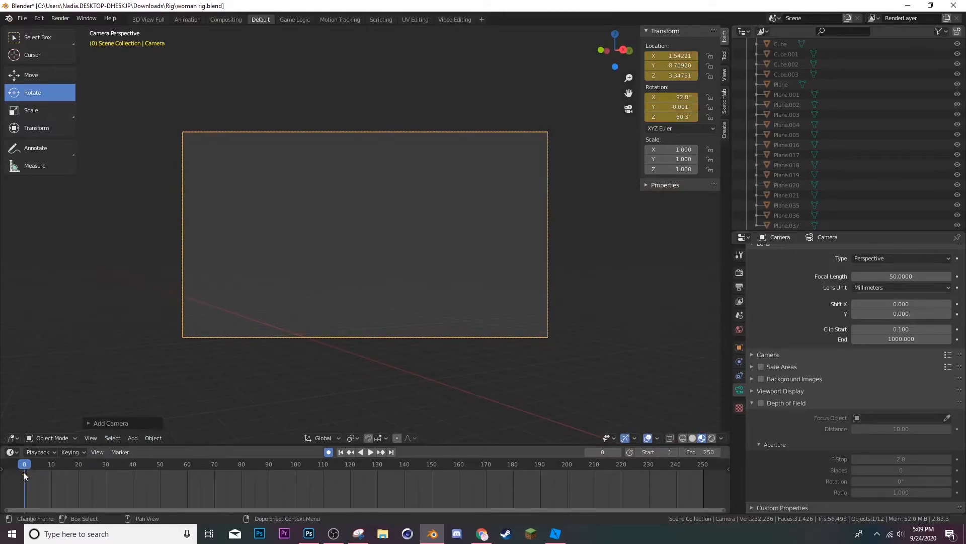
# Try turning the camera toward the character at frame 11, and undo the camera's moves back to its original placement.
pyautogui.click(79, 464)
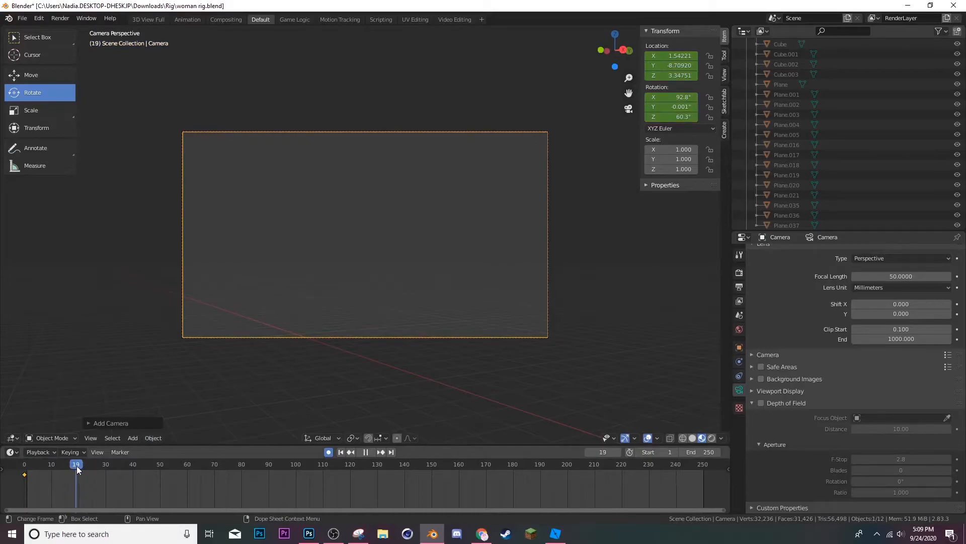
pyautogui.moveTo(76, 466); pyautogui.dragTo(53, 468)
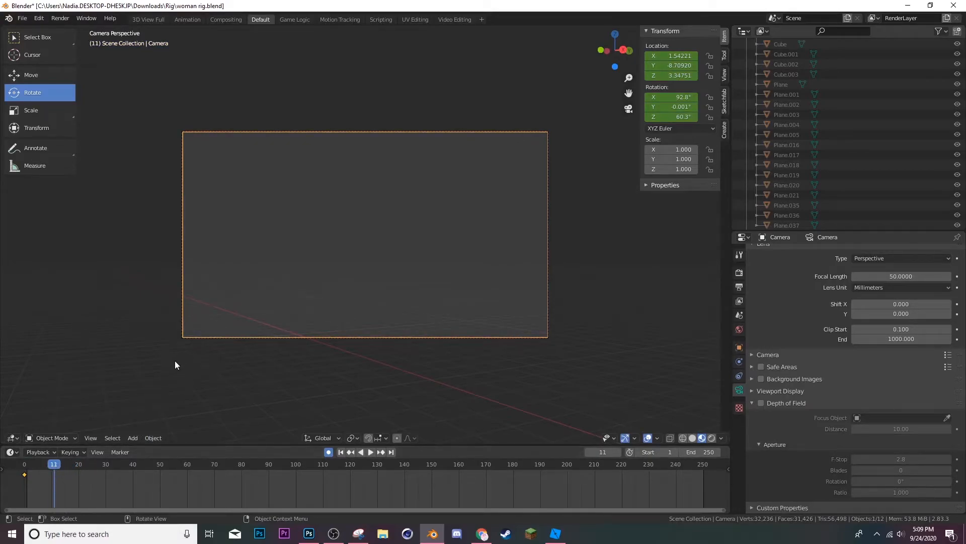
pyautogui.hotkey('shift', '`')
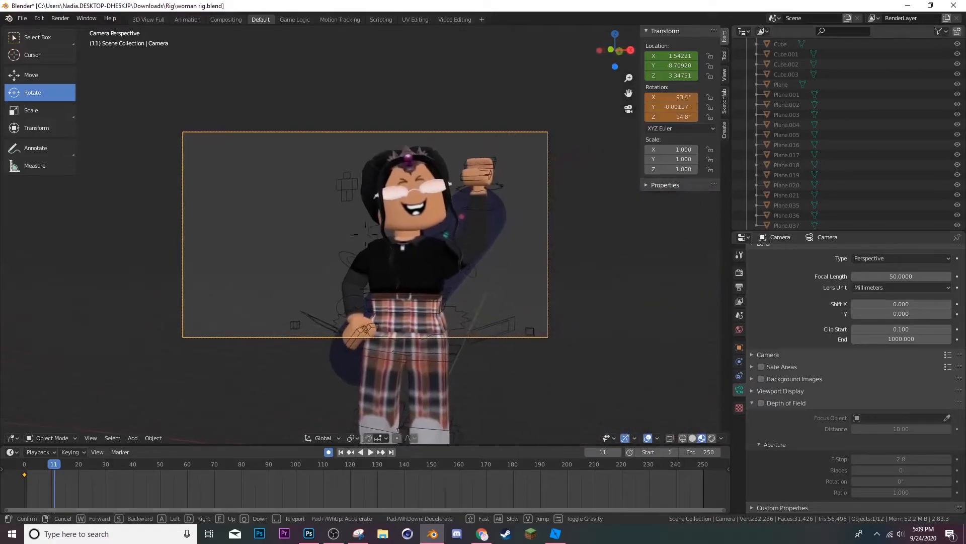
pyautogui.click(365, 238)
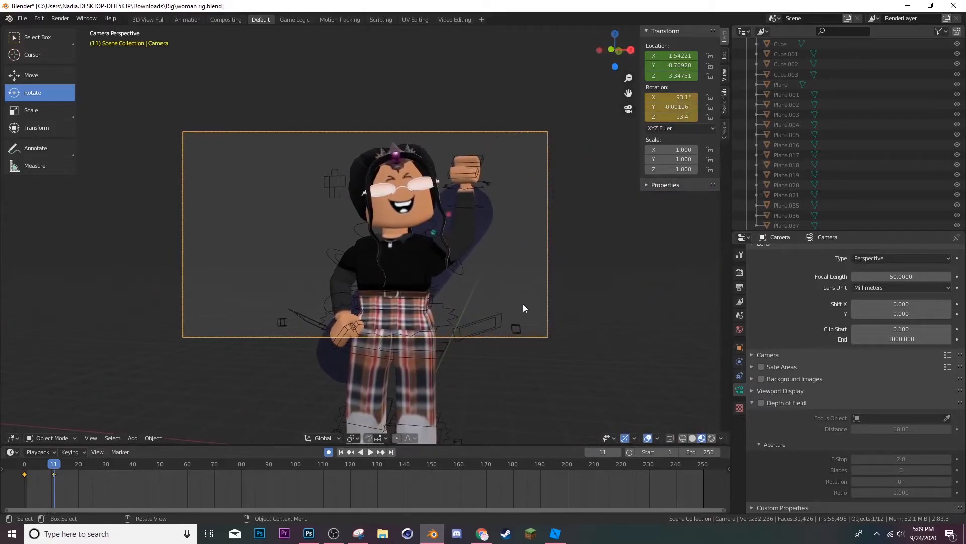
pyautogui.hotkey('ctrl', 'z')
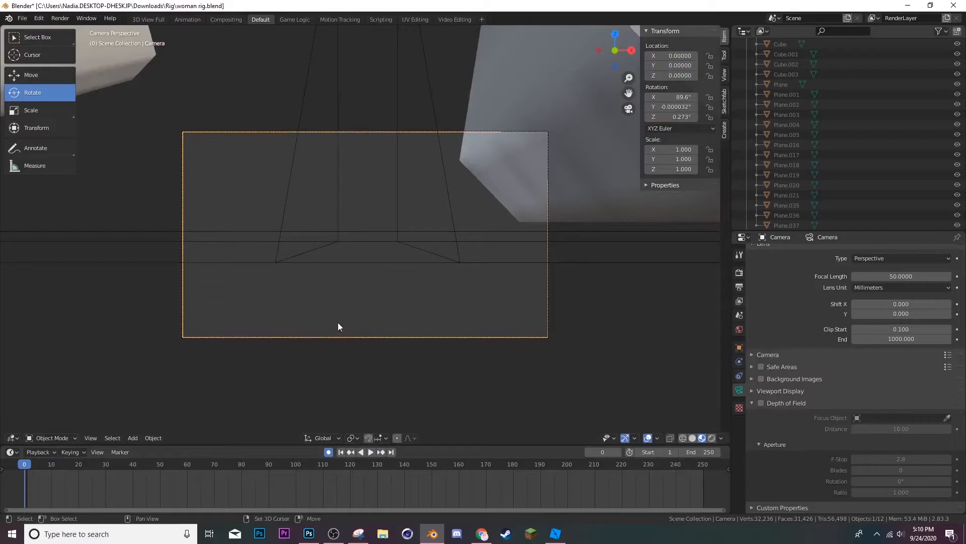
# Fly the camera back to about Y -12.9, Z 3.25 and turn it away to about 41° around Z, keying it at frame 0.
pyautogui.hotkey('shift', '`')
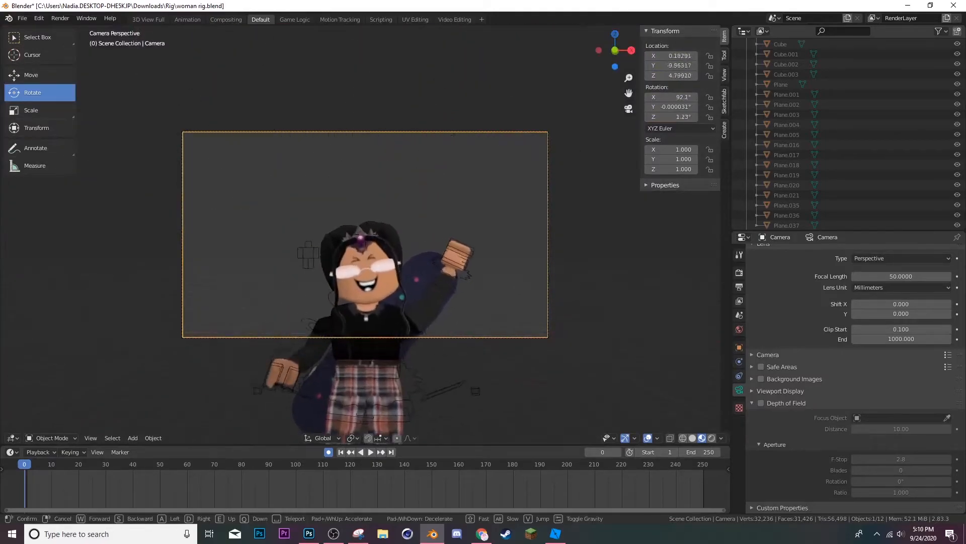
pyautogui.press('s')
pyautogui.press('q')
pyautogui.press('w')
pyautogui.press('s')
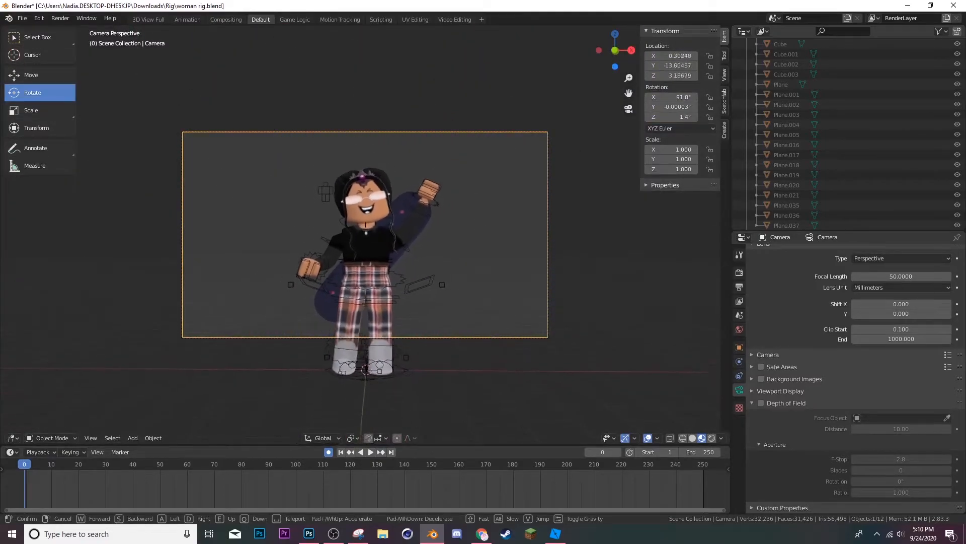
pyautogui.press('d')
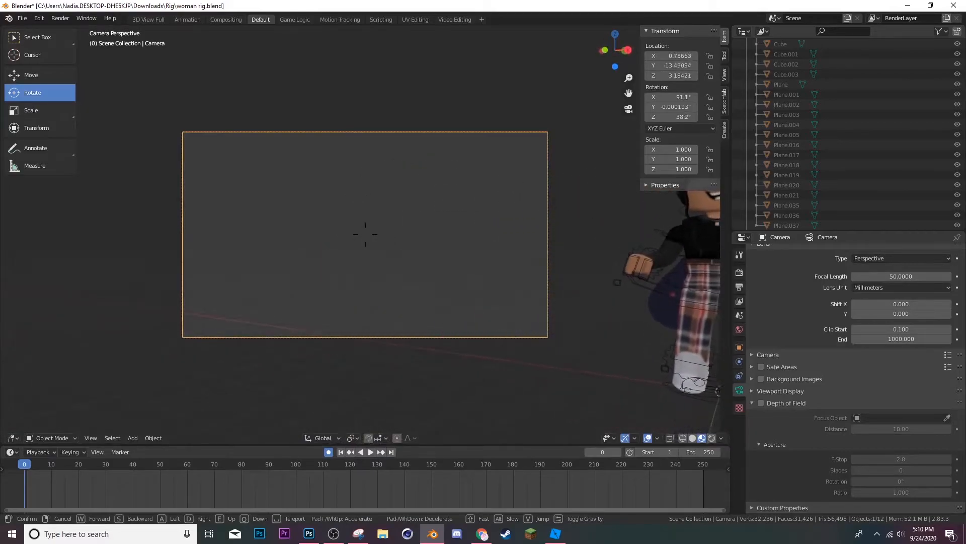
pyautogui.press('s')
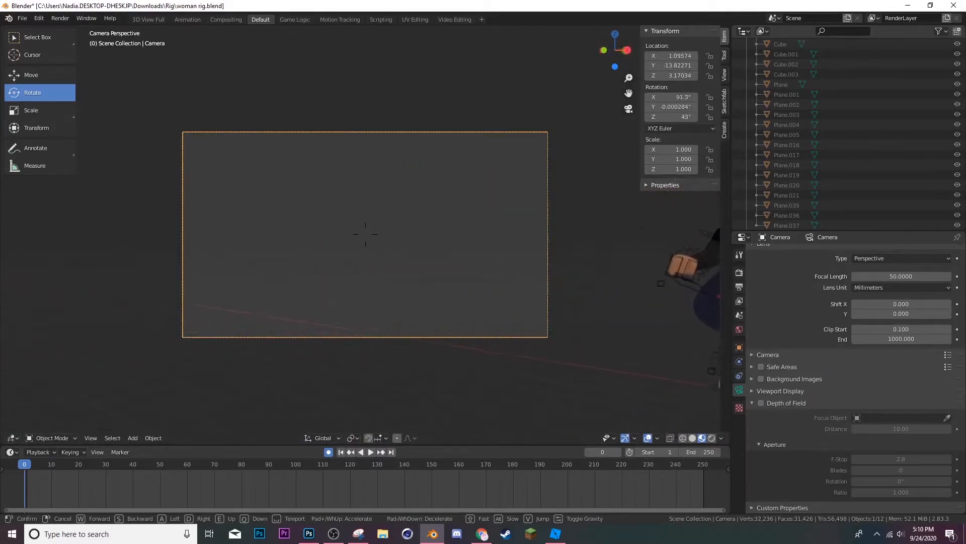
pyautogui.press('a')
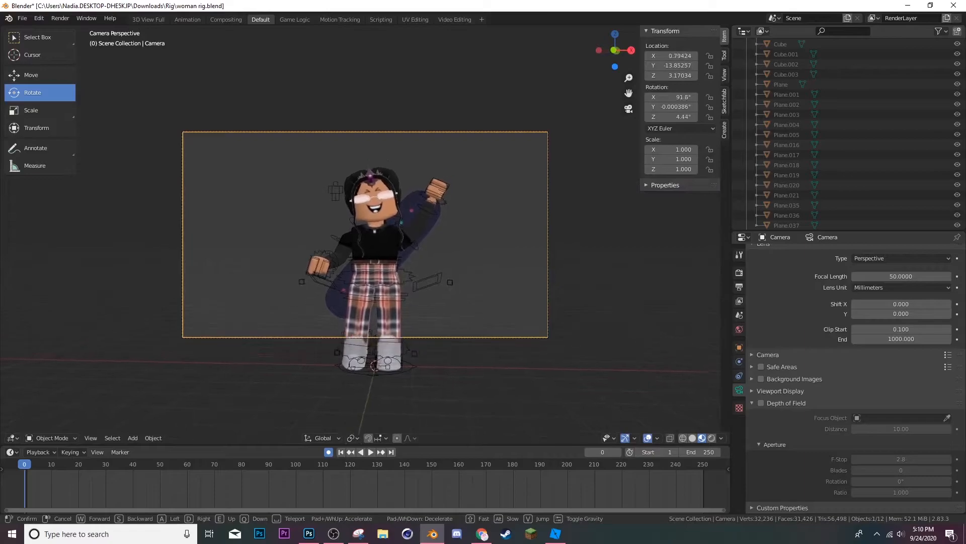
pyautogui.press('w')
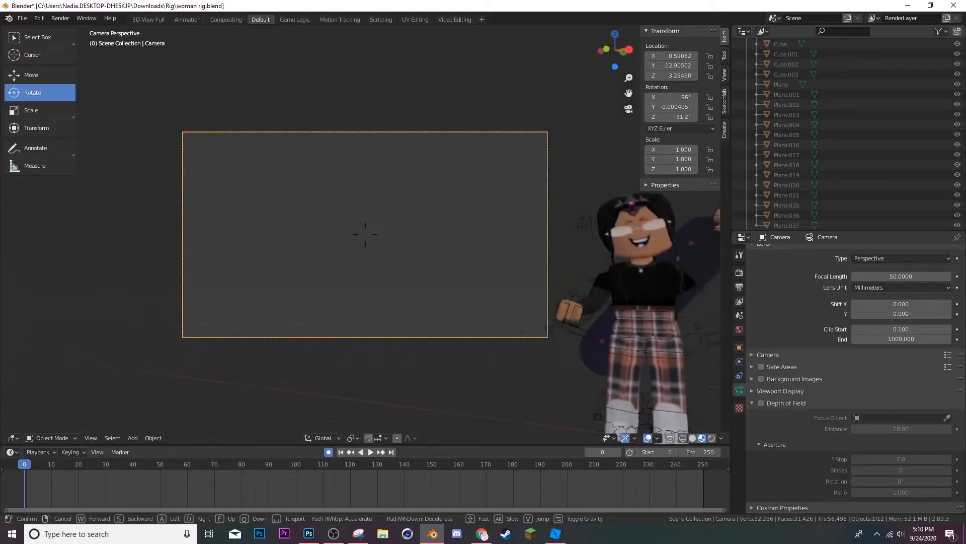
pyautogui.click(1, 489)
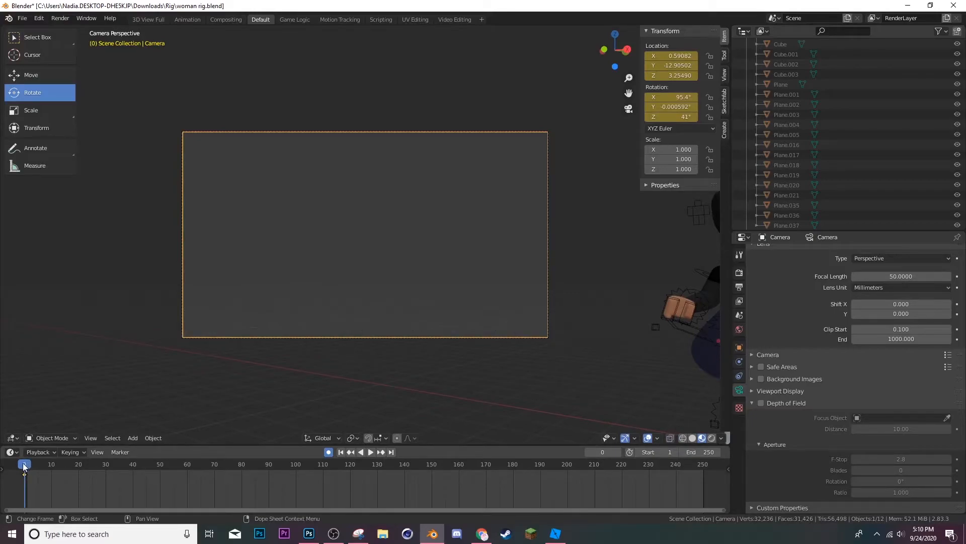
# Turn the camera to face the character at frame 11, about 4° around Z, and play the camera move from frame 0.
pyautogui.press('space')
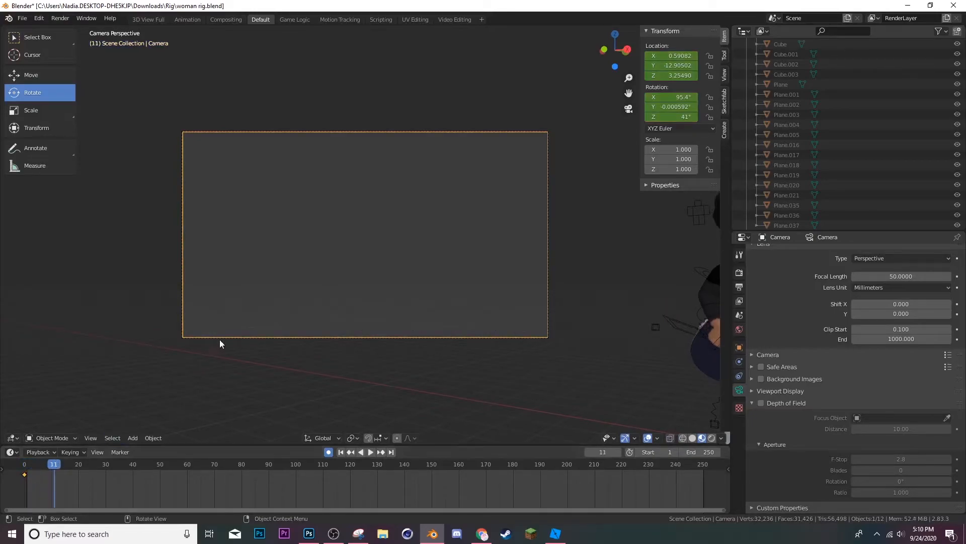
pyautogui.hotkey('shift', '`')
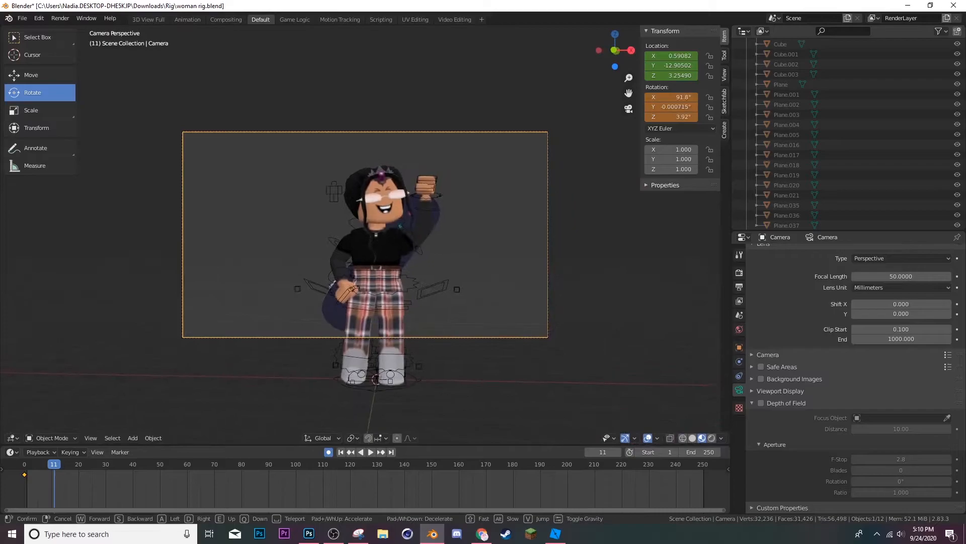
pyautogui.click(366, 234)
pyautogui.moveTo(53, 468); pyautogui.dragTo(23, 469)
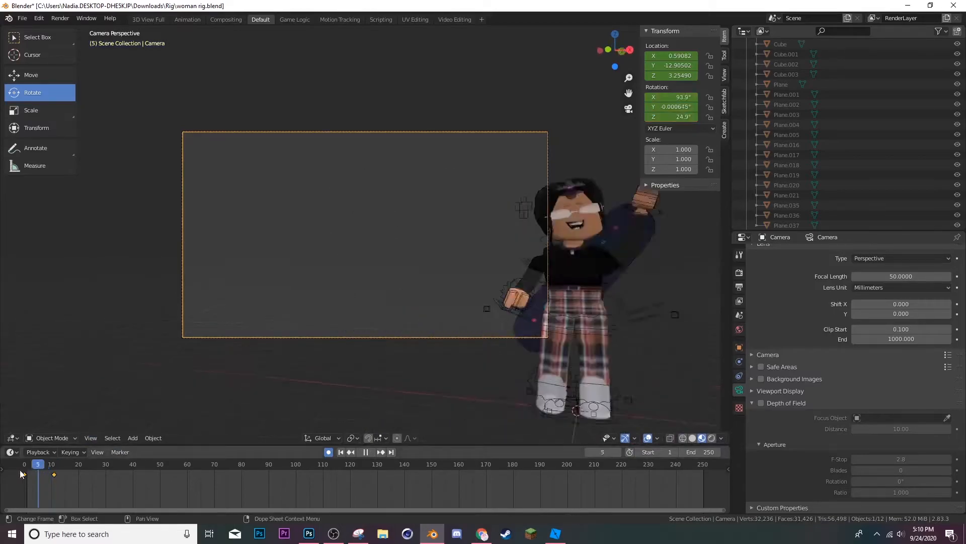
pyautogui.click(372, 452)
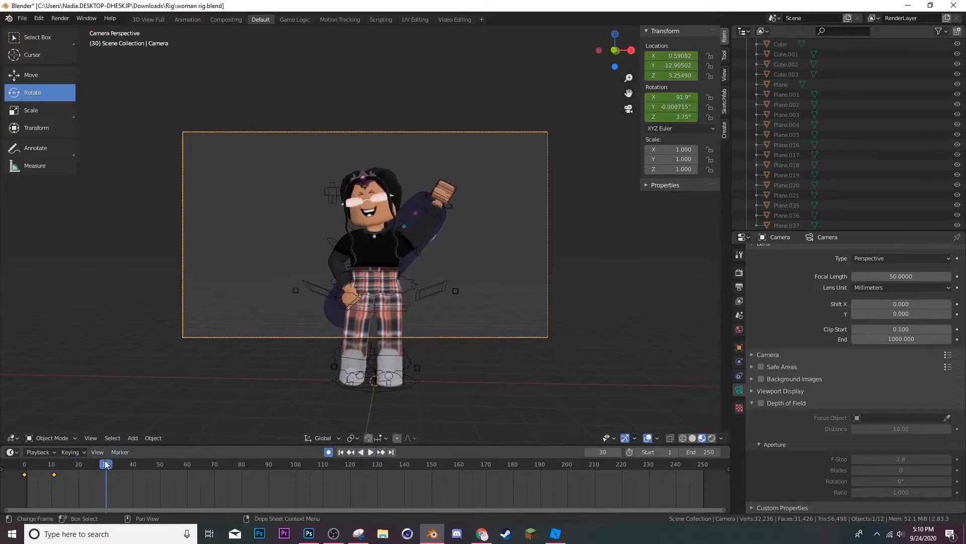
pyautogui.press('space')
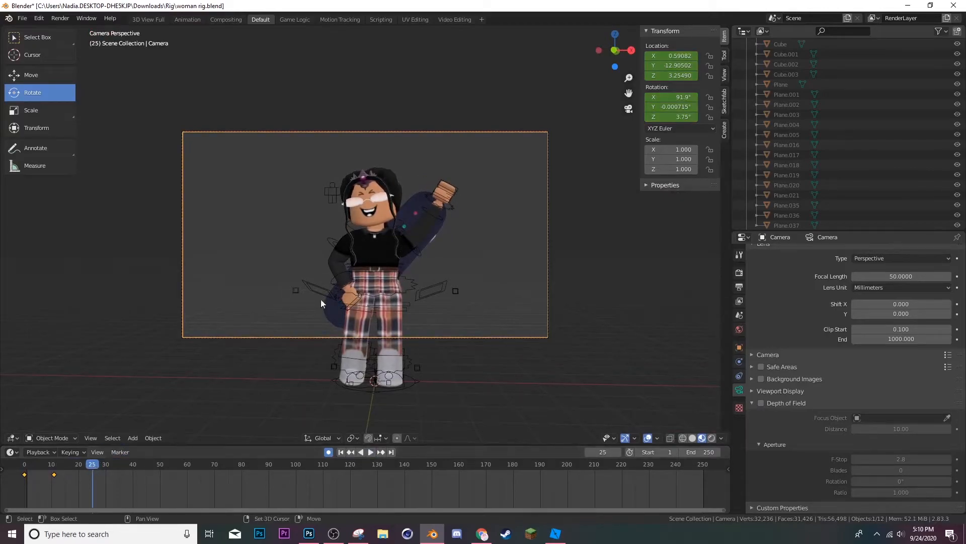
# Fly the camera closer to the character at frame 25, to about Y -10.4, Z 3.35, and play the move from frame 0.
pyautogui.hotkey('shift', '`')
pyautogui.press('w')
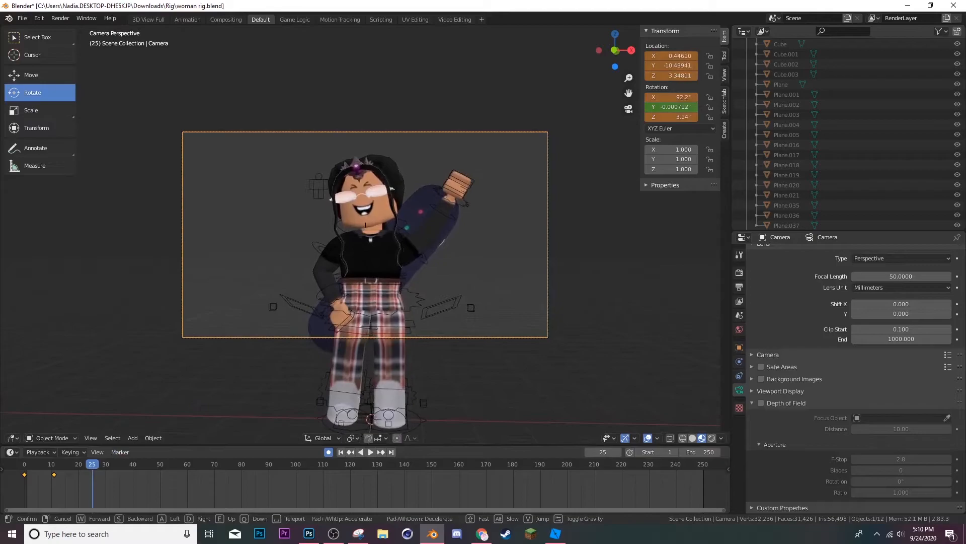
pyautogui.click(365, 234)
pyautogui.moveTo(79, 466); pyautogui.dragTo(24, 465)
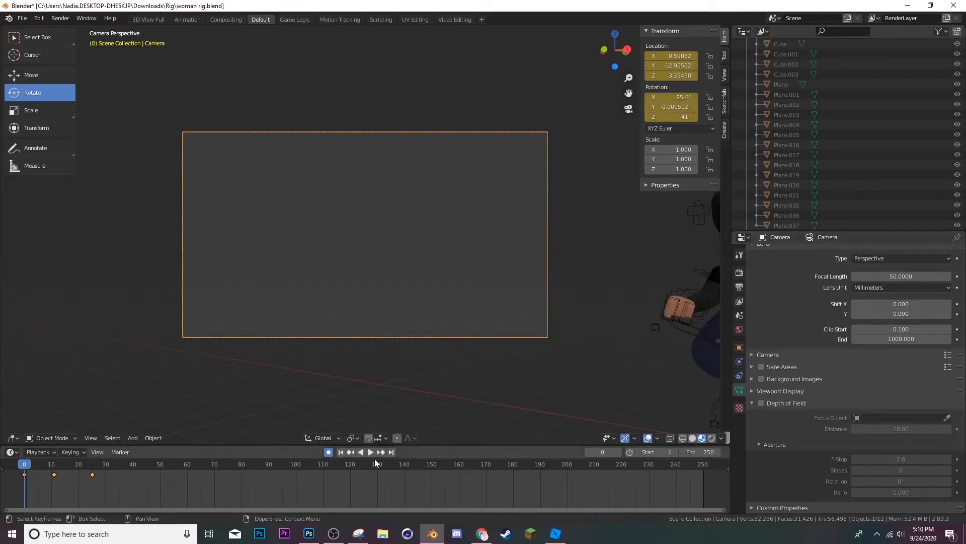
pyautogui.click(372, 455)
pyautogui.click(372, 455)
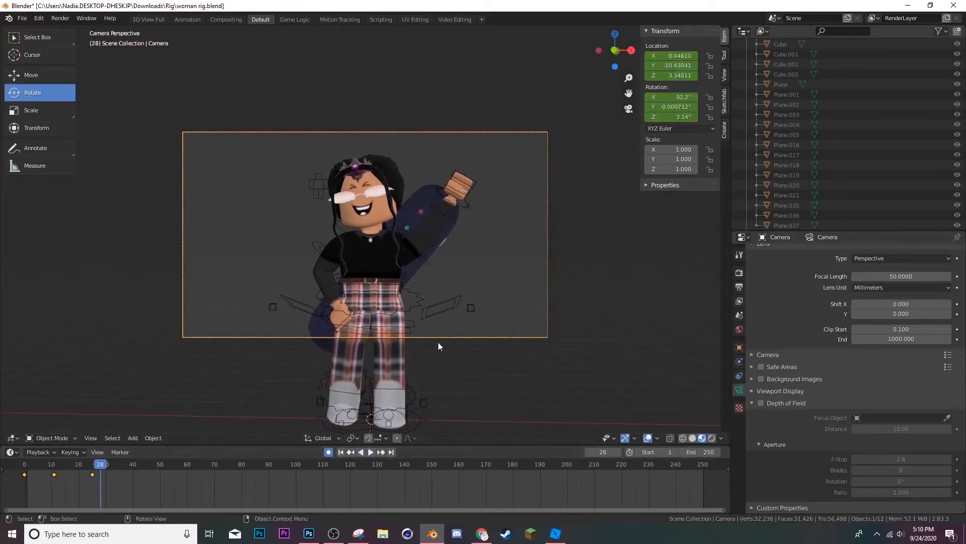
pyautogui.click(369, 452)
pyautogui.click(370, 453)
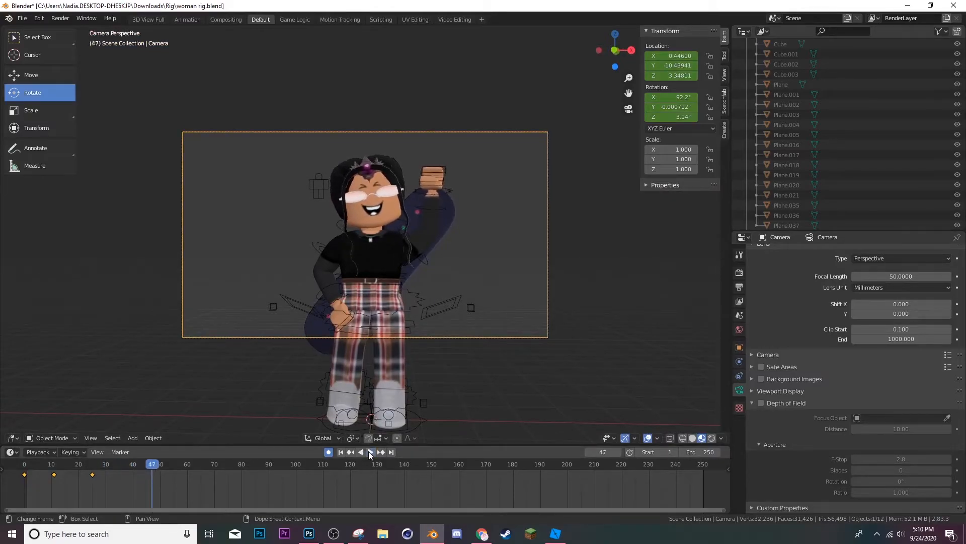
pyautogui.click(370, 452)
# Turn the character's head and accessories to about 212° around Z at frame 45, and play the animation from frame 0.
pyautogui.click(146, 467)
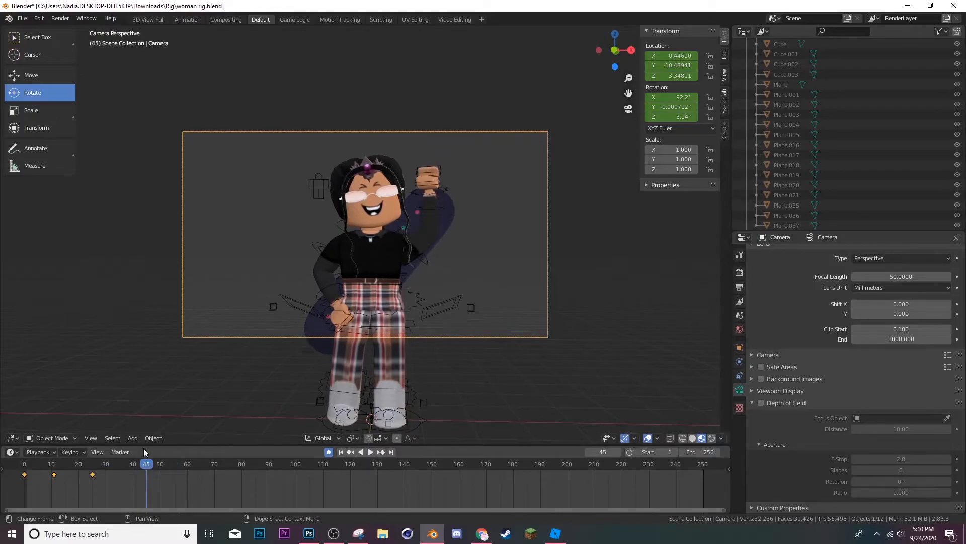
pyautogui.click(378, 192)
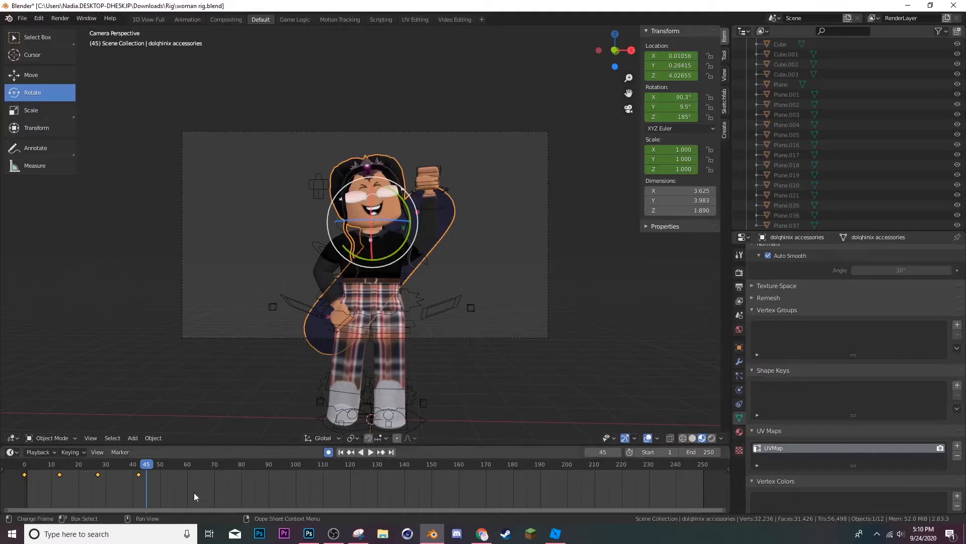
pyautogui.moveTo(385, 204); pyautogui.dragTo(409, 201)
pyautogui.moveTo(360, 179); pyautogui.dragTo(368, 199)
pyautogui.moveTo(147, 465); pyautogui.dragTo(25, 464)
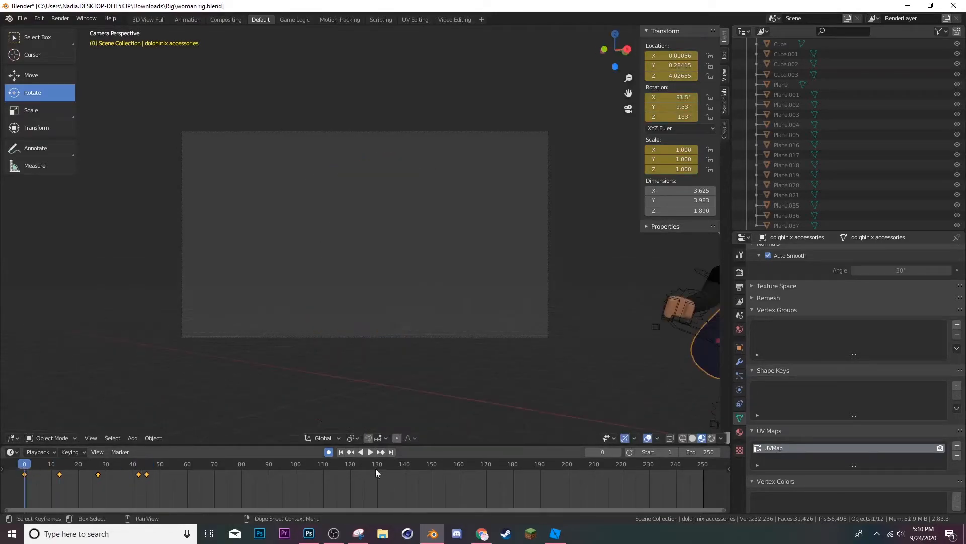
pyautogui.click(366, 449)
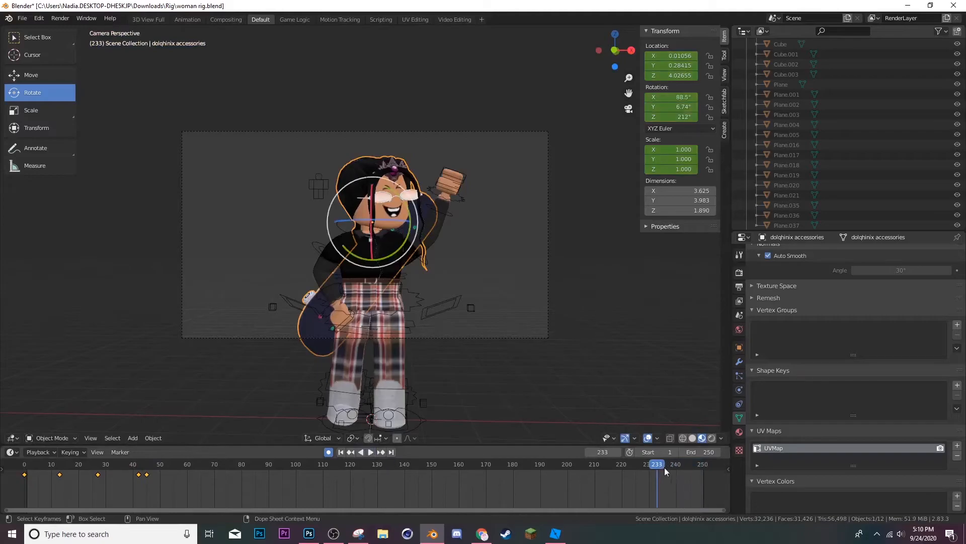
pyautogui.press('Escape')
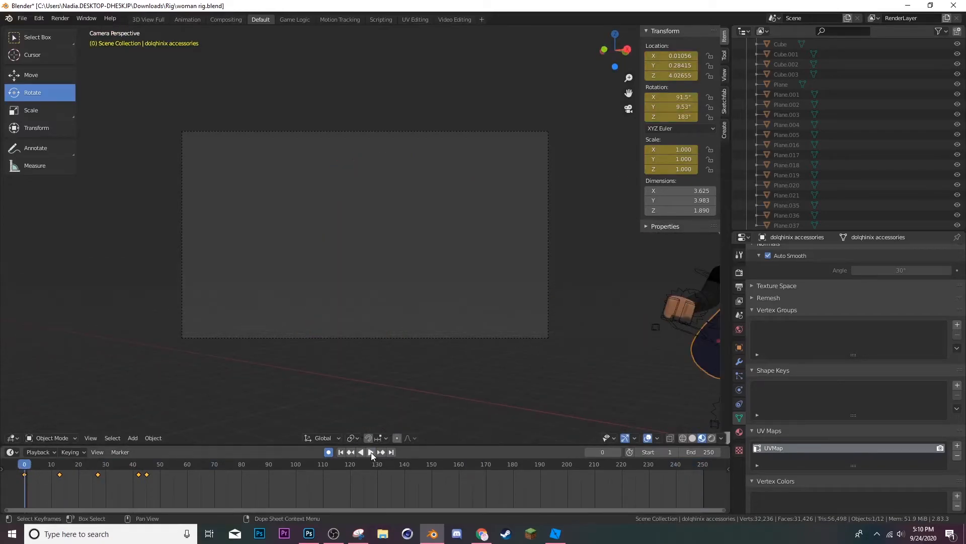
pyautogui.click(370, 452)
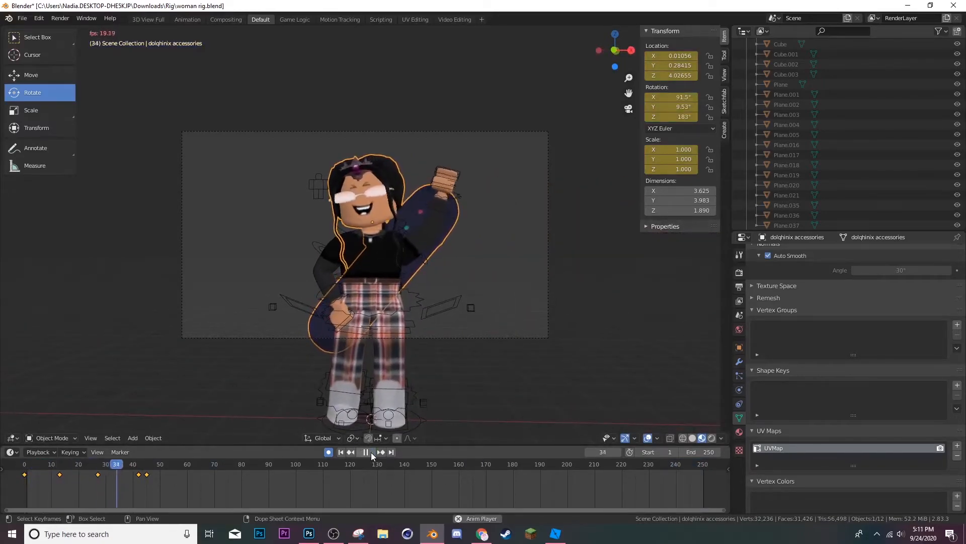
pyautogui.click(370, 452)
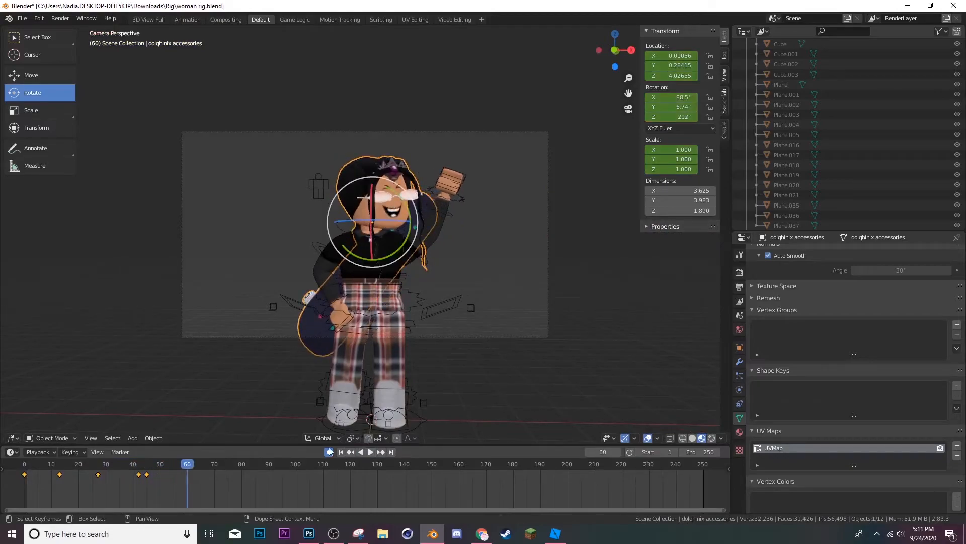
# Move the head turn's last two keyframes to frames 41 and 50, and play the animation.
pyautogui.moveTo(146, 475); pyautogui.dragTo(160, 477)
pyautogui.click(364, 452)
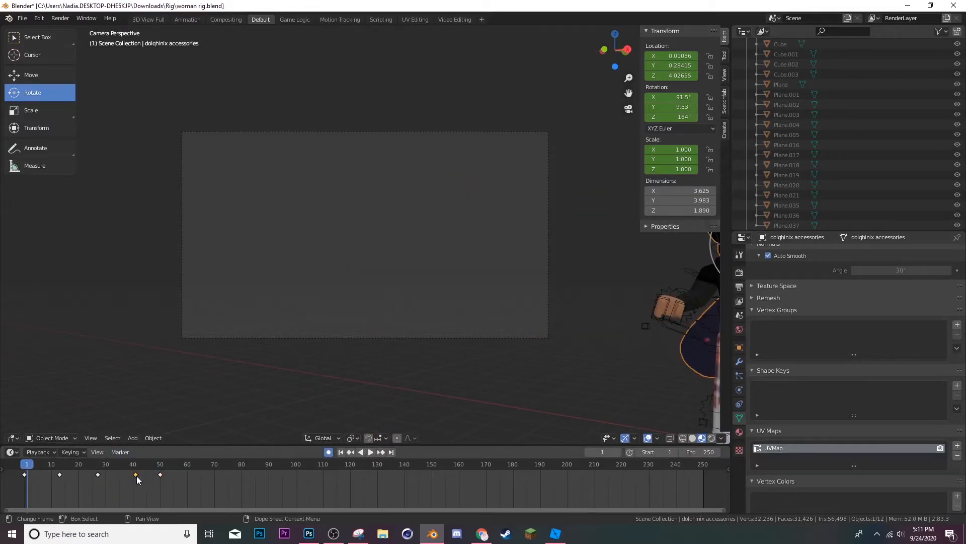
pyautogui.click(370, 452)
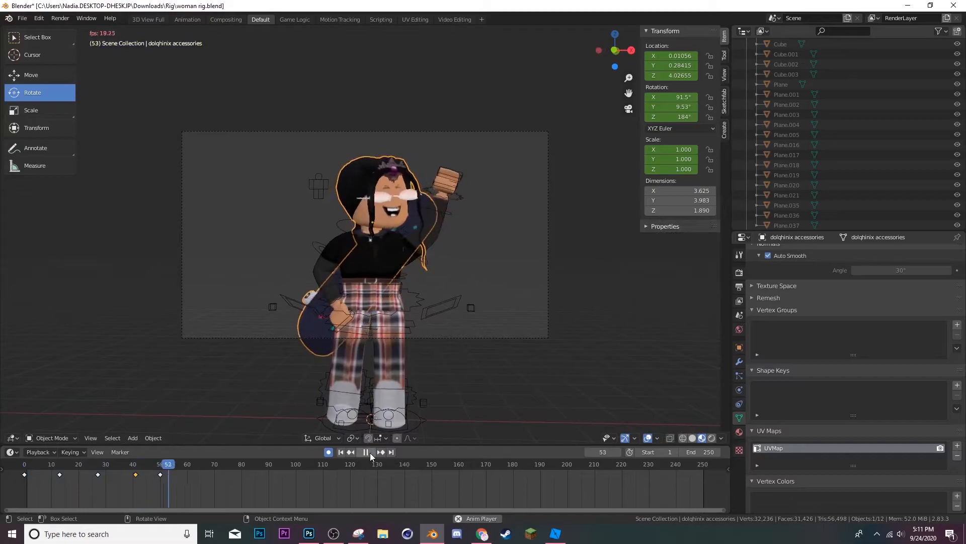
pyautogui.click(370, 452)
# Turn the camera away from the character to about -43° around Z at frame 55, and play the animation from frame 0.
pyautogui.moveTo(201, 465); pyautogui.dragTo(179, 466)
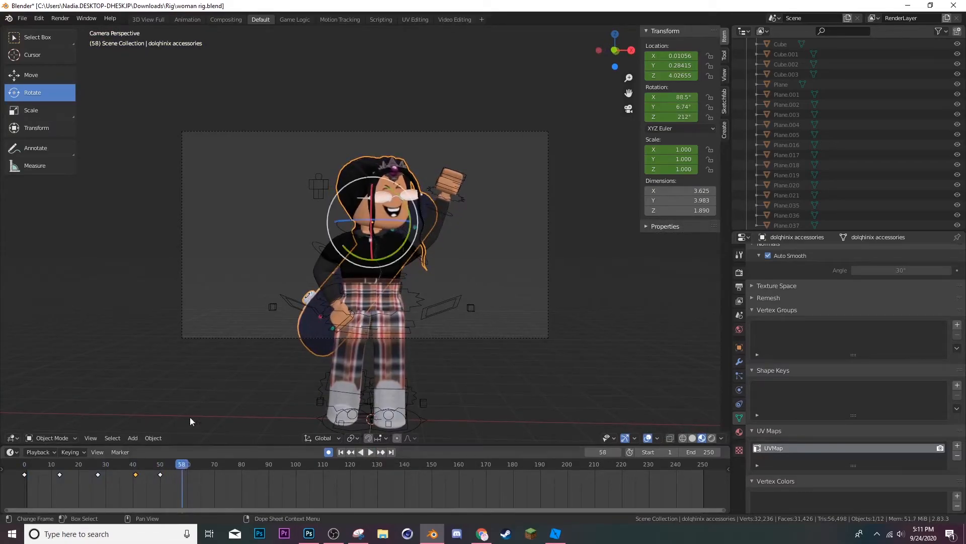
pyautogui.click(187, 303)
pyautogui.press('space')
pyautogui.press('Escape')
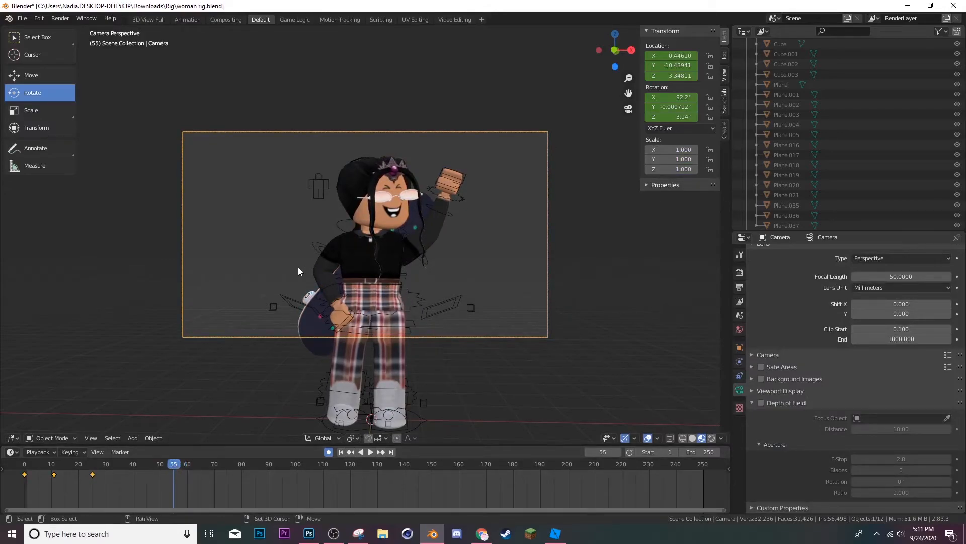
pyautogui.hotkey('shift', '`')
pyautogui.click(365, 234)
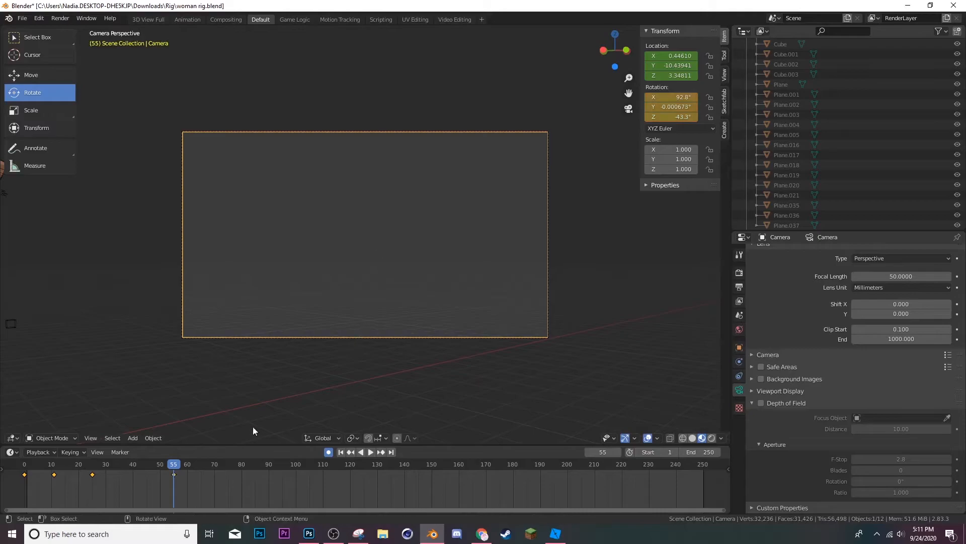
pyautogui.moveTo(171, 465); pyautogui.dragTo(10, 453)
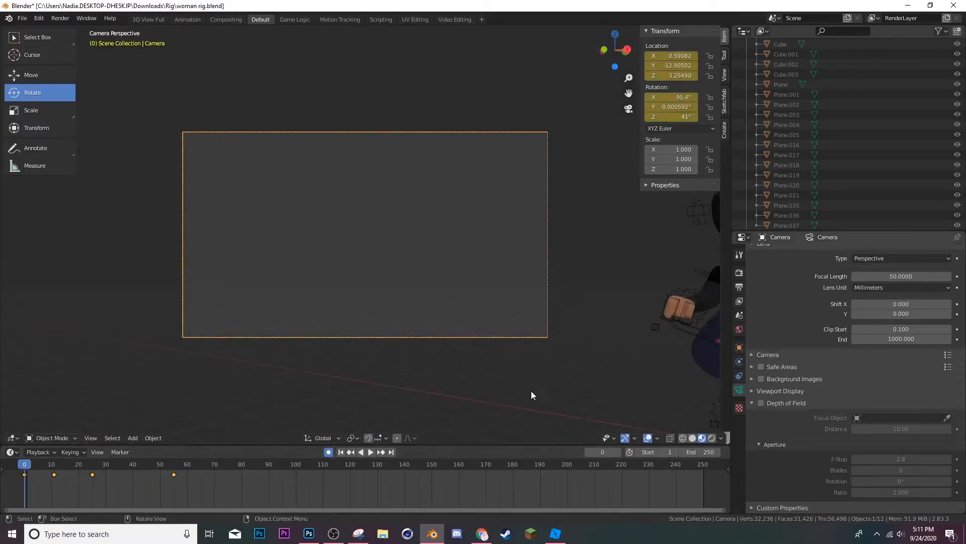
pyautogui.click(370, 452)
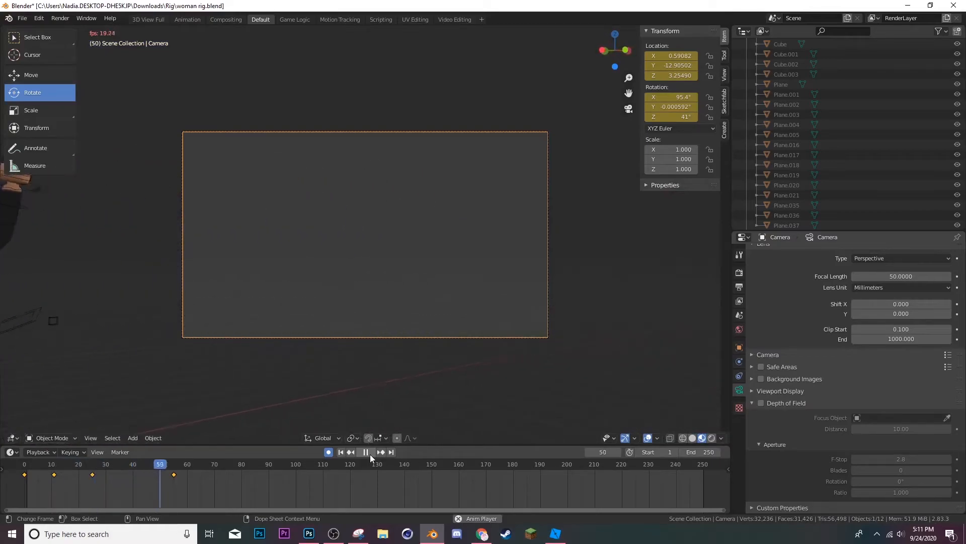
pyautogui.click(370, 453)
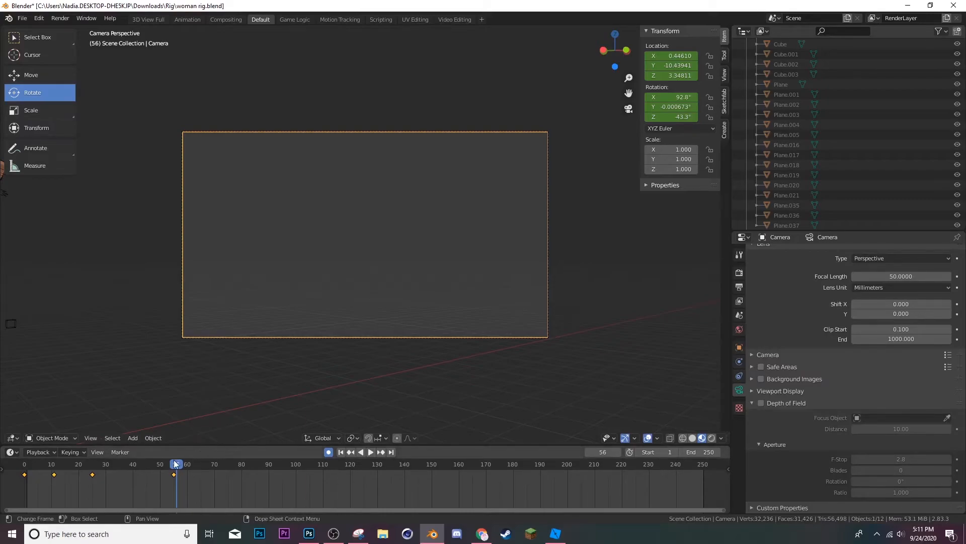
# Replay the whole camera animation from frame 0 and return the timeline to the start.
pyautogui.moveTo(177, 464); pyautogui.dragTo(7, 462)
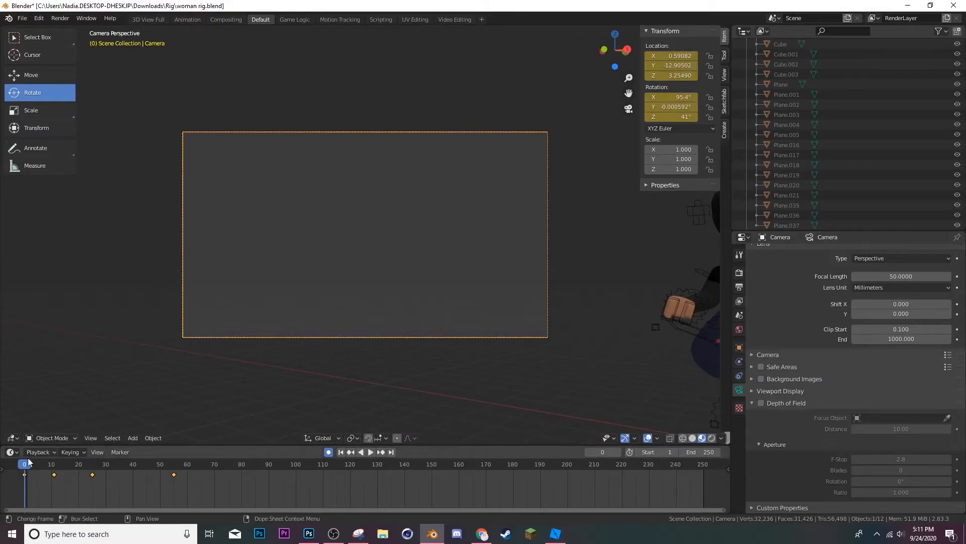
pyautogui.press('space')
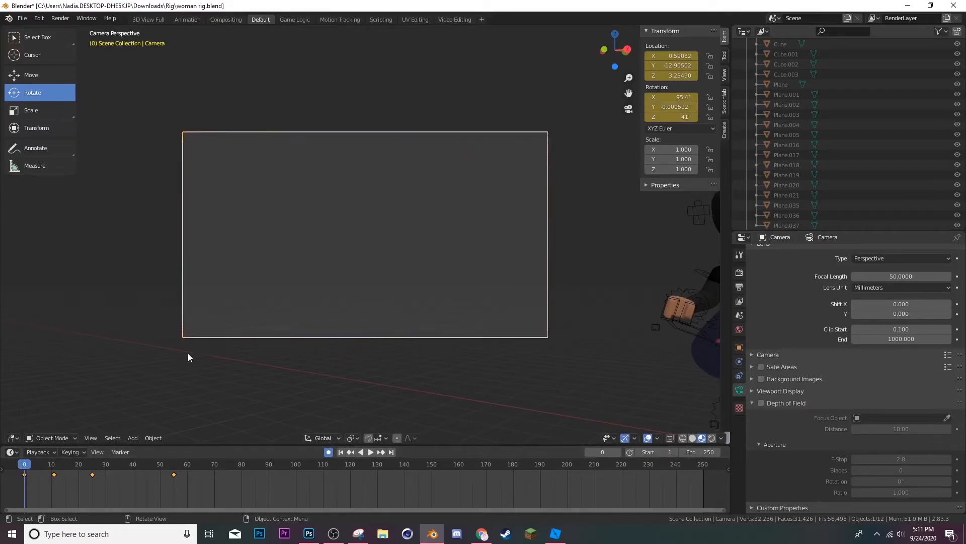
pyautogui.click(371, 452)
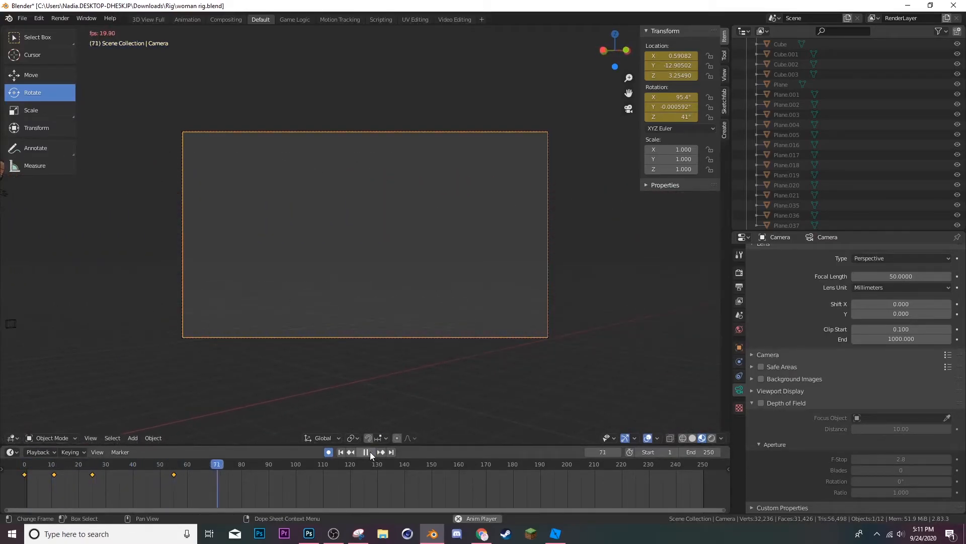
pyautogui.press('space')
pyautogui.moveTo(225, 466); pyautogui.dragTo(24, 466)
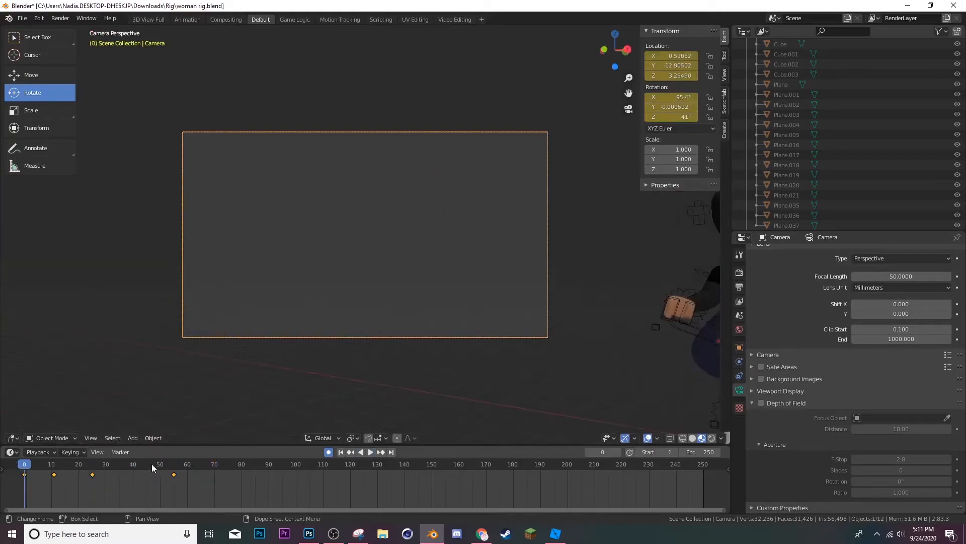
# Make the film background transparent in the Cycles render settings.
pyautogui.click(738, 273)
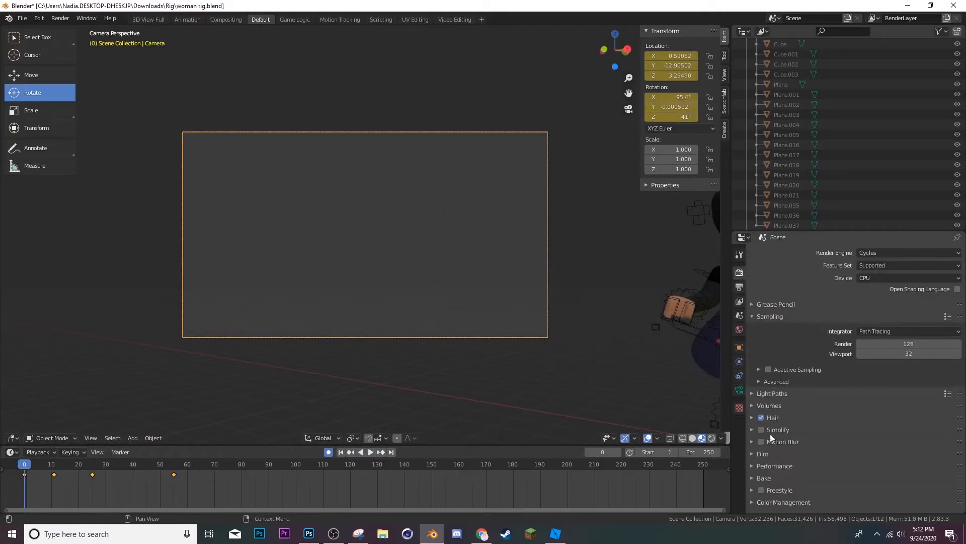
pyautogui.click(764, 453)
pyautogui.scroll(-3, 811, 442)
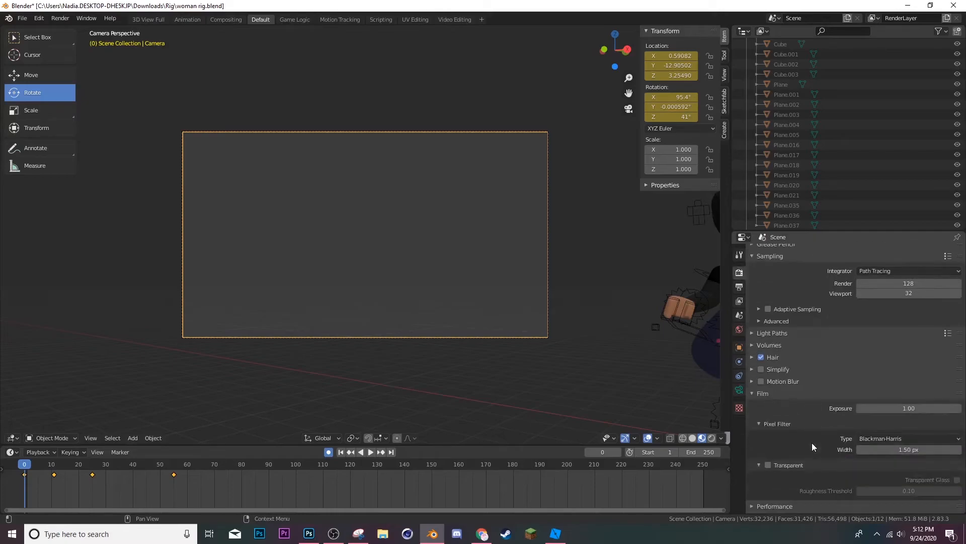
pyautogui.click(766, 464)
pyautogui.scroll(3, 780, 454)
pyautogui.scroll(-3, 783, 454)
pyautogui.scroll(3, 787, 453)
pyautogui.scroll(-4, 802, 356)
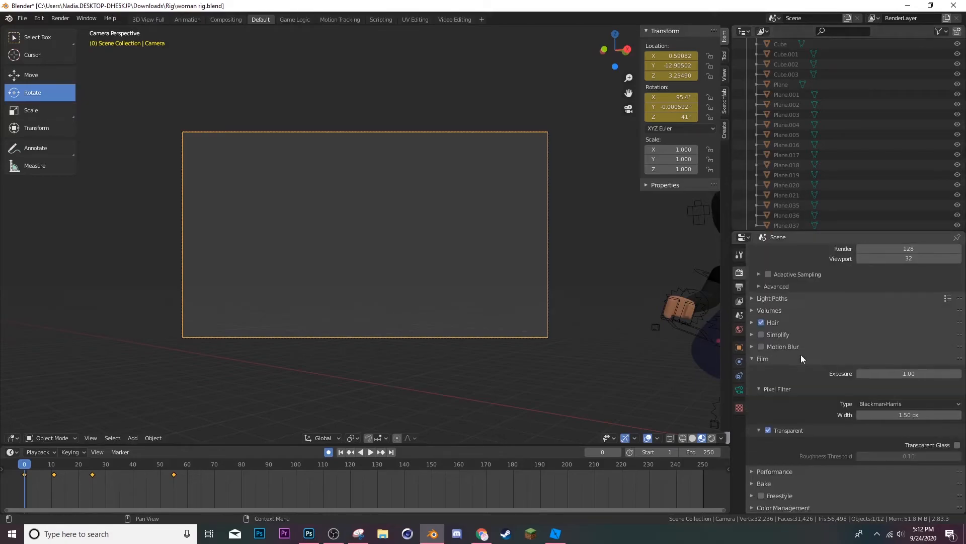
pyautogui.scroll(5, 785, 401)
pyautogui.scroll(-5, 817, 392)
# Set the render output file format to AVI JPEG.
pyautogui.click(740, 289)
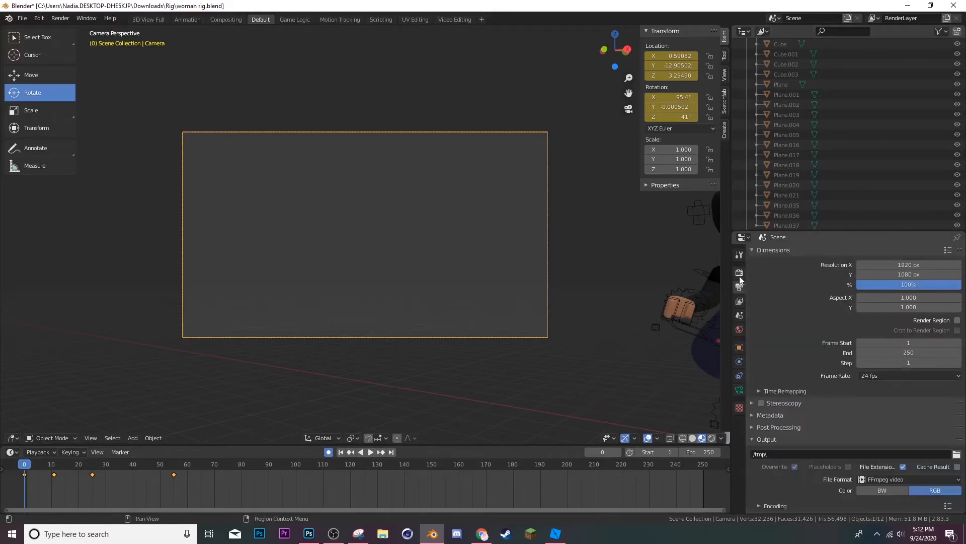
pyautogui.click(880, 478)
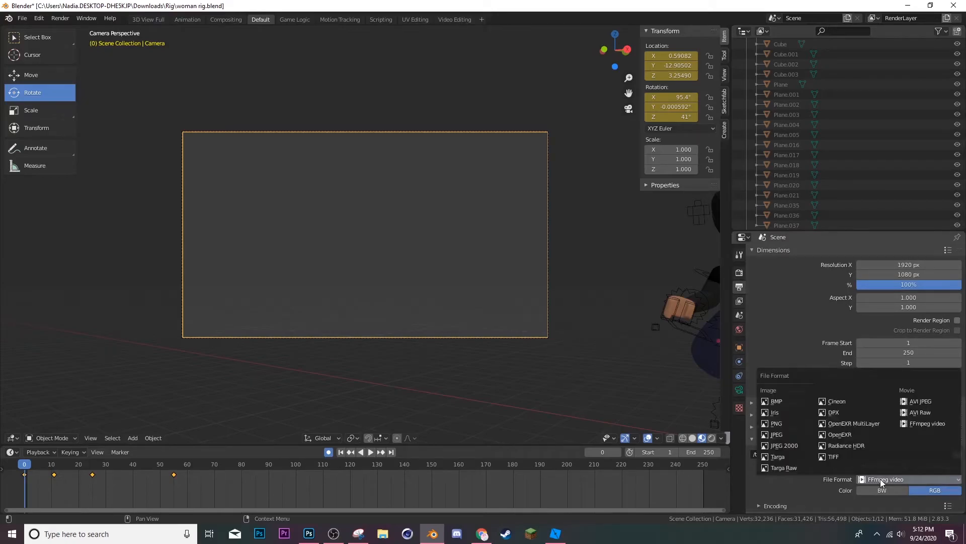
pyautogui.click(941, 400)
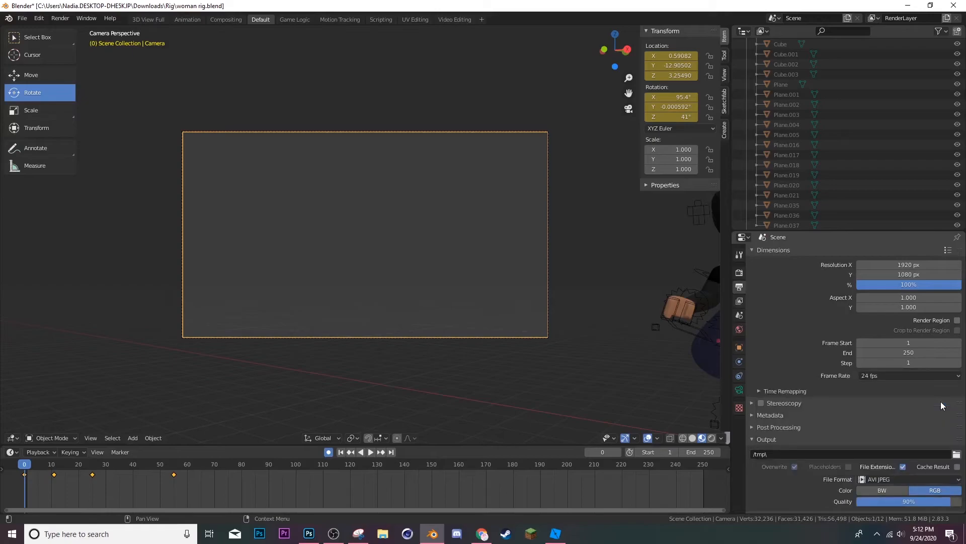
pyautogui.click(894, 480)
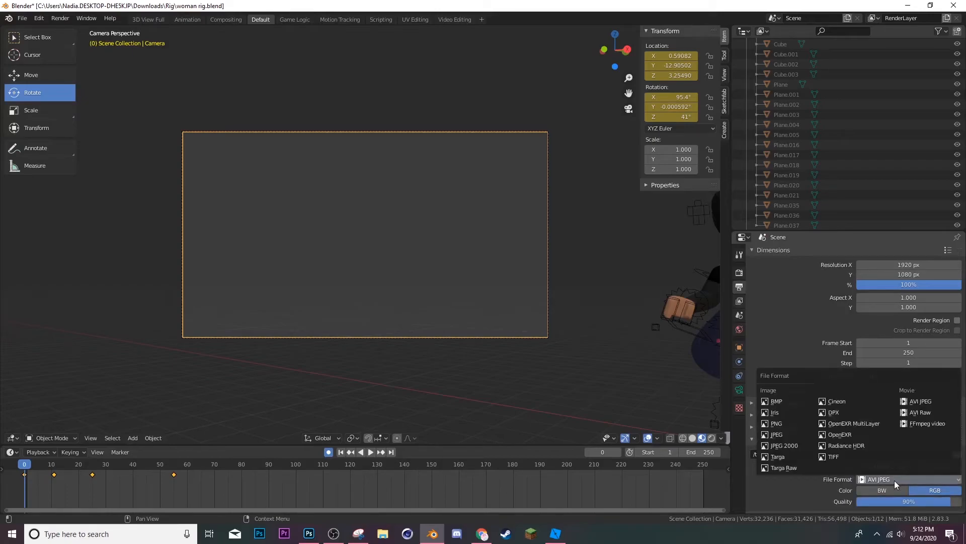
pyautogui.click(895, 480)
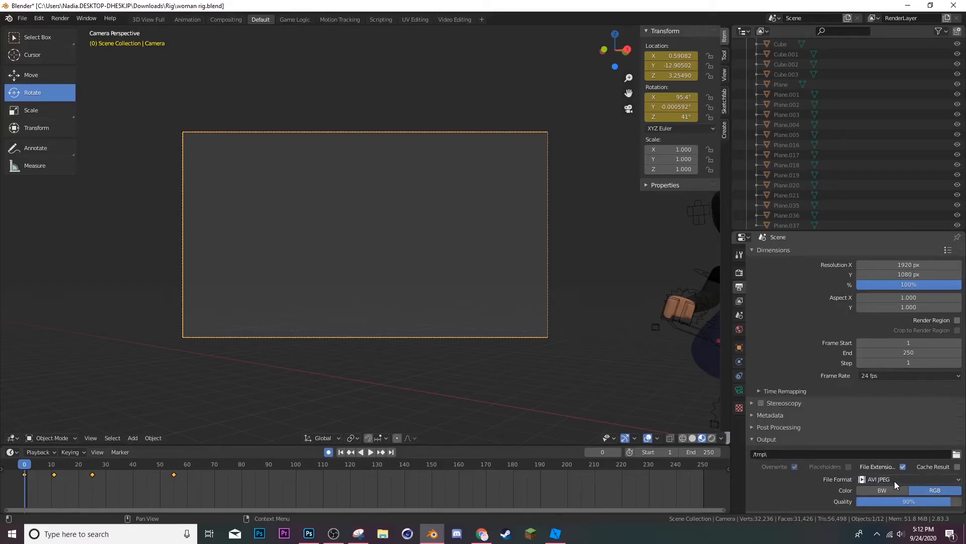
pyautogui.click(956, 454)
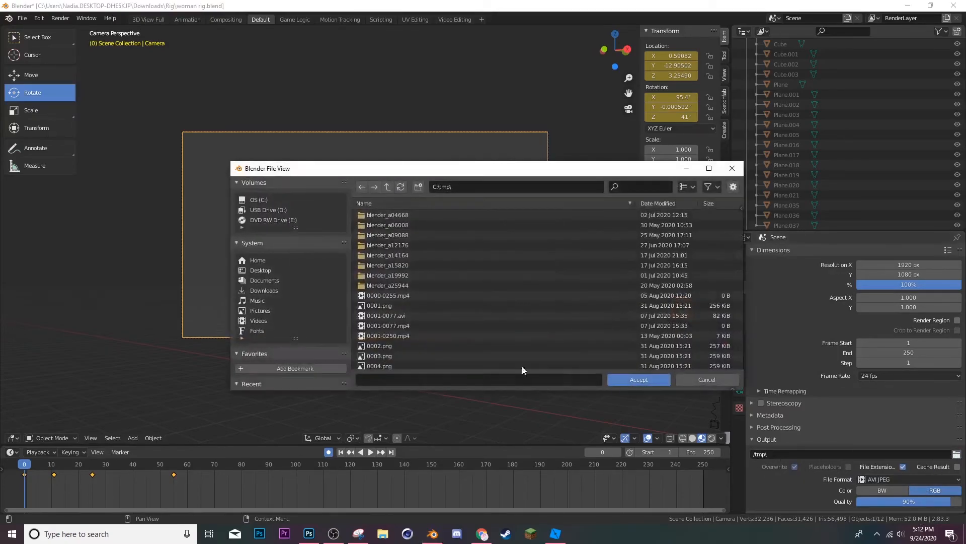
pyautogui.click(313, 289)
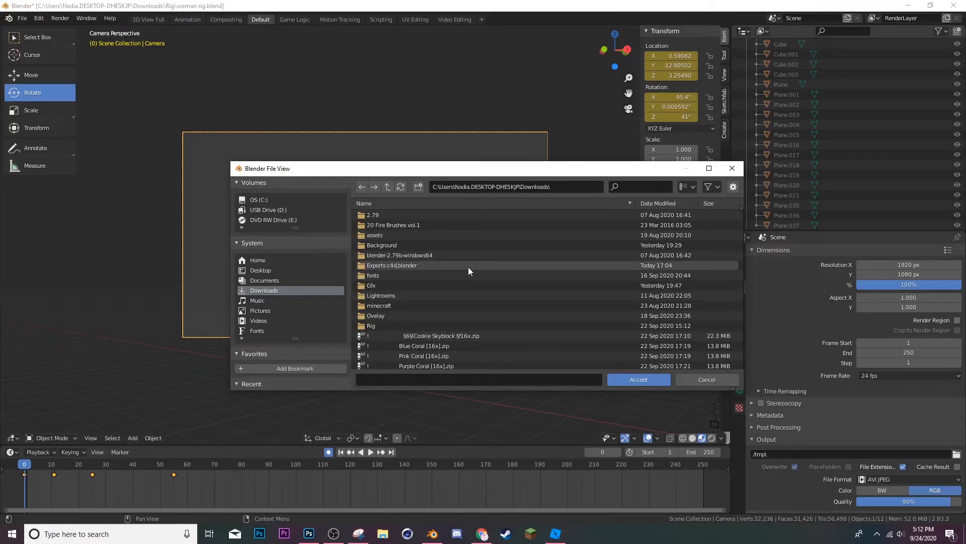
pyautogui.click(732, 169)
# Go to frame 71, select the character's objects together with the camera, and return the timeline to frame 0.
pyautogui.click(219, 464)
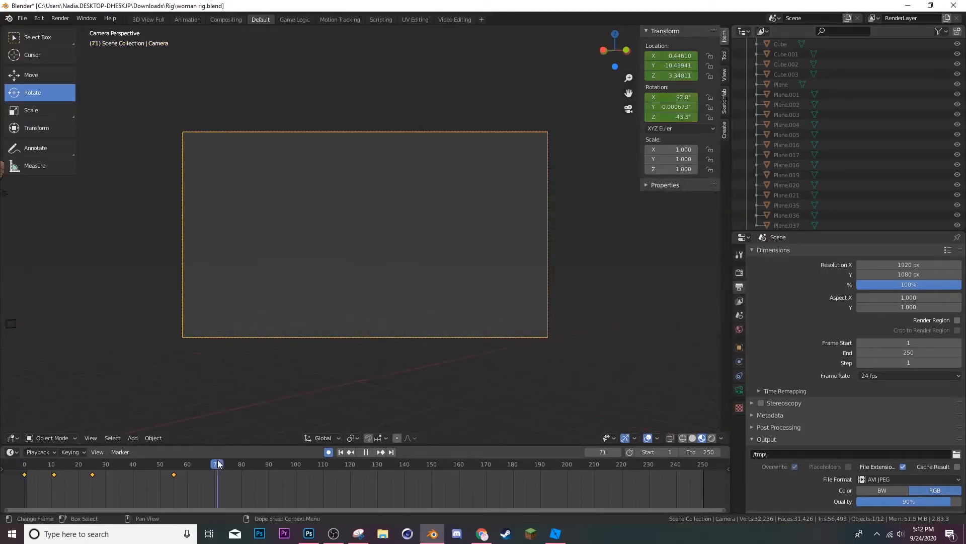
pyautogui.click(208, 406)
pyautogui.click(272, 336)
pyautogui.moveTo(218, 465); pyautogui.dragTo(24, 465)
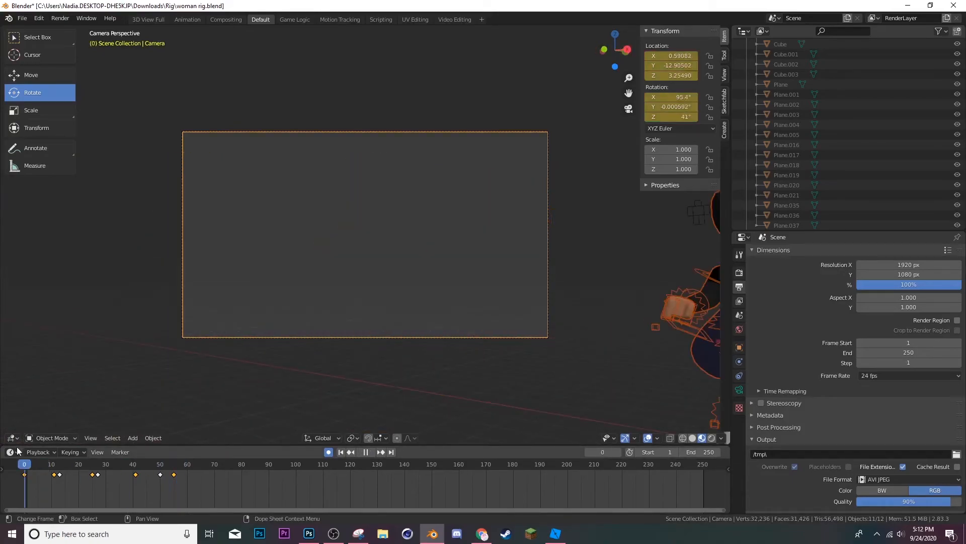
# Clear the object selection and play back the animation through the camera from frame 0, then stop the playback.
pyautogui.click(386, 217)
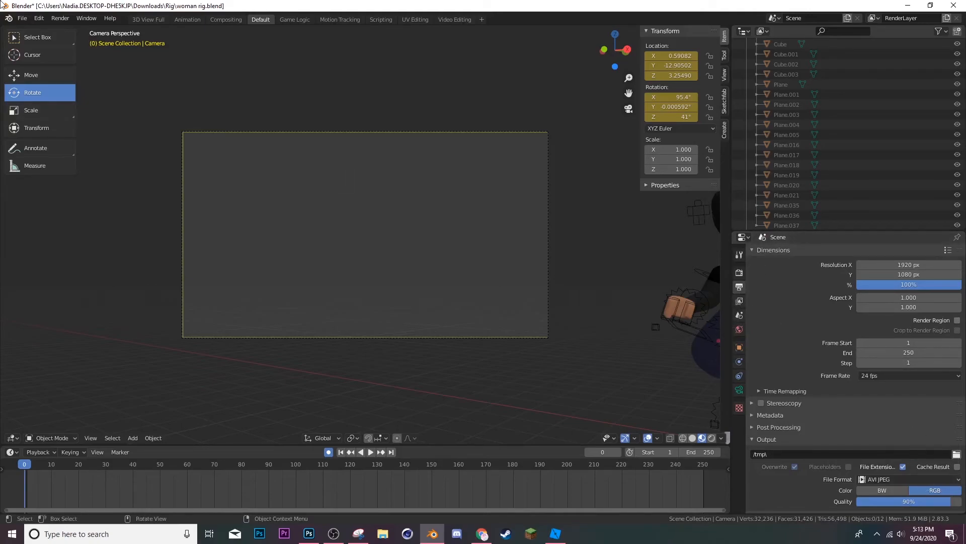
pyautogui.click(58, 20)
pyautogui.click(370, 452)
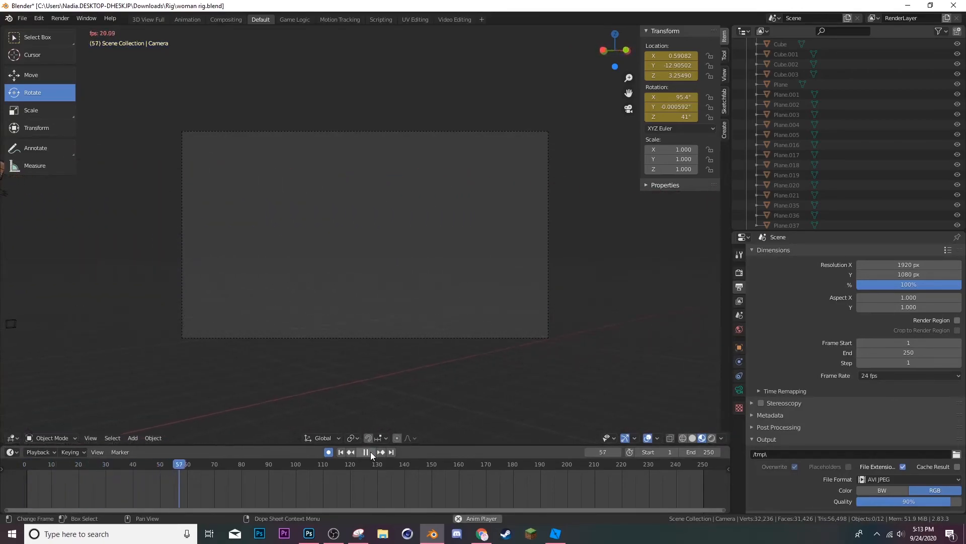
pyautogui.click(371, 452)
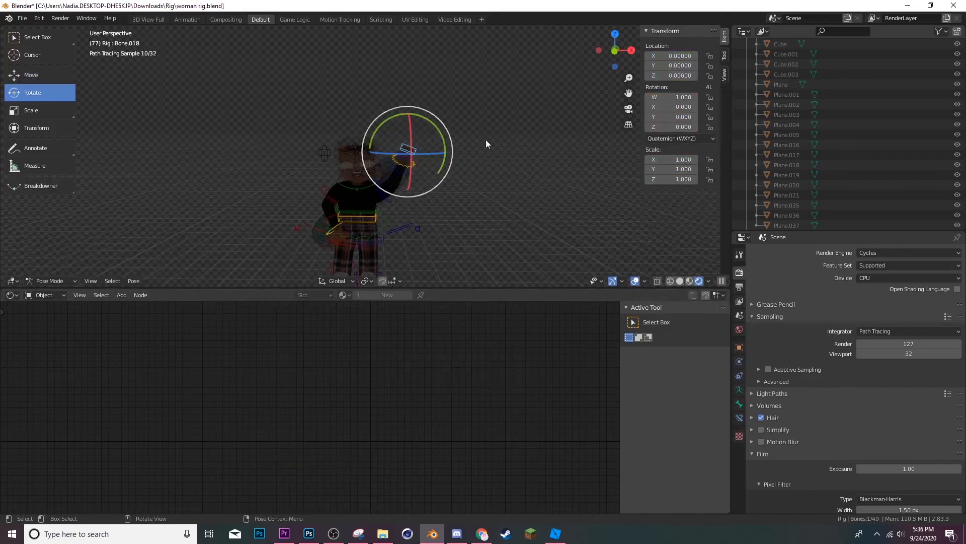
# Select the character's accessories mesh and disconnect its non-color image texture from the Alpha input of the Principled BSDF.
pyautogui.click(511, 156)
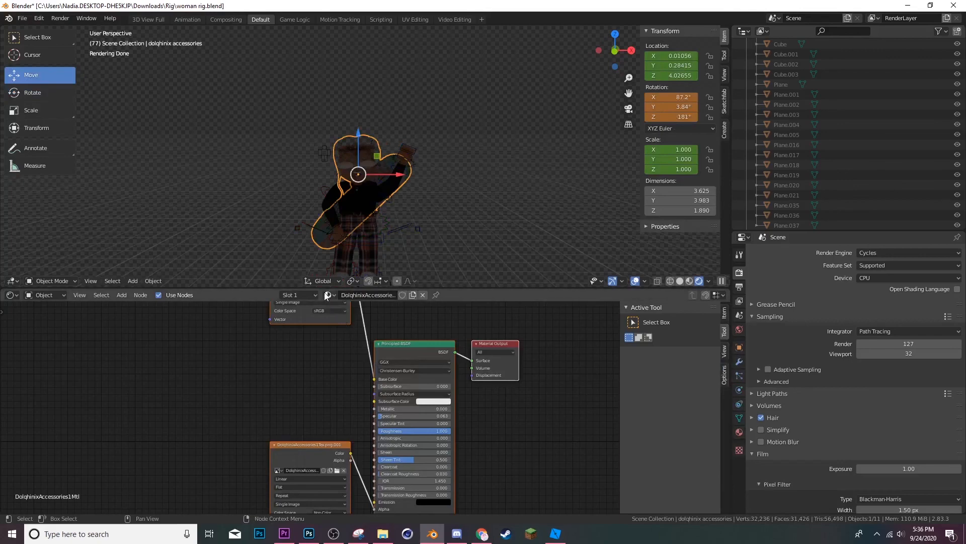
pyautogui.click(328, 295)
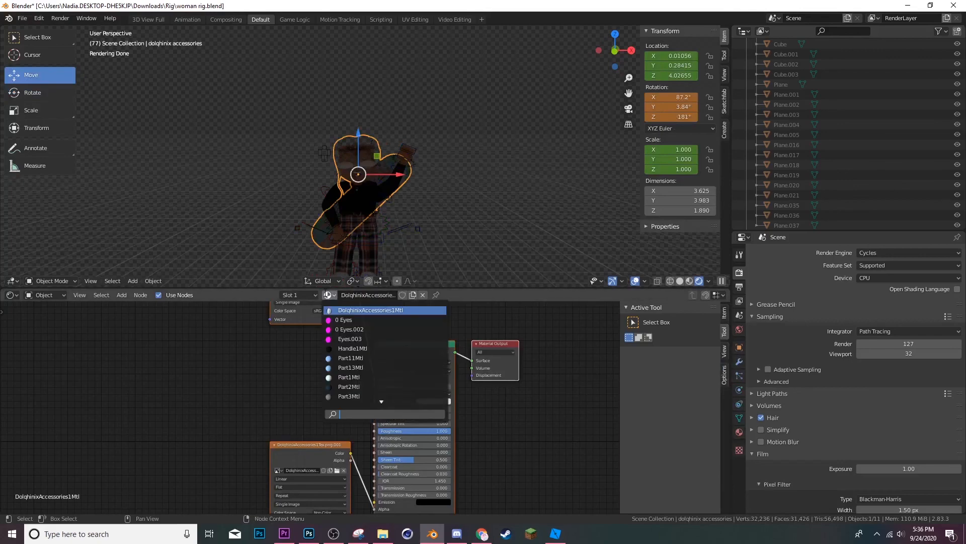
pyautogui.scroll(-2, 344, 432)
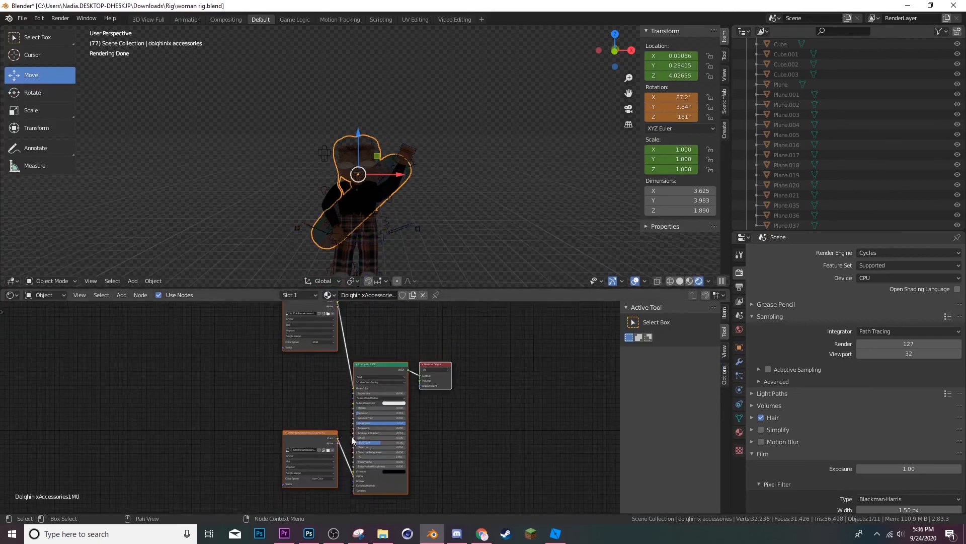
pyautogui.scroll(2, 377, 445)
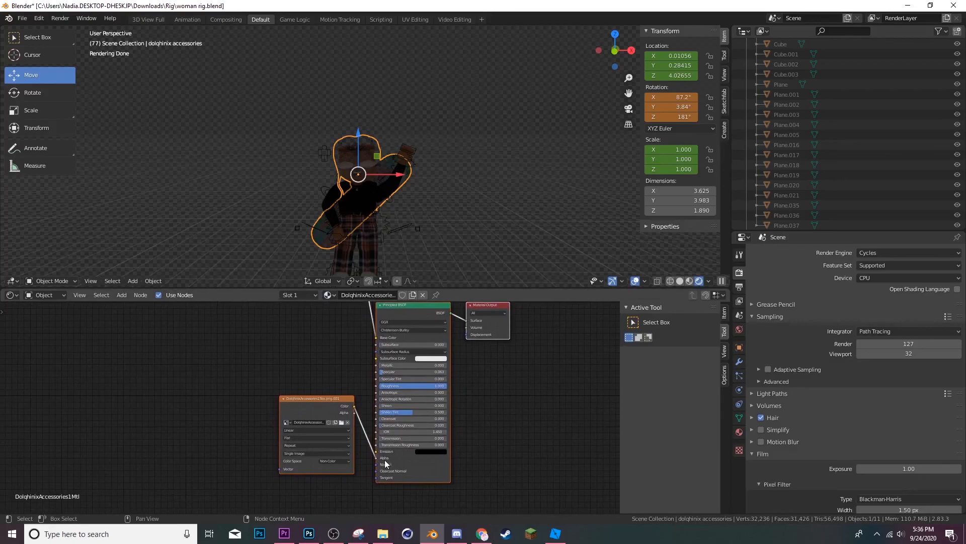
pyautogui.moveTo(376, 457); pyautogui.dragTo(374, 459)
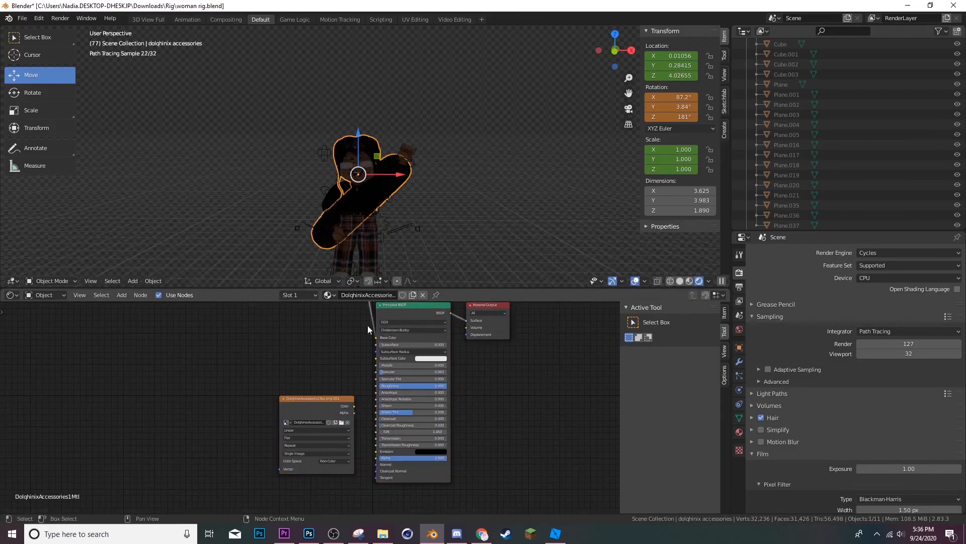
# Switch the viewport shading to Material Preview with the character's head and raised hand in close view.
pyautogui.scroll(5, 373, 196)
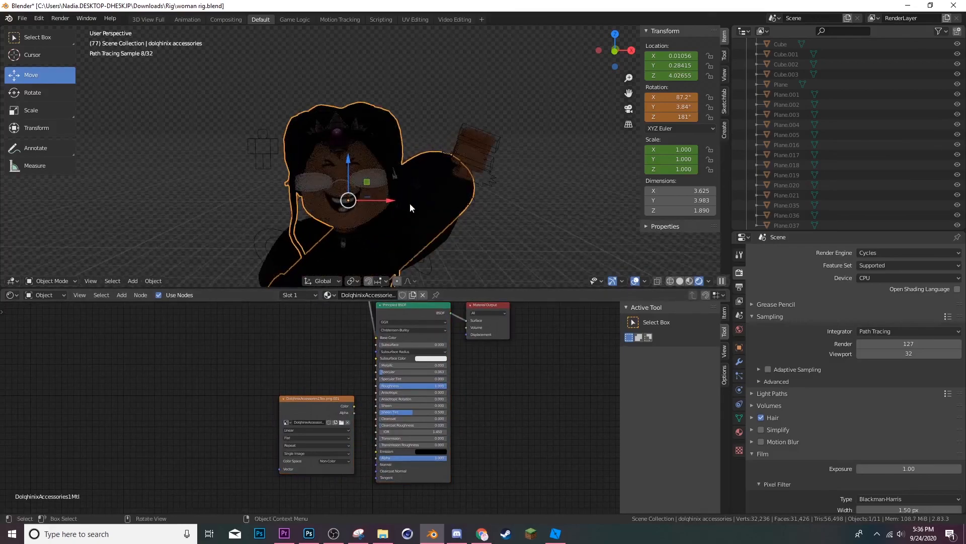
pyautogui.scroll(-1, 420, 221)
pyautogui.click(688, 281)
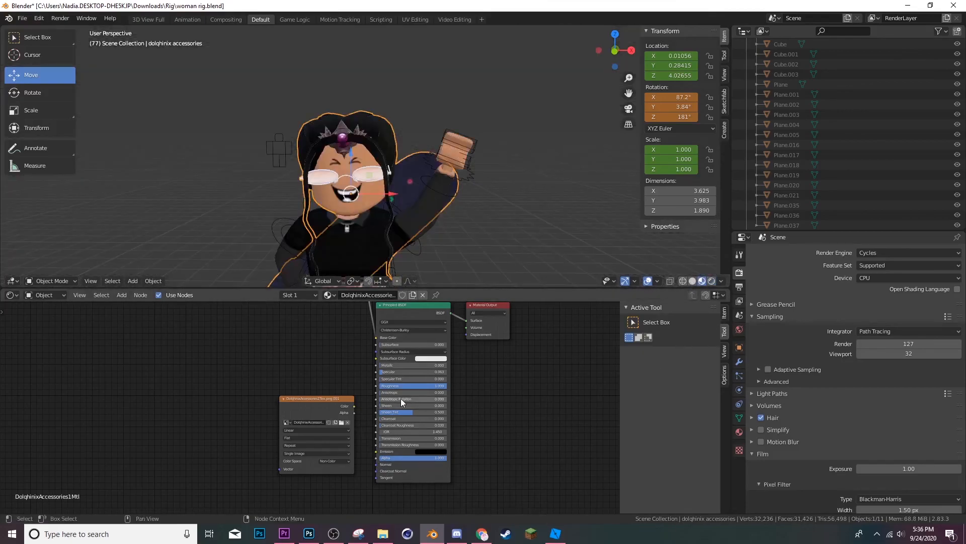